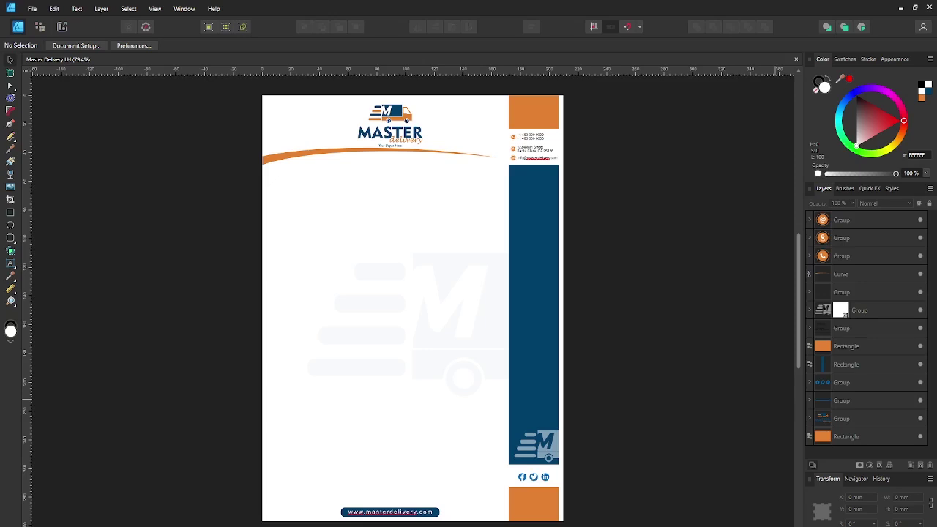
Examine the letterhead's header area with the truck logo, the slogan and the orange swoosh curve.
{"action": "scroll", "coordinate": [314, 342], "scroll_direction": "down", "scroll_amount": 2}
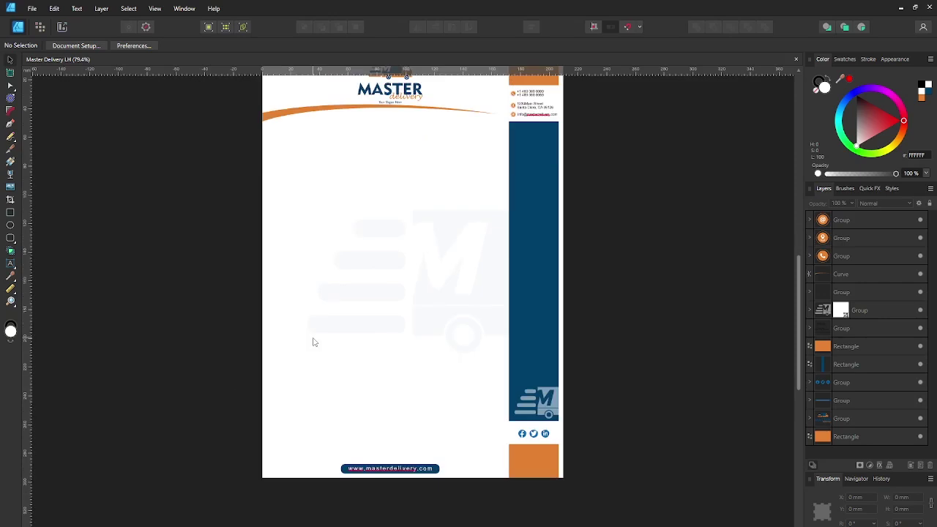
{"action": "scroll", "coordinate": [314, 342], "scroll_direction": "up", "scroll_amount": 2}
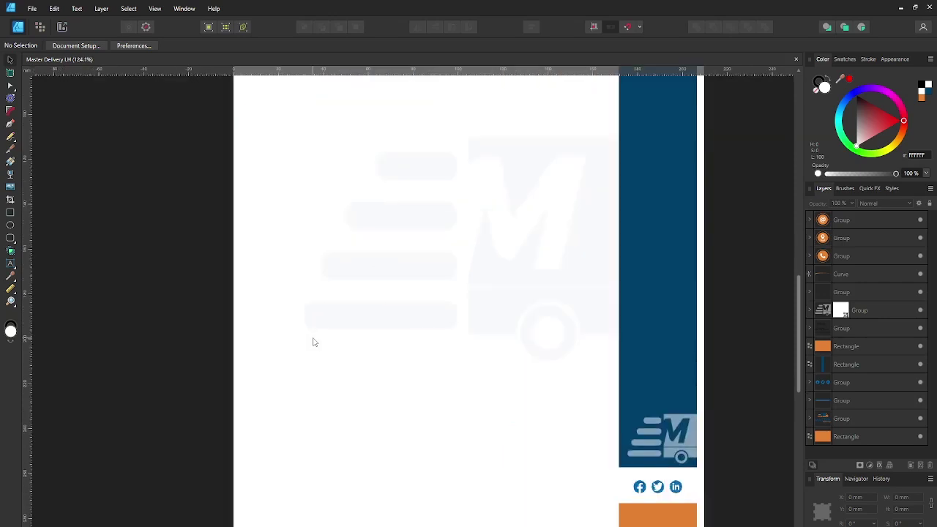
{"action": "scroll", "coordinate": [311, 341], "scroll_direction": "up", "scroll_amount": 5}
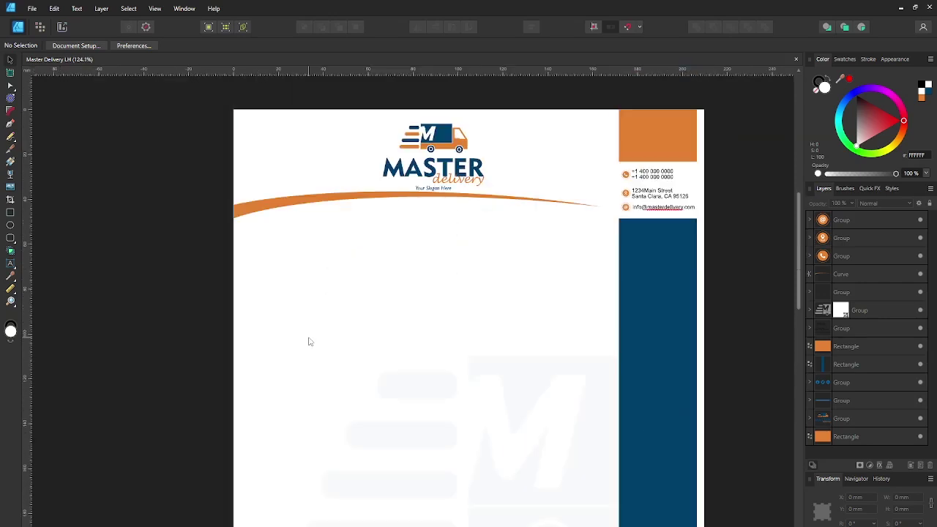
{"action": "scroll", "coordinate": [309, 341], "scroll_direction": "up", "scroll_amount": 1}
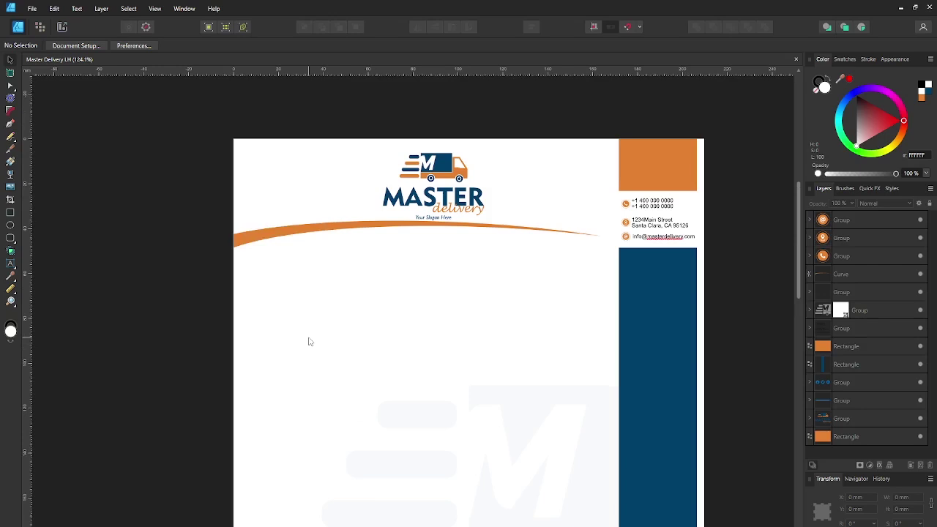
{"action": "scroll", "coordinate": [309, 341], "scroll_direction": "down", "scroll_amount": 1}
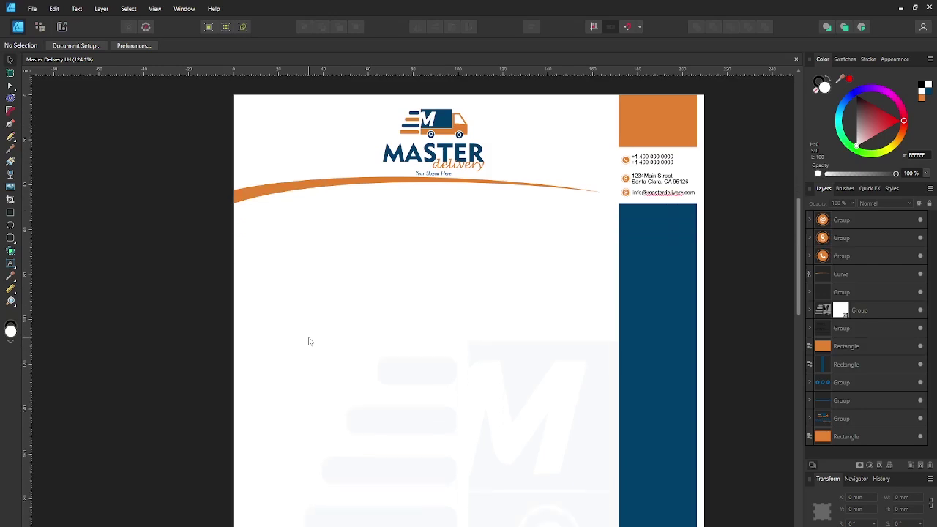
{"action": "scroll", "coordinate": [309, 341], "scroll_direction": "down", "scroll_amount": 1}
{"action": "scroll", "coordinate": [341, 344], "scroll_direction": "up", "scroll_amount": 1}
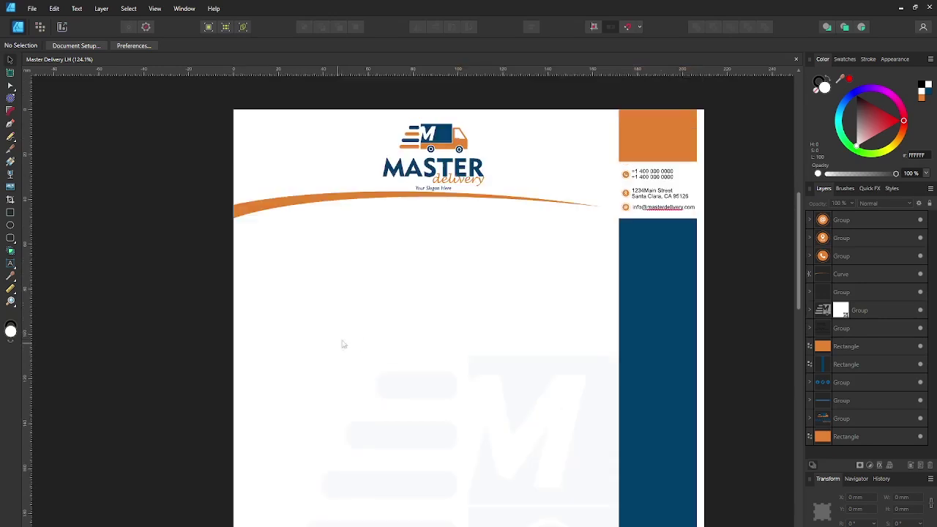
{"action": "scroll", "coordinate": [363, 333], "scroll_direction": "up", "scroll_amount": 2}
{"action": "scroll", "coordinate": [364, 333], "scroll_direction": "up", "scroll_amount": 1}
{"action": "scroll", "coordinate": [363, 333], "scroll_direction": "up", "scroll_amount": 1}
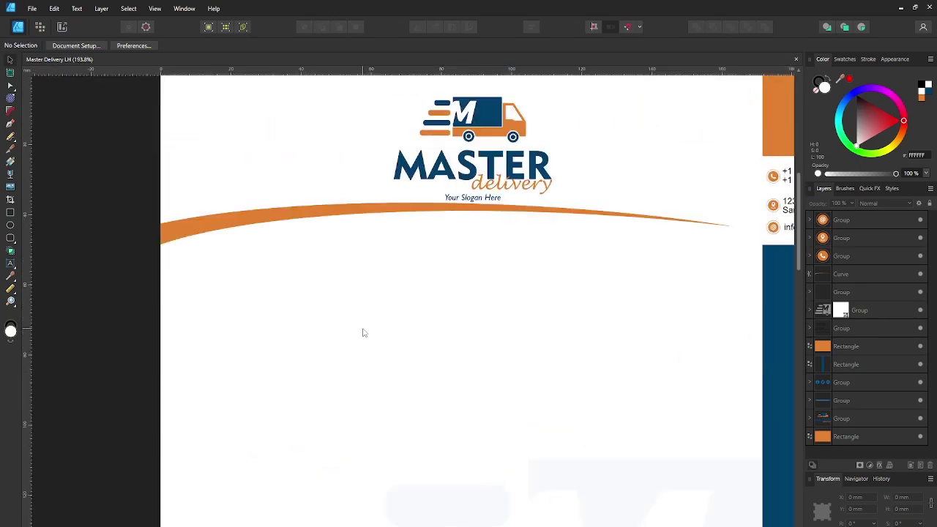
{"action": "scroll", "coordinate": [364, 333], "scroll_direction": "down", "scroll_amount": 1}
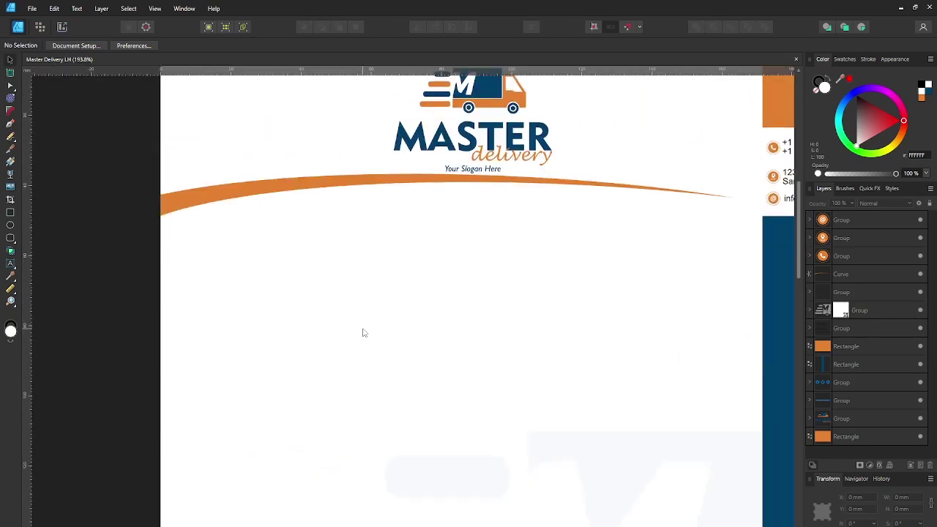
{"action": "scroll", "coordinate": [364, 332], "scroll_direction": "up", "scroll_amount": 2}
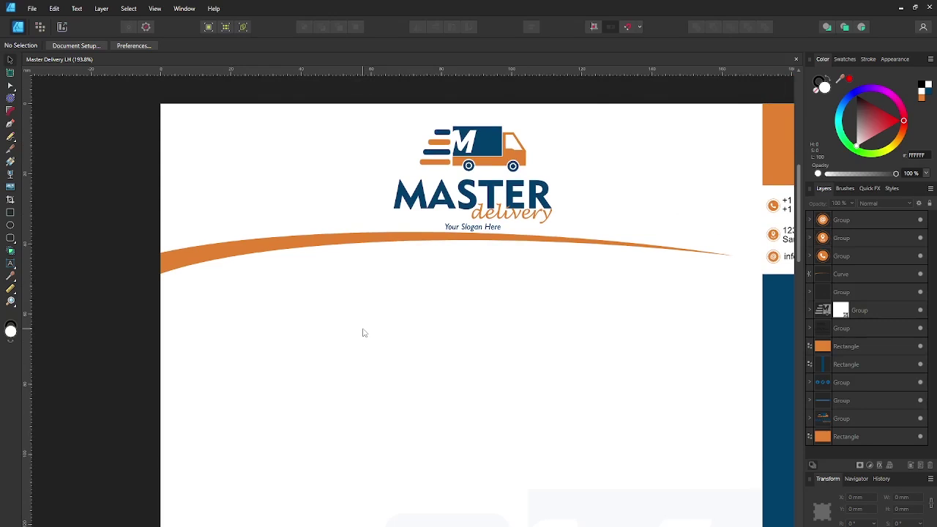
{"action": "scroll", "coordinate": [364, 333], "scroll_direction": "down", "scroll_amount": 1}
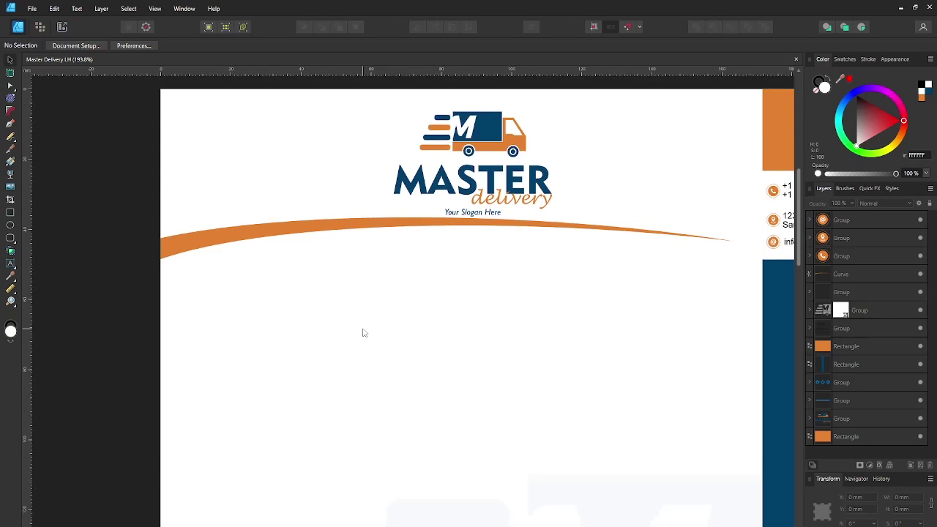
{"action": "scroll", "coordinate": [363, 333], "scroll_direction": "down", "scroll_amount": 2}
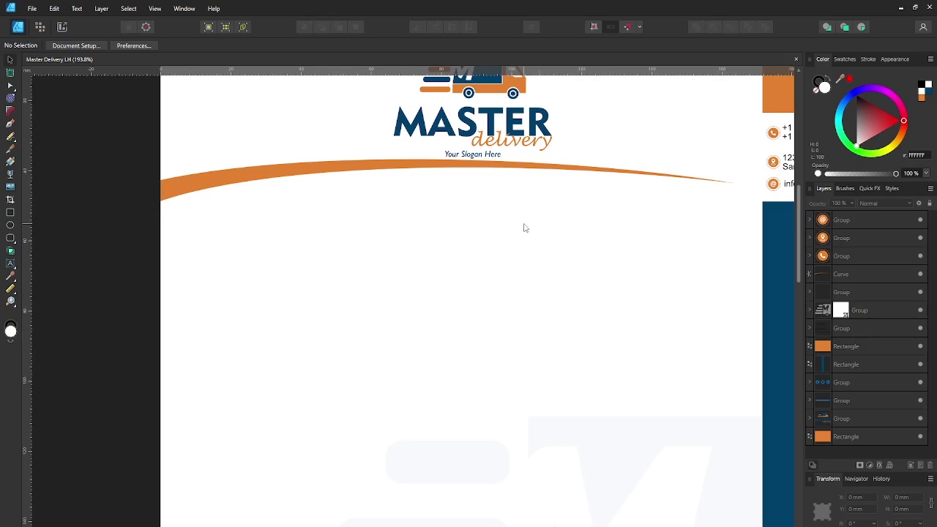
{"action": "scroll", "coordinate": [432, 258], "scroll_direction": "down", "scroll_amount": 3}
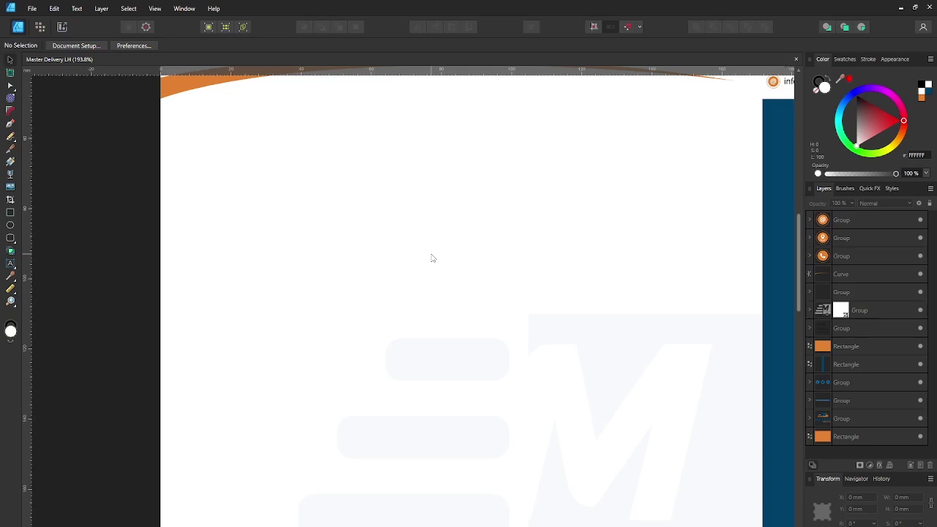
Select the logo group in the header and inspect the page down to the website banner in the footer.
{"action": "scroll", "coordinate": [431, 257], "scroll_direction": "up", "scroll_amount": 5}
{"action": "left_click", "coordinate": [487, 183]}
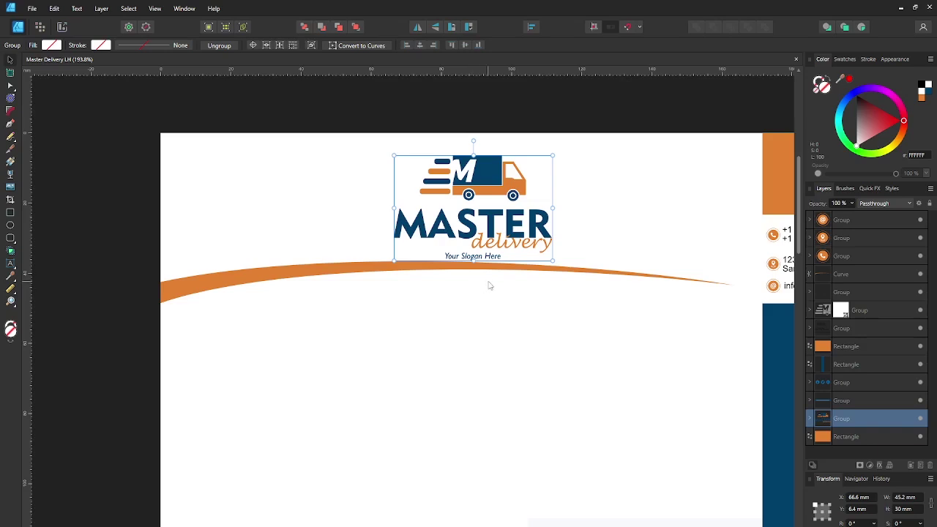
{"action": "scroll", "coordinate": [489, 285], "scroll_direction": "down", "scroll_amount": 1}
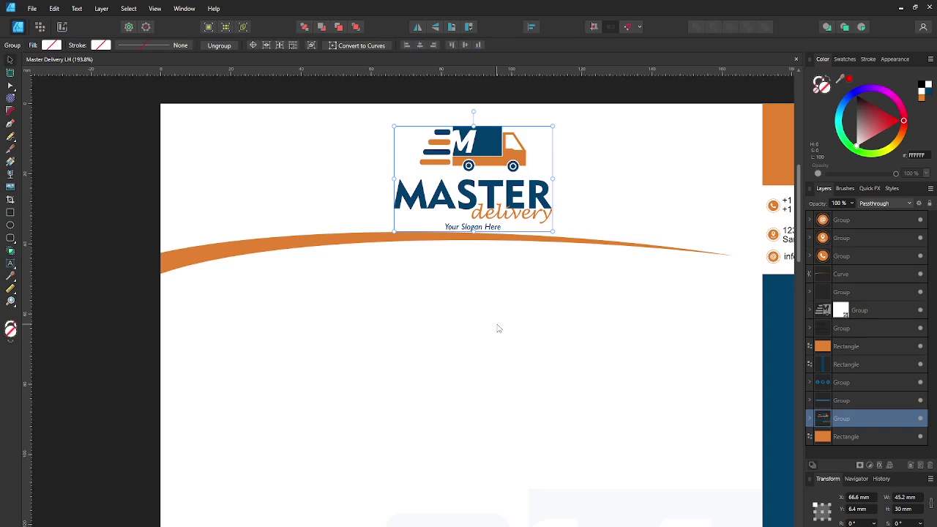
{"action": "scroll", "coordinate": [498, 328], "scroll_direction": "down", "scroll_amount": 1}
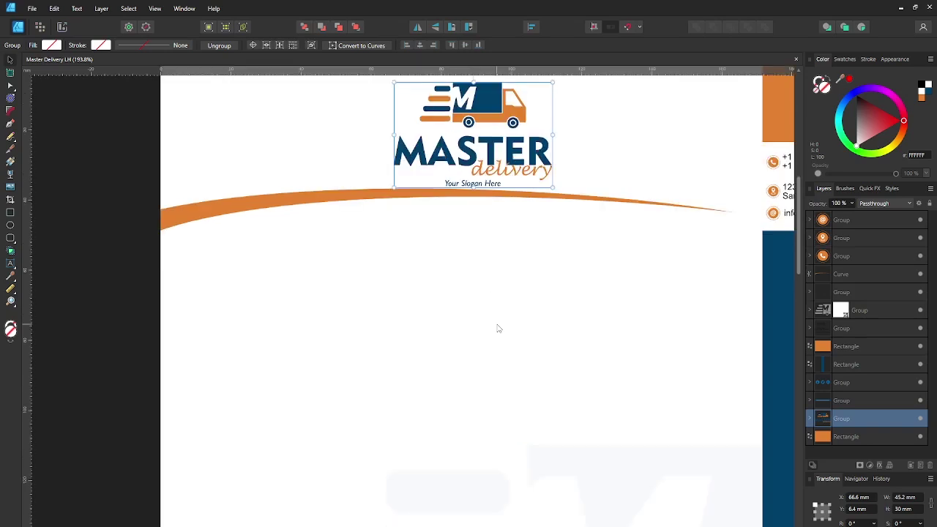
{"action": "scroll", "coordinate": [501, 316], "scroll_direction": "down", "scroll_amount": 8}
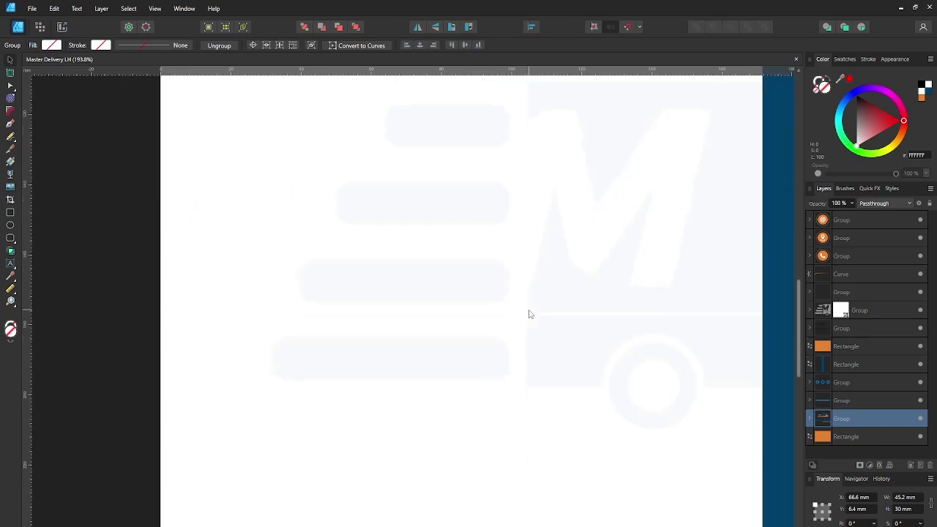
{"action": "scroll", "coordinate": [530, 314], "scroll_direction": "down", "scroll_amount": 2}
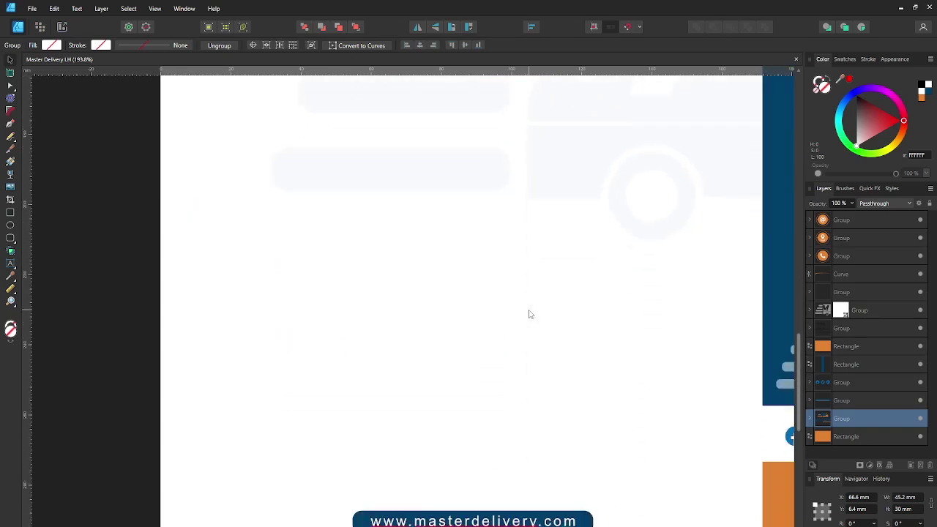
{"action": "scroll", "coordinate": [529, 314], "scroll_direction": "down", "scroll_amount": 1}
{"action": "scroll", "coordinate": [529, 314], "scroll_direction": "down", "scroll_amount": 1}
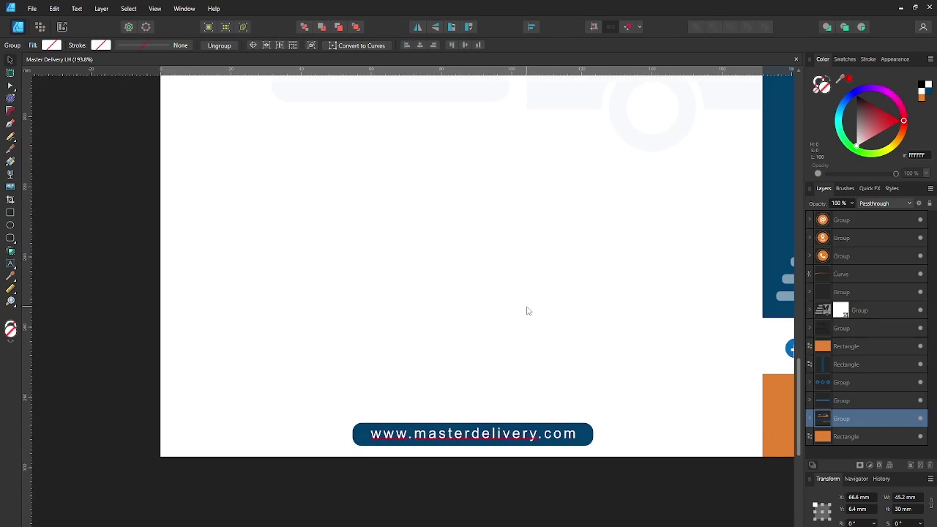
{"action": "scroll", "coordinate": [527, 311], "scroll_direction": "down", "scroll_amount": 1}
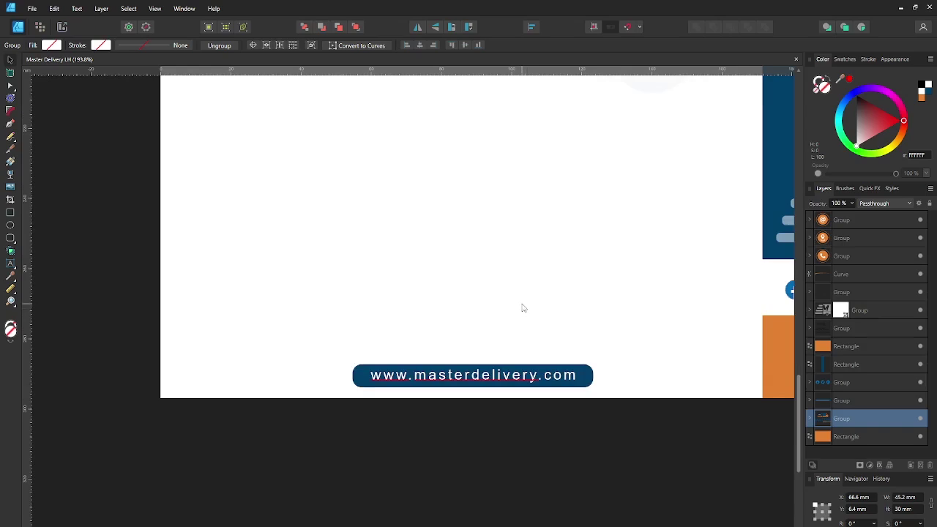
Examine the faint truck watermark in the page body and the sidebar with its logo, social icons and contact details.
{"action": "scroll", "coordinate": [770, 295], "scroll_direction": "up", "scroll_amount": 5}
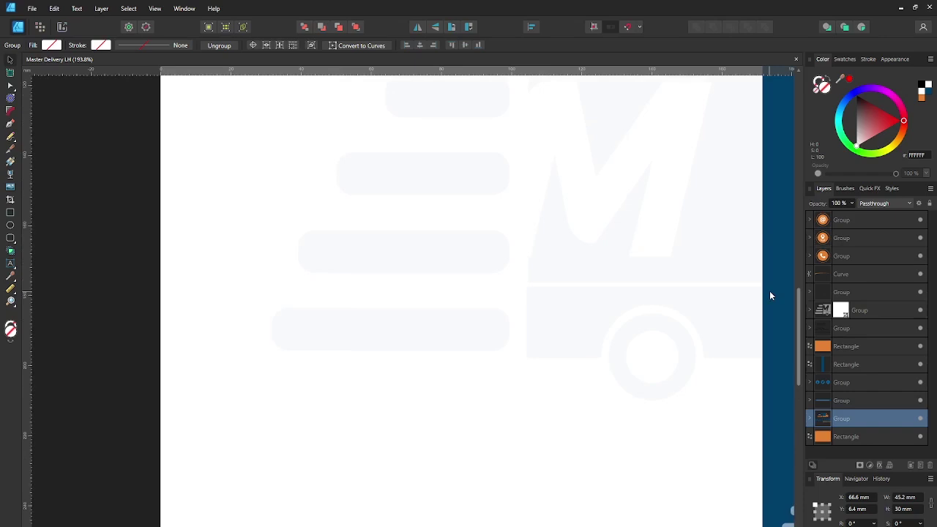
{"action": "scroll", "coordinate": [638, 358], "scroll_direction": "down", "scroll_amount": 1}
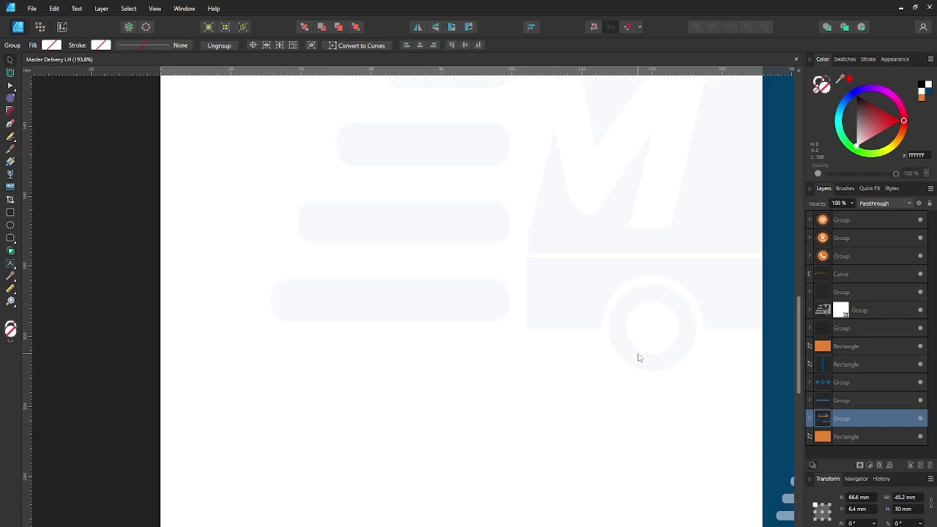
{"action": "scroll", "coordinate": [638, 358], "scroll_direction": "down", "scroll_amount": 1}
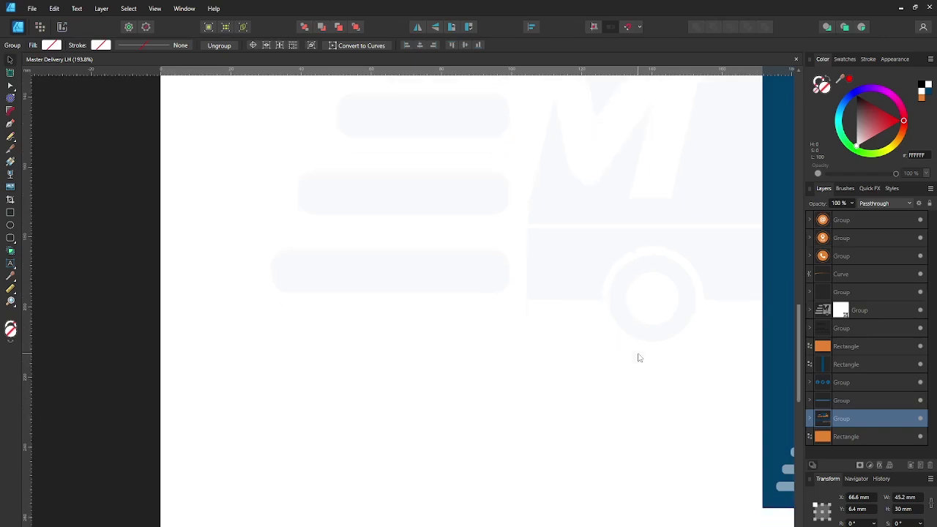
{"action": "scroll", "coordinate": [638, 358], "scroll_direction": "up", "scroll_amount": 2}
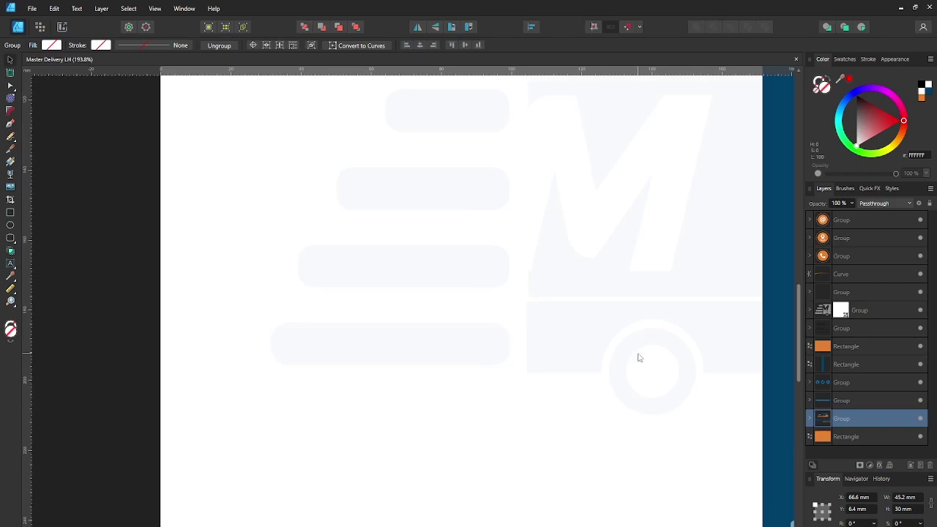
{"action": "scroll", "coordinate": [638, 357], "scroll_direction": "up", "scroll_amount": 2}
{"action": "scroll", "coordinate": [605, 351], "scroll_direction": "up", "scroll_amount": 2}
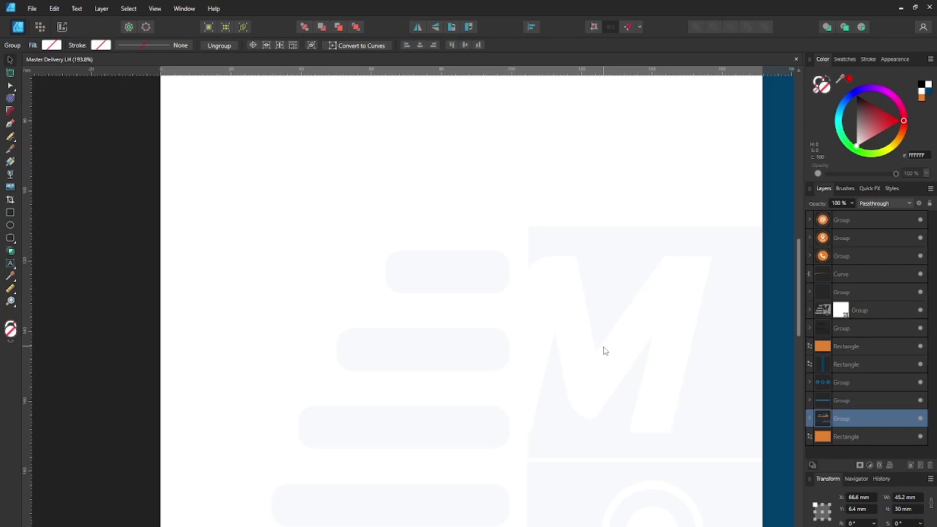
{"action": "scroll", "coordinate": [603, 348], "scroll_direction": "down", "scroll_amount": 1}
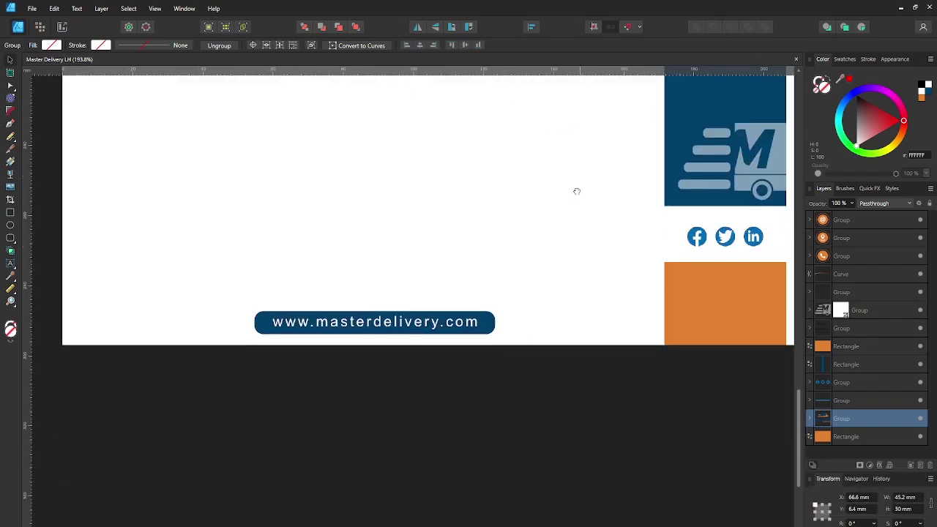
{"action": "left_click_drag", "start_coordinate": [575, 190], "coordinate": [562, 201]}
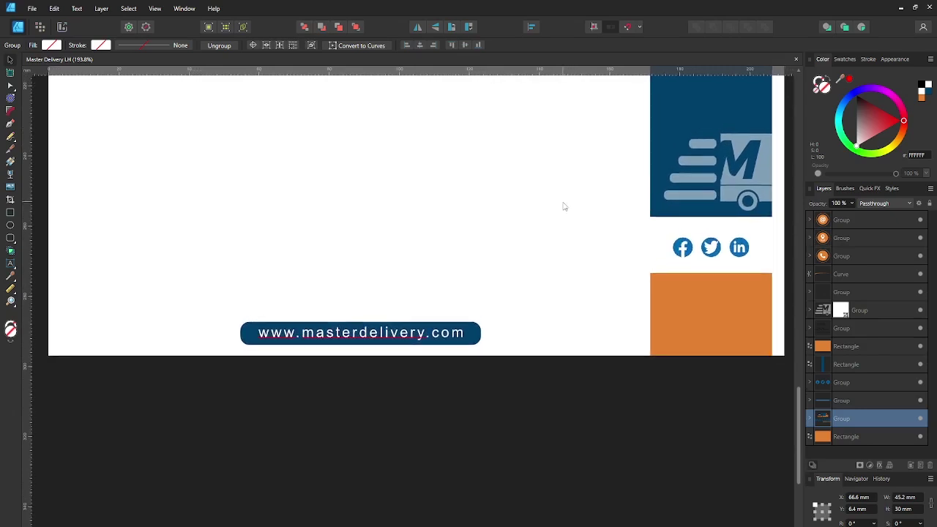
{"action": "scroll", "coordinate": [466, 349], "scroll_direction": "up", "scroll_amount": 3}
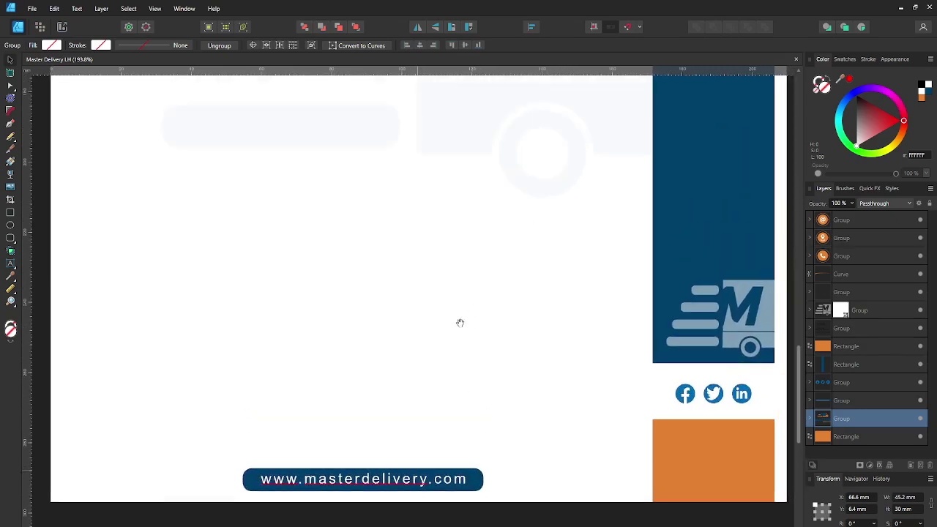
{"action": "scroll", "coordinate": [460, 283], "scroll_direction": "up", "scroll_amount": 5}
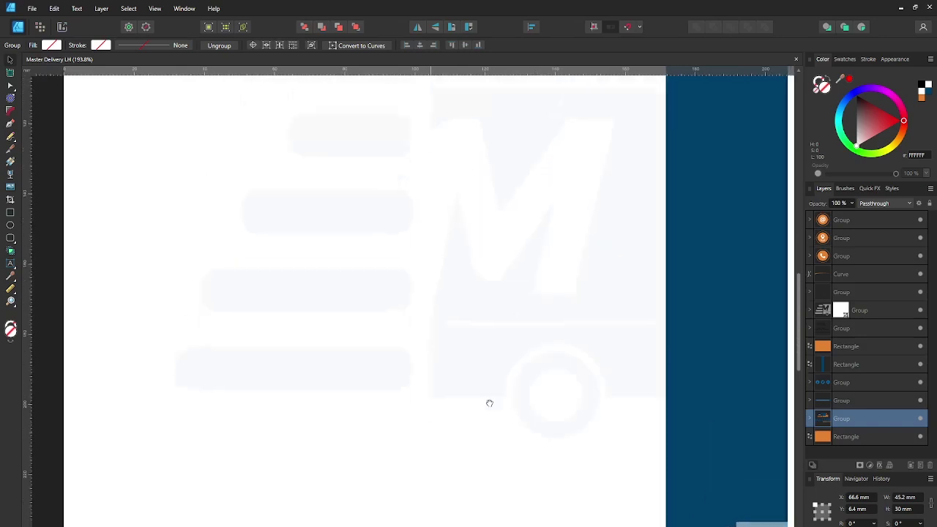
{"action": "scroll", "coordinate": [460, 327], "scroll_direction": "up", "scroll_amount": 5}
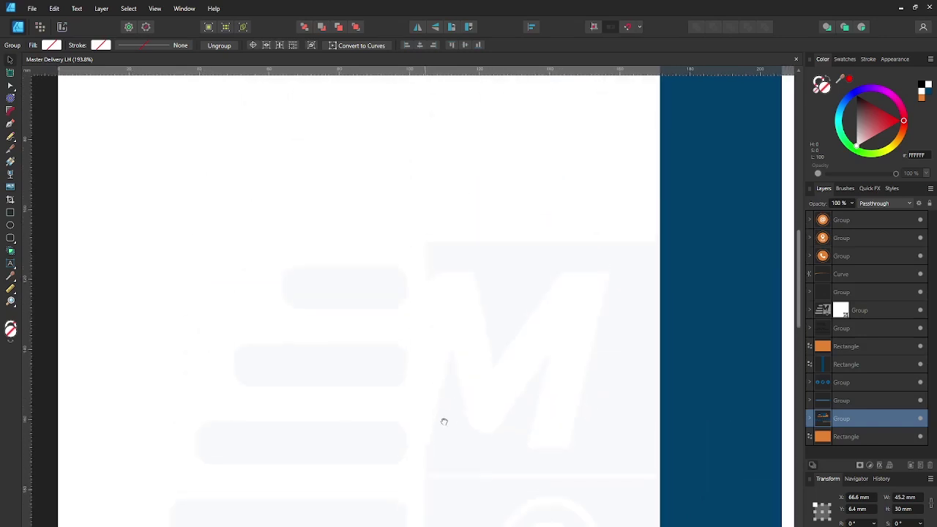
{"action": "scroll", "coordinate": [445, 403], "scroll_direction": "up", "scroll_amount": 2}
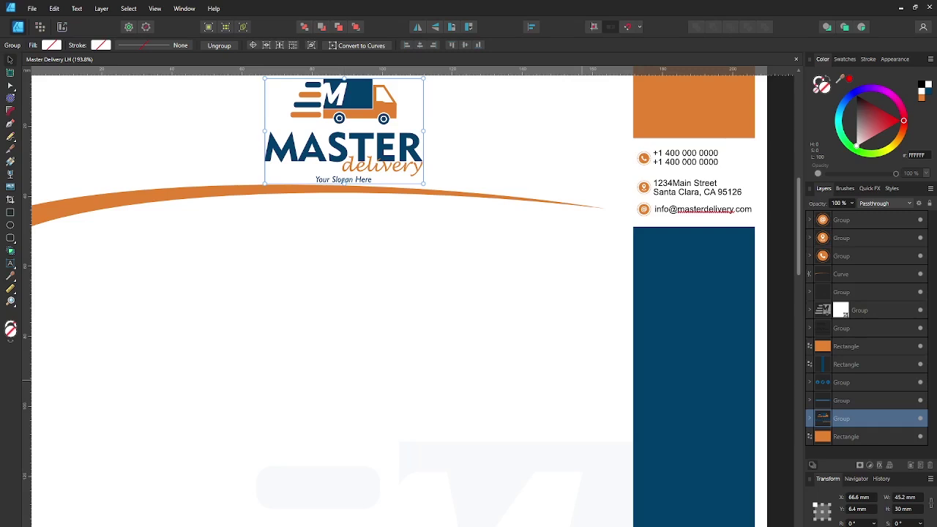
Review the overall layout of the complete letterhead page, including the header, watermark and blue sidebar.
{"action": "key", "text": "ctrl+0"}
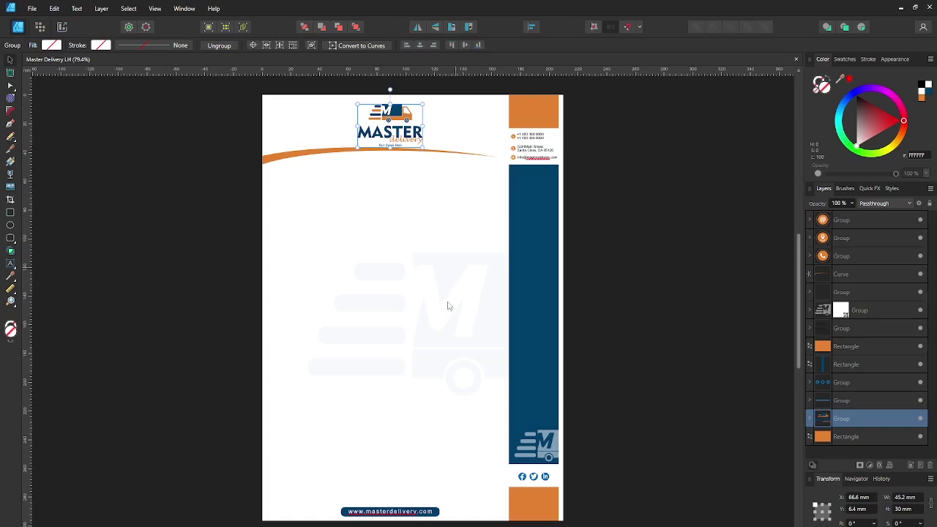
{"action": "scroll", "coordinate": [446, 305], "scroll_direction": "up", "scroll_amount": 2}
{"action": "scroll", "coordinate": [448, 307], "scroll_direction": "down", "scroll_amount": 2}
{"action": "scroll", "coordinate": [443, 146], "scroll_direction": "up", "scroll_amount": 3}
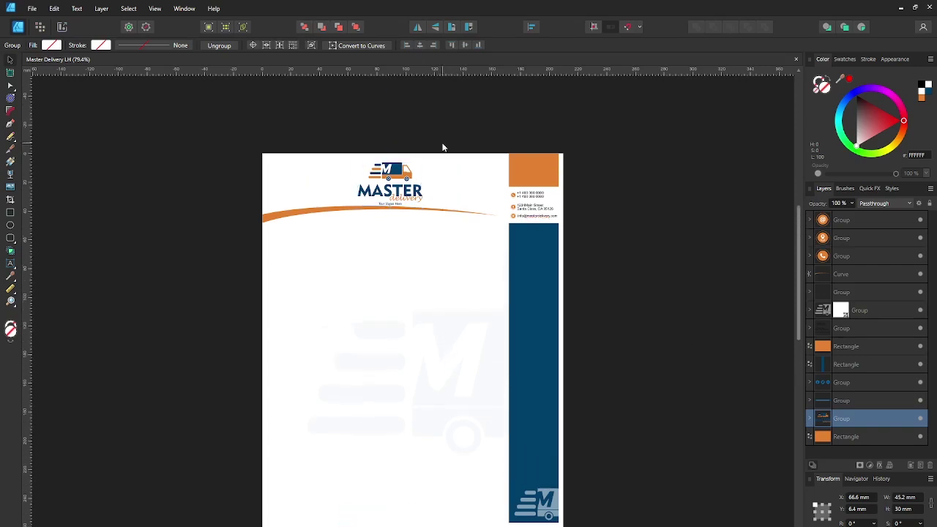
{"action": "scroll", "coordinate": [395, 183], "scroll_direction": "up", "scroll_amount": 4, "text": "ctrl"}
{"action": "scroll", "coordinate": [389, 172], "scroll_direction": "down", "scroll_amount": 5, "text": "ctrl"}
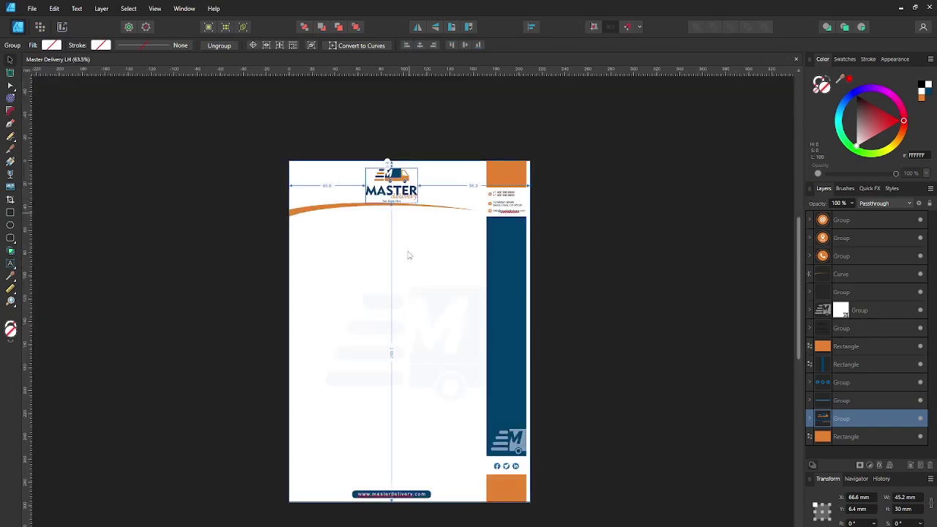
{"action": "scroll", "coordinate": [408, 255], "scroll_direction": "up", "scroll_amount": 2, "text": "ctrl"}
{"action": "scroll", "coordinate": [409, 255], "scroll_direction": "down", "scroll_amount": 2}
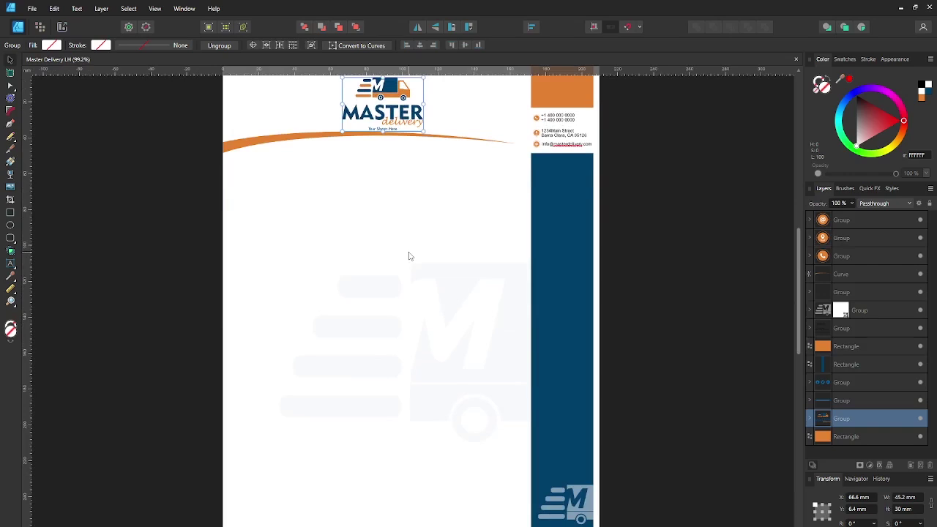
{"action": "scroll", "coordinate": [409, 255], "scroll_direction": "down", "scroll_amount": 1}
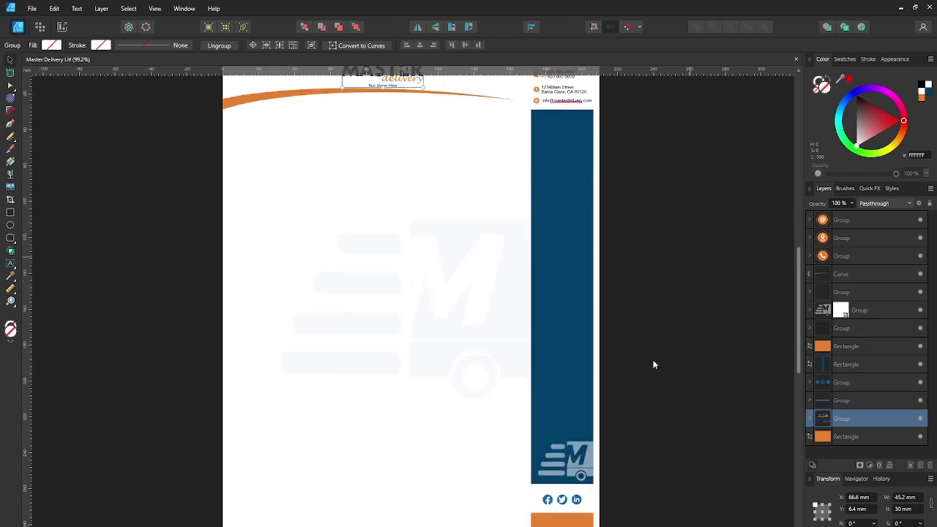
Switch to the Project folder in File Explorer and preview the letterhead's PDF and Affinity design files and the Word letter.
{"action": "key", "text": "alt+Tab"}
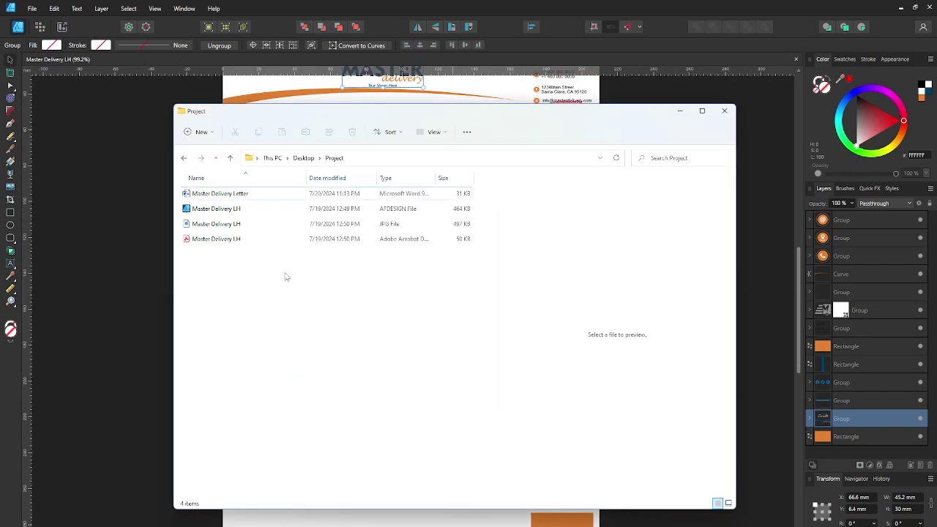
{"action": "left_click", "coordinate": [209, 242]}
{"action": "left_click", "coordinate": [228, 224]}
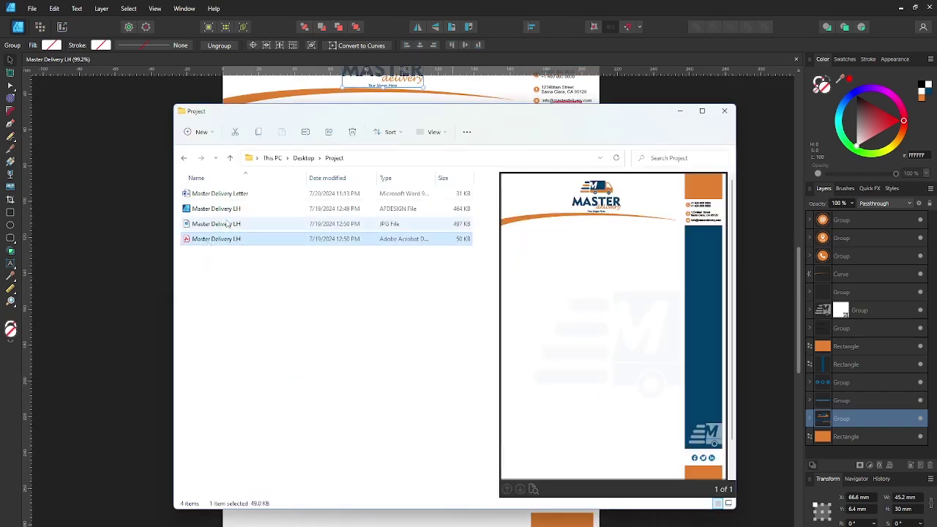
{"action": "left_click", "coordinate": [226, 209]}
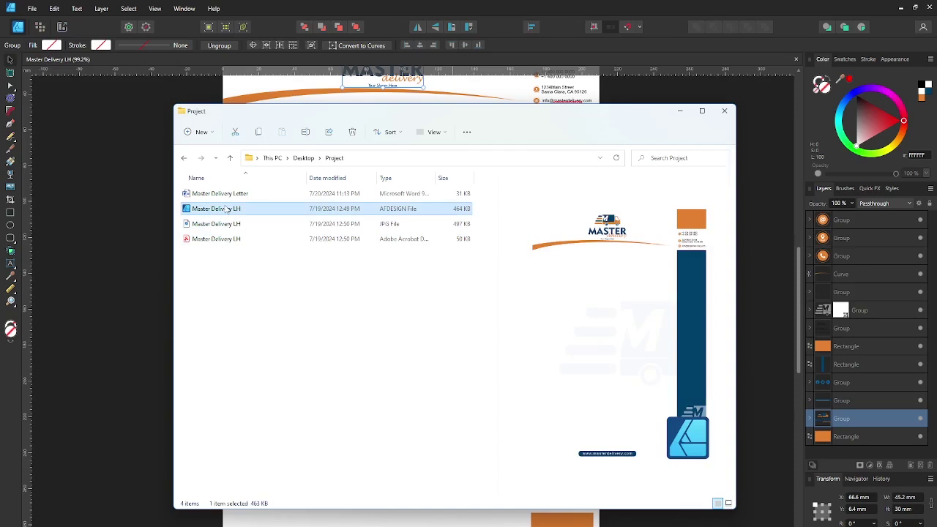
{"action": "left_click", "coordinate": [218, 196]}
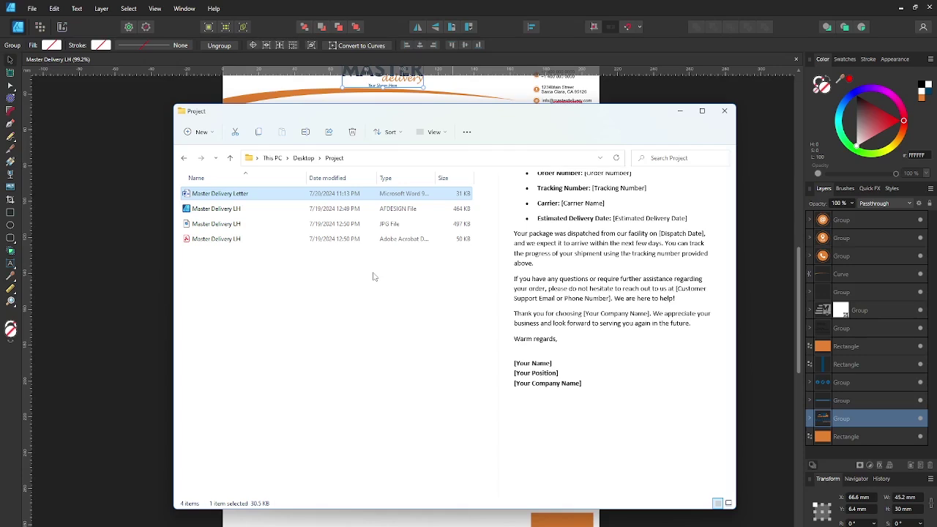
Switch to the blank document in Word and view the start page's templates for new documents.
{"action": "left_click", "coordinate": [560, 45]}
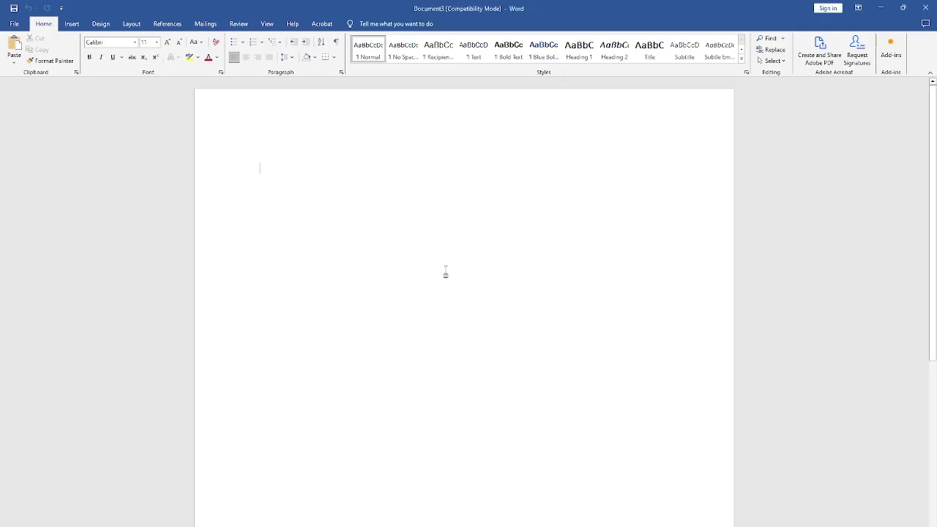
{"action": "left_click", "coordinate": [14, 23]}
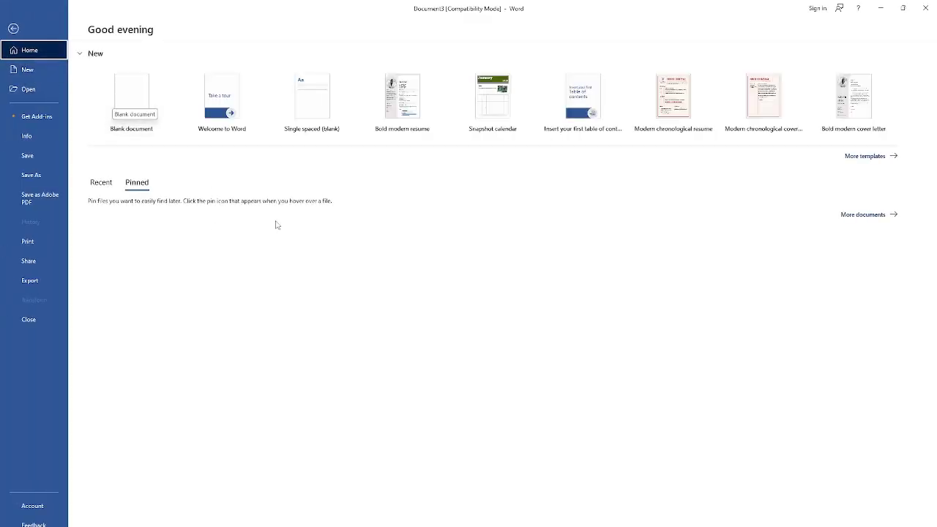
{"action": "left_click", "coordinate": [13, 28]}
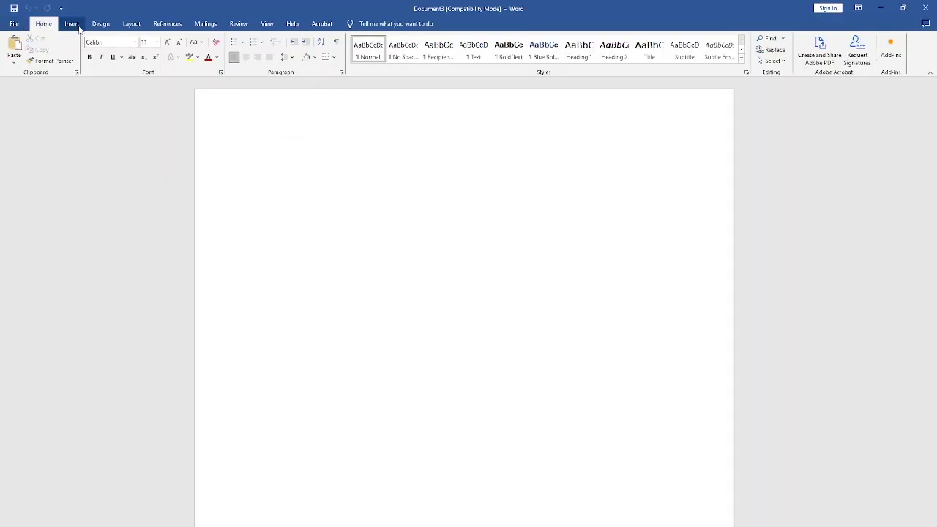
Set the document's page size to A4 and check that the orientation is Portrait.
{"action": "left_click", "coordinate": [136, 25]}
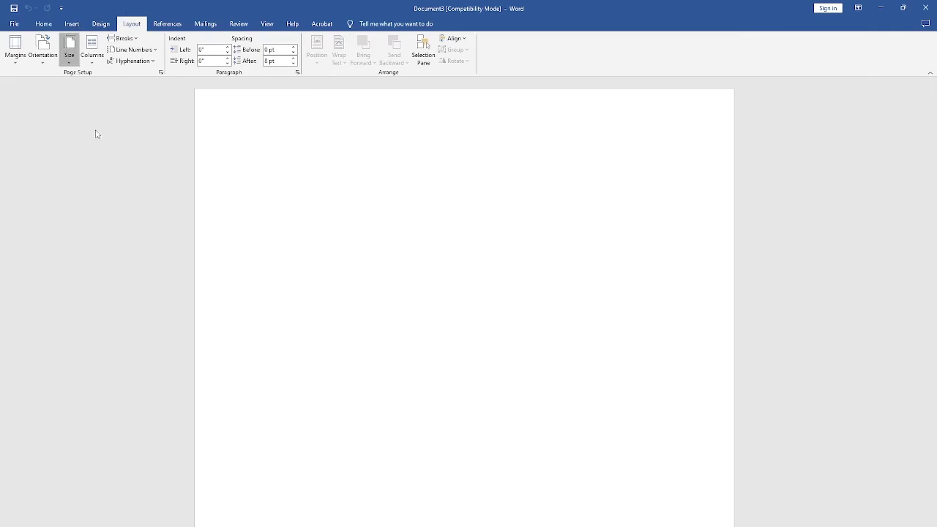
{"action": "left_click", "coordinate": [69, 48]}
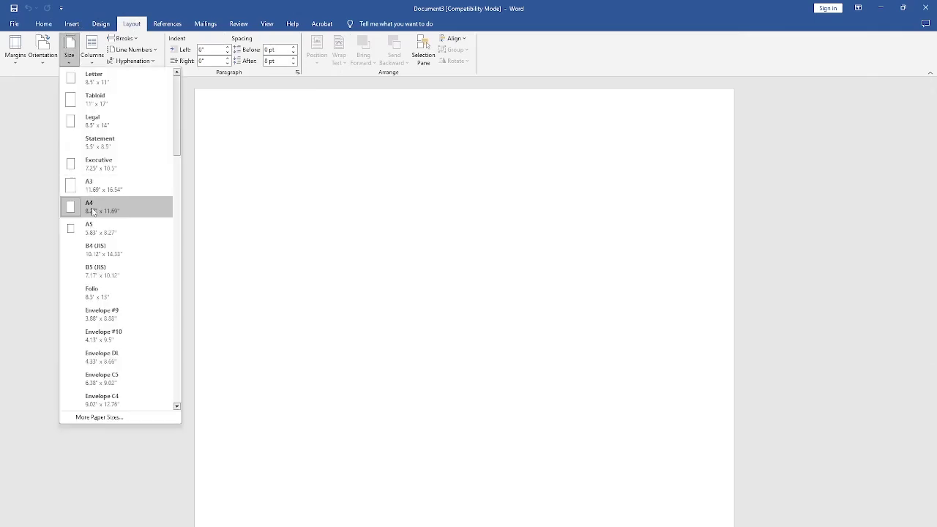
{"action": "left_click", "coordinate": [92, 212]}
{"action": "left_click", "coordinate": [43, 50]}
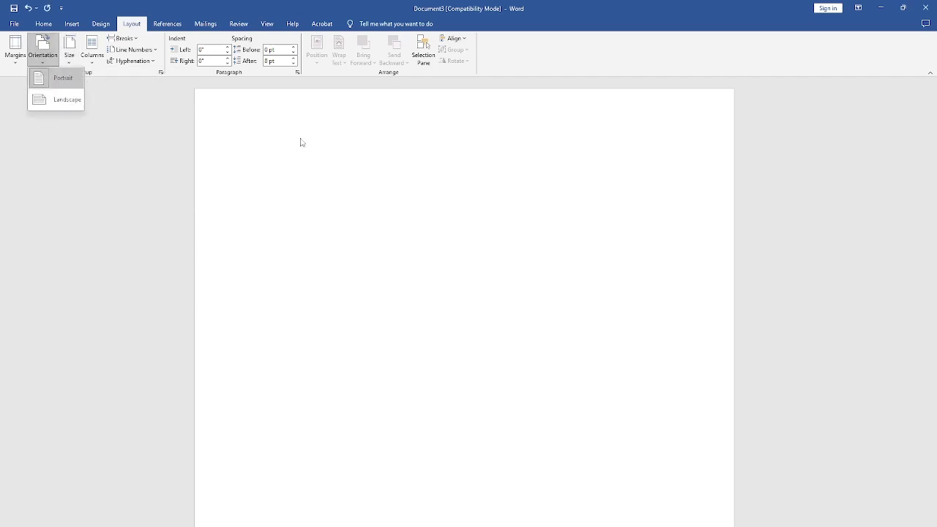
{"action": "left_click", "coordinate": [403, 228]}
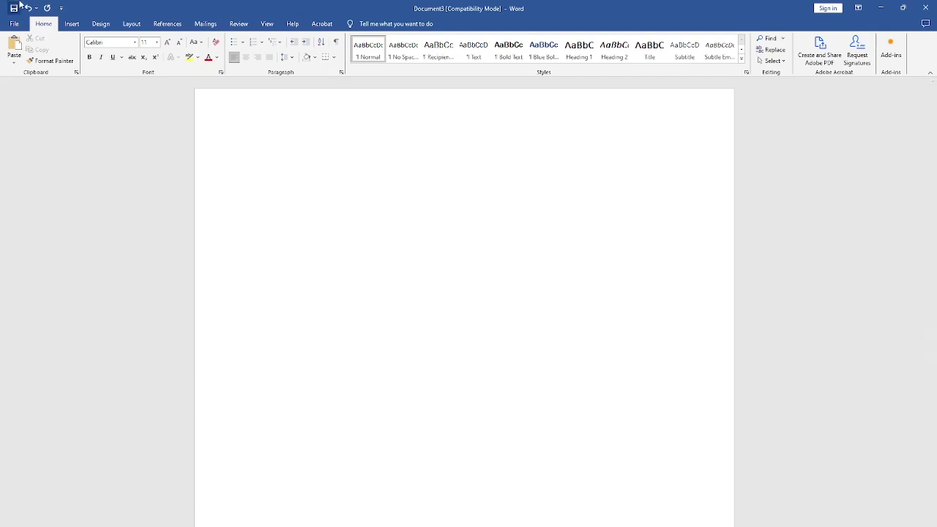
Insert a built-in header with a single text placeholder and check the page's header and footer areas.
{"action": "left_click", "coordinate": [68, 26]}
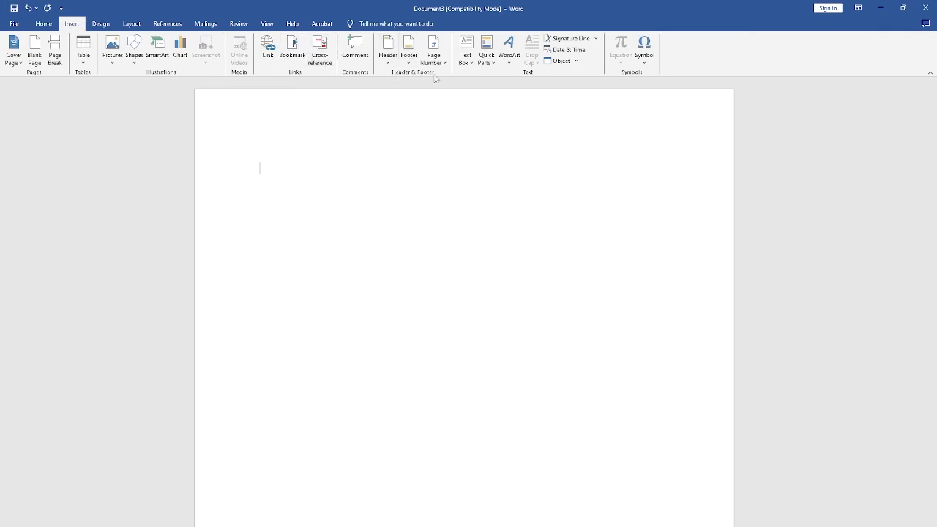
{"action": "left_click", "coordinate": [388, 50]}
{"action": "left_click", "coordinate": [421, 103]}
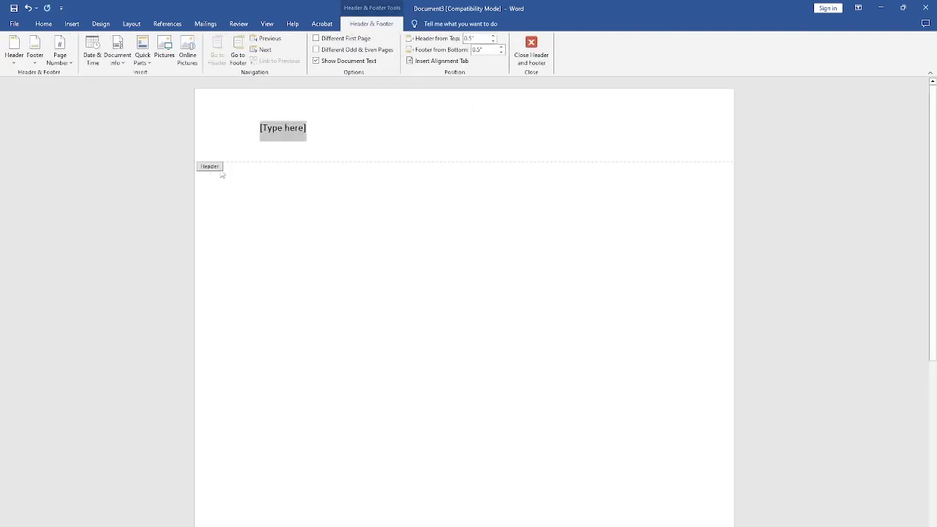
{"action": "scroll", "coordinate": [241, 161], "scroll_direction": "down", "scroll_amount": 5}
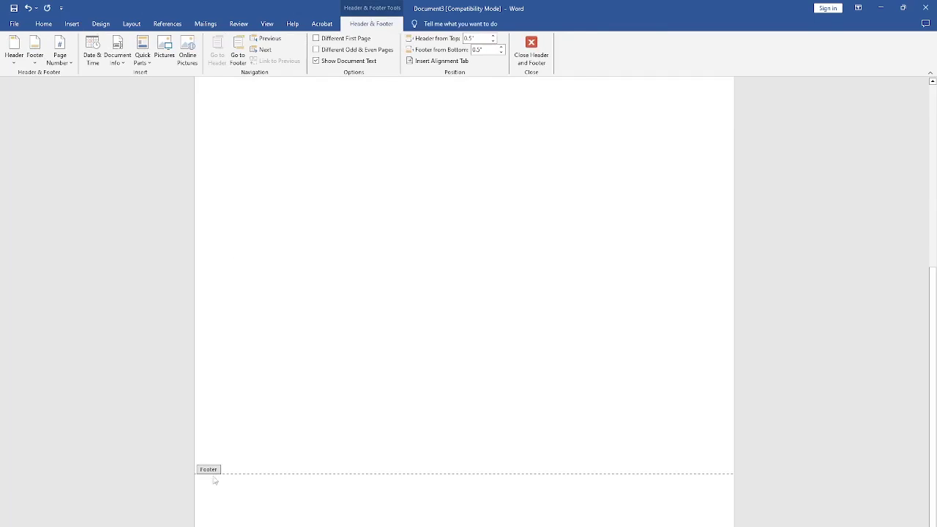
{"action": "scroll", "coordinate": [292, 314], "scroll_direction": "down", "scroll_amount": 5}
{"action": "scroll", "coordinate": [200, 139], "scroll_direction": "up", "scroll_amount": 1}
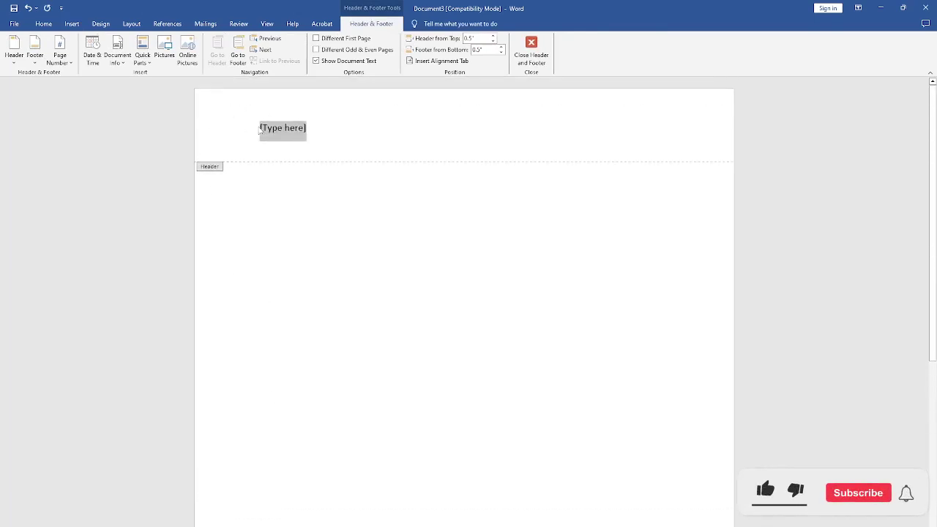
Delete the placeholder text from the header and exit header and footer editing.
{"action": "left_click", "coordinate": [72, 24]}
{"action": "left_click", "coordinate": [112, 52]}
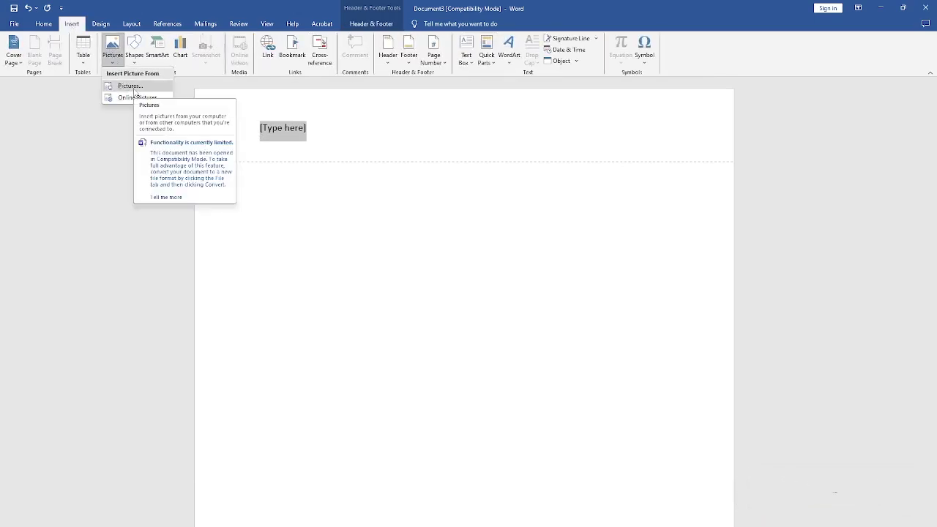
{"action": "left_click", "coordinate": [403, 134]}
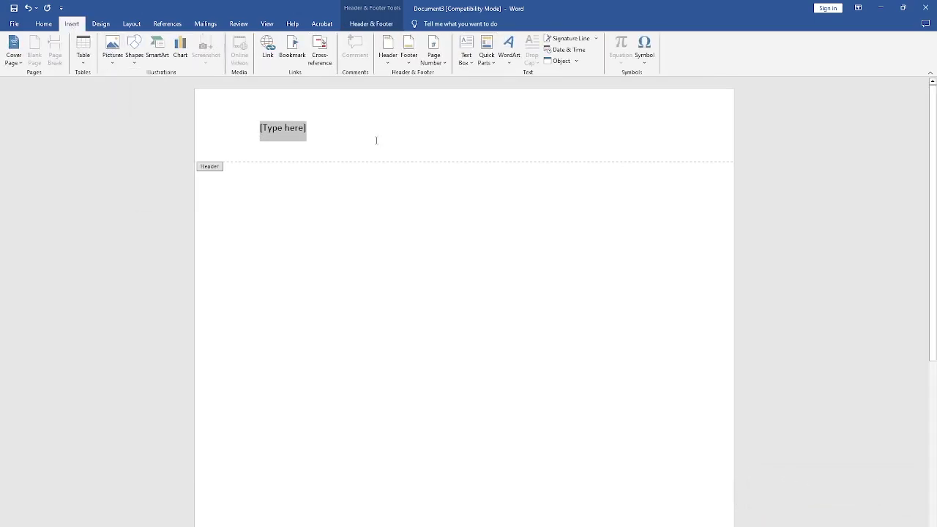
{"action": "key", "text": "Delete"}
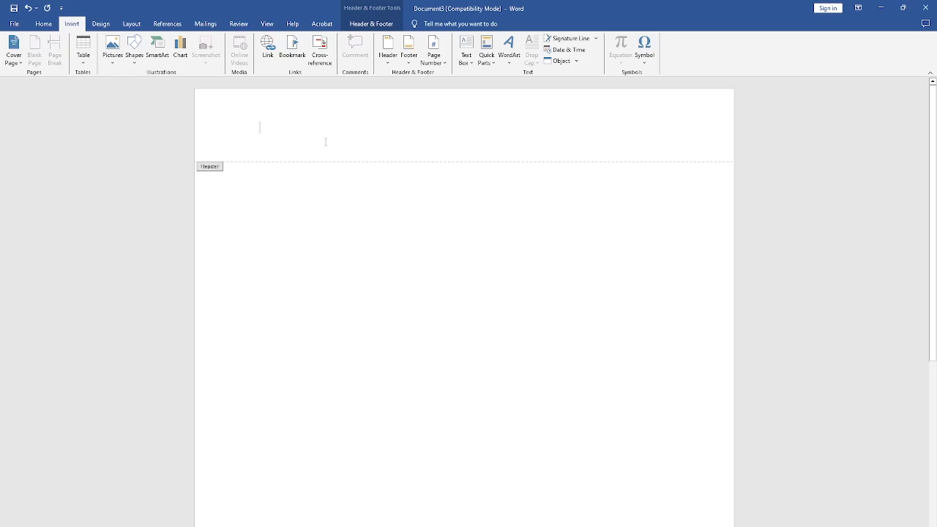
{"action": "left_click", "coordinate": [388, 26]}
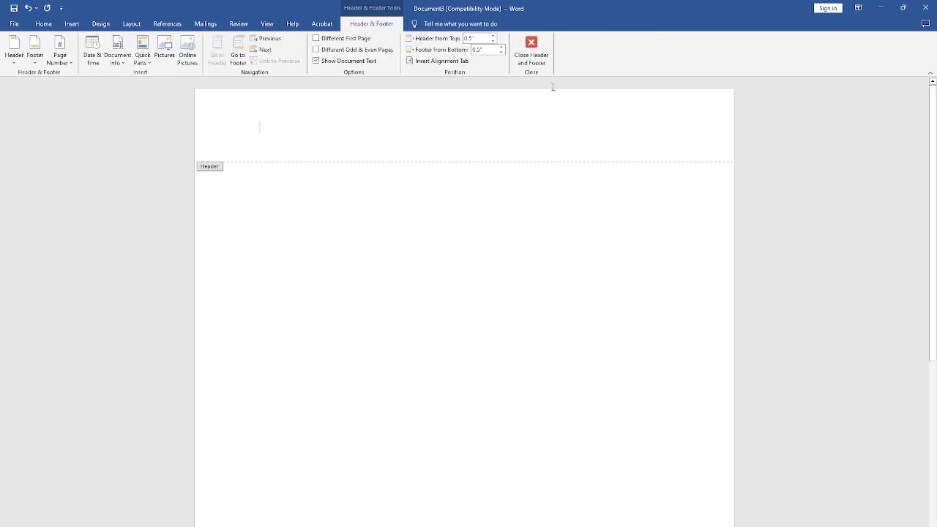
{"action": "left_click", "coordinate": [534, 68]}
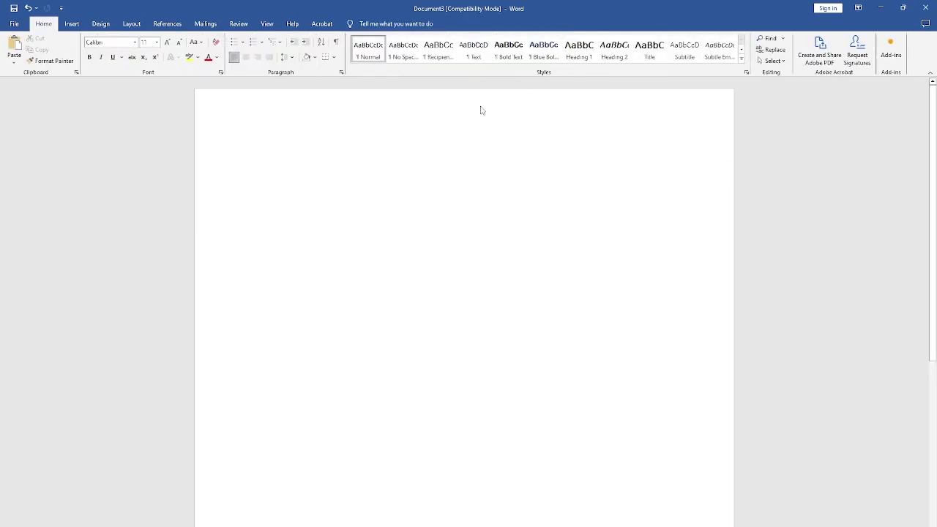
Reopen the page's header for editing and check the page down to the footer area.
{"action": "double_click", "coordinate": [432, 101]}
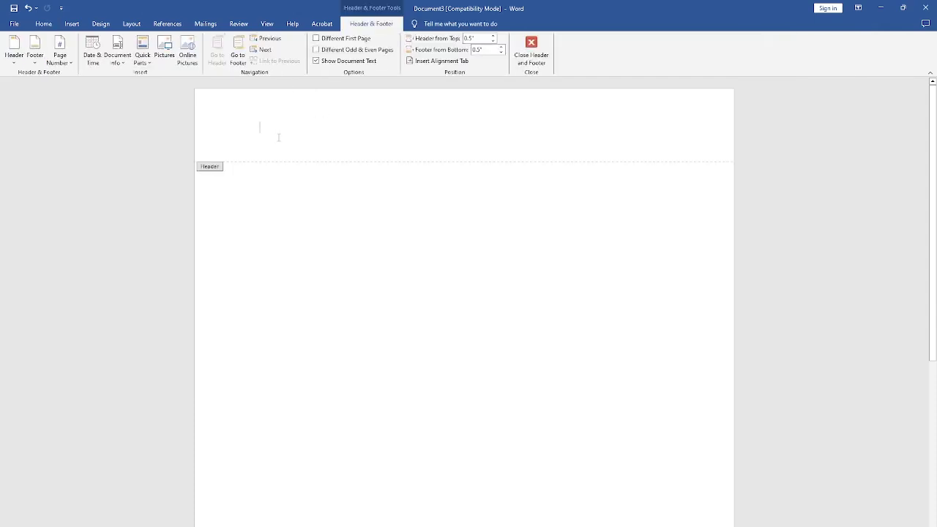
{"action": "scroll", "coordinate": [263, 242], "scroll_direction": "down", "scroll_amount": 5}
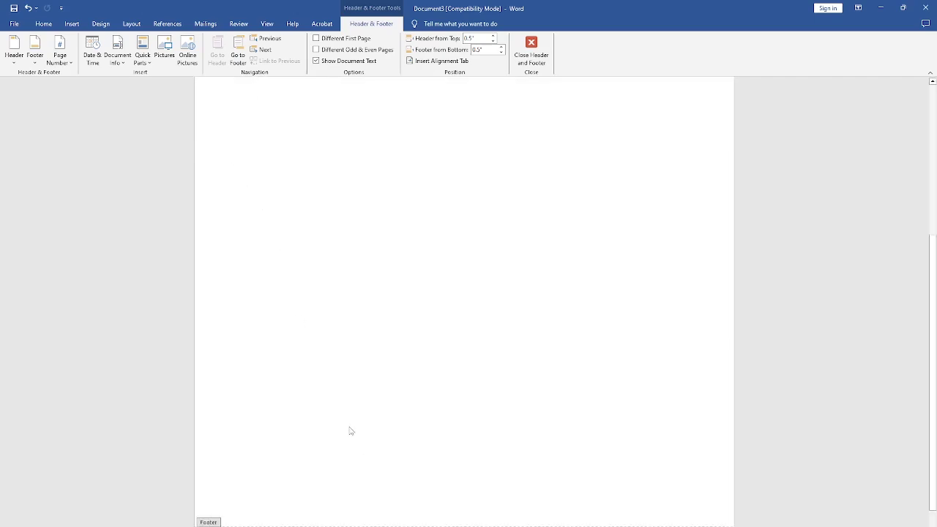
{"action": "scroll", "coordinate": [391, 320], "scroll_direction": "up", "scroll_amount": 5}
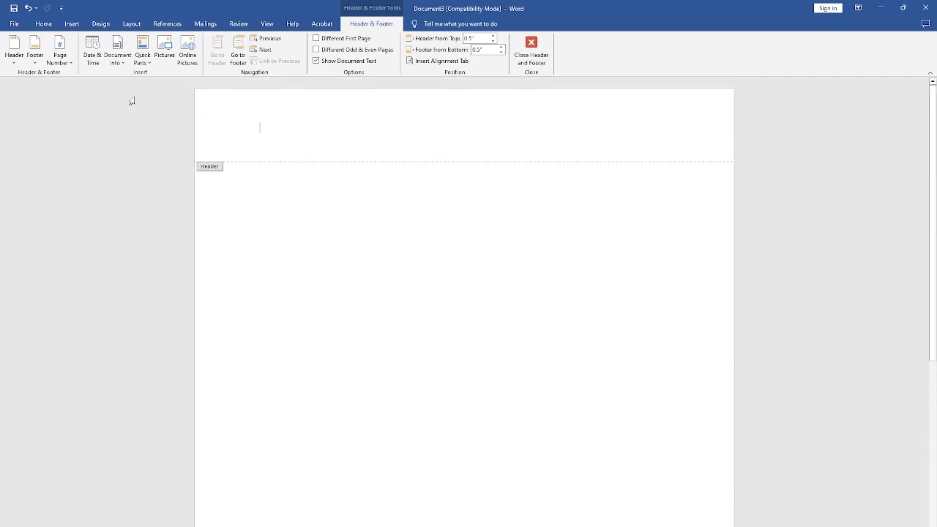
Insert the Master Delivery LH JPG from the Project folder into the header.
{"action": "left_click", "coordinate": [72, 23]}
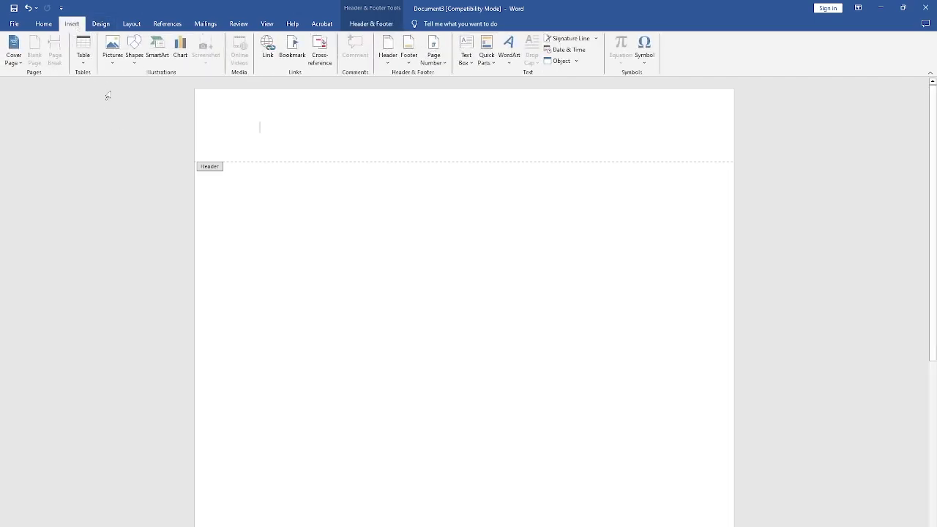
{"action": "left_click", "coordinate": [115, 60]}
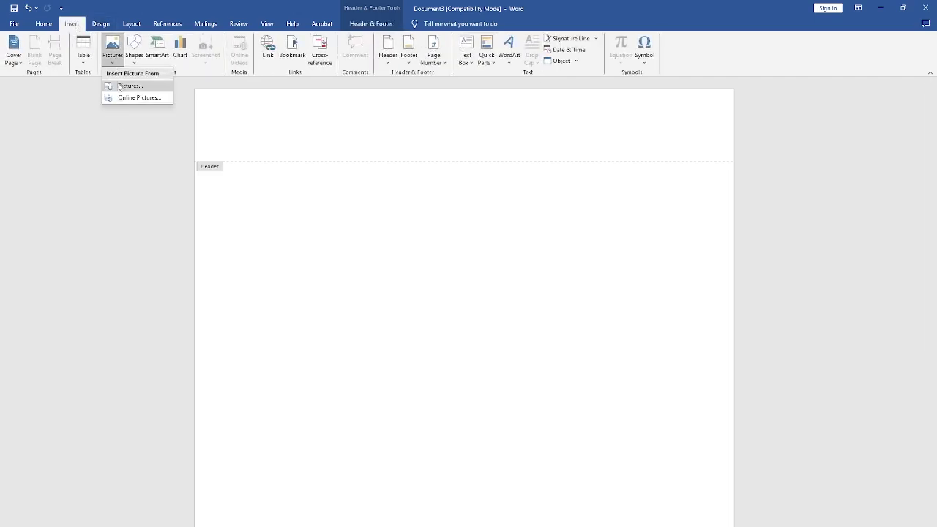
{"action": "left_click", "coordinate": [120, 86]}
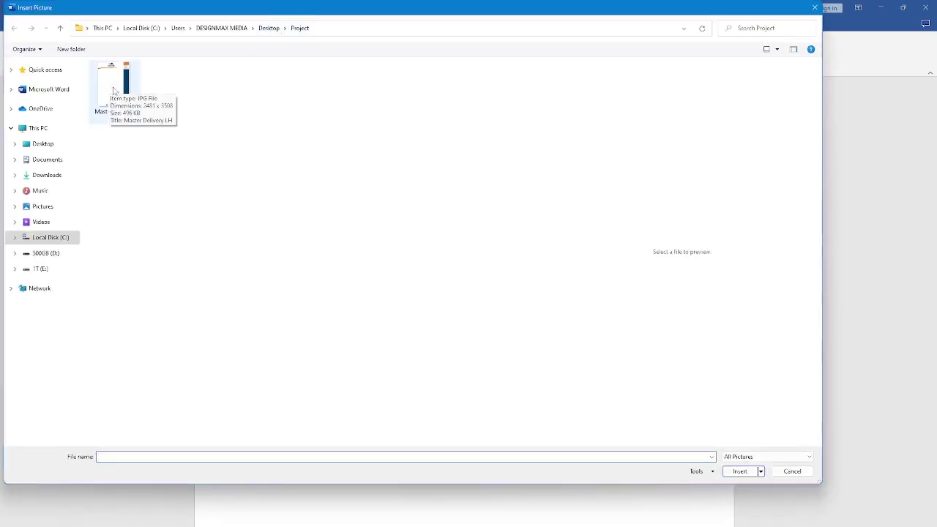
{"action": "left_click", "coordinate": [115, 89]}
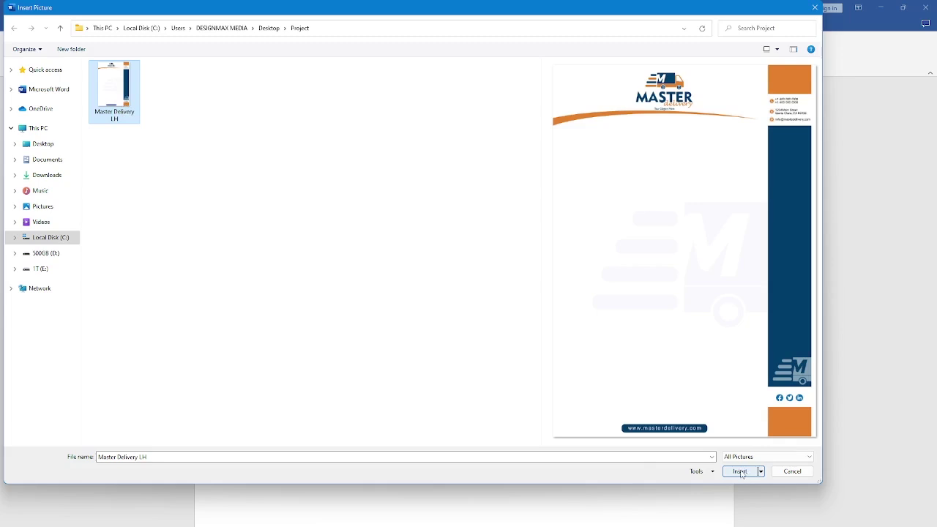
{"action": "left_click", "coordinate": [740, 472]}
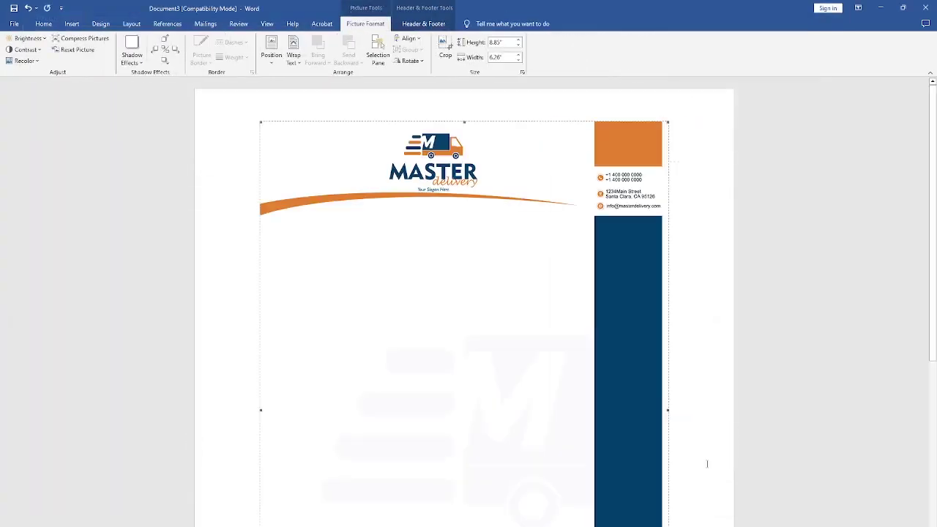
Position the letterhead picture at the top center of the page with text wrapping.
{"action": "scroll", "coordinate": [707, 463], "scroll_direction": "down", "scroll_amount": 6}
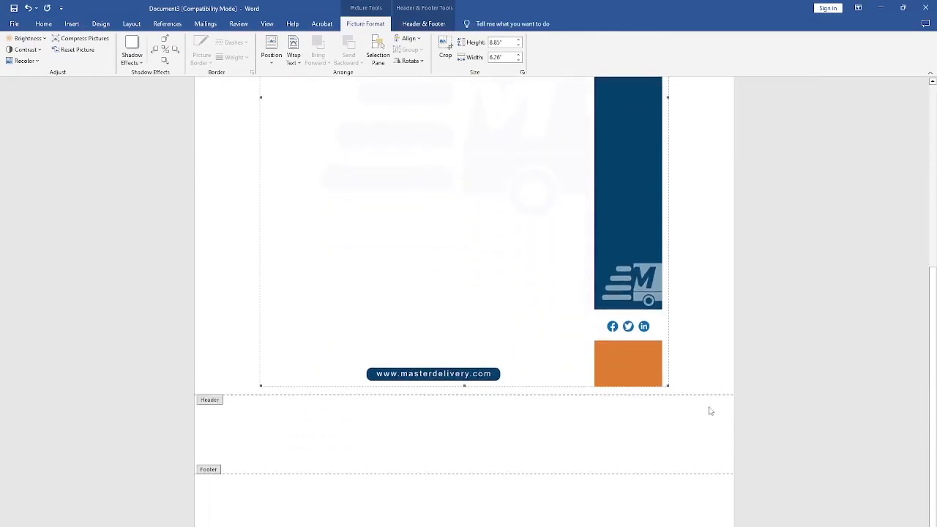
{"action": "scroll", "coordinate": [708, 409], "scroll_direction": "up", "scroll_amount": 7}
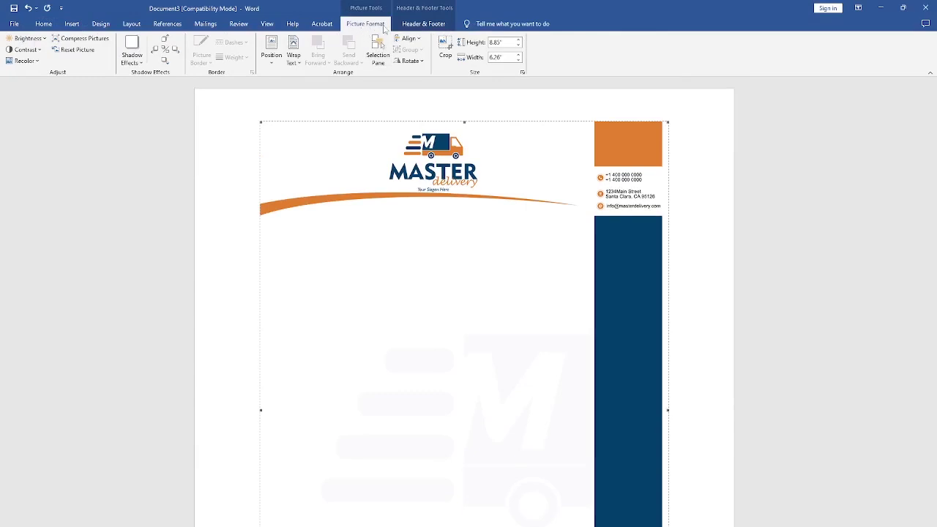
{"action": "left_click", "coordinate": [271, 56]}
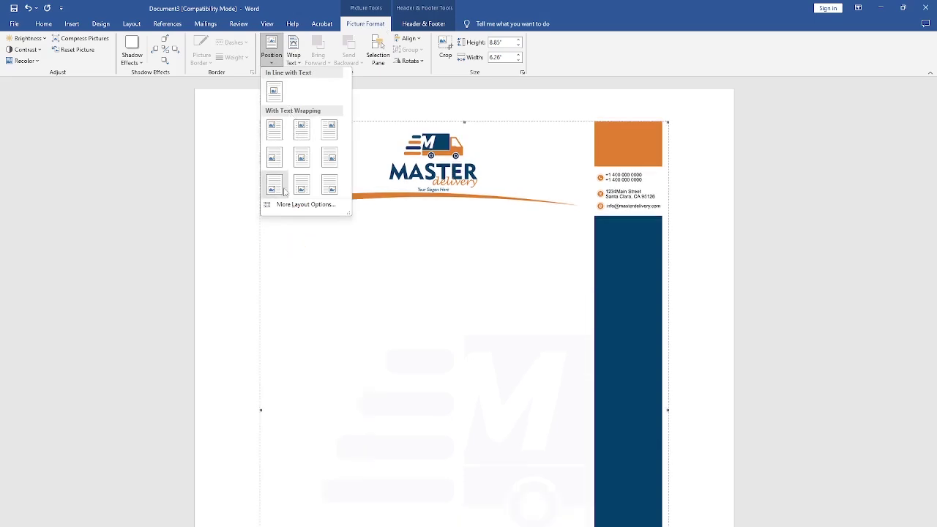
{"action": "left_click", "coordinate": [302, 130]}
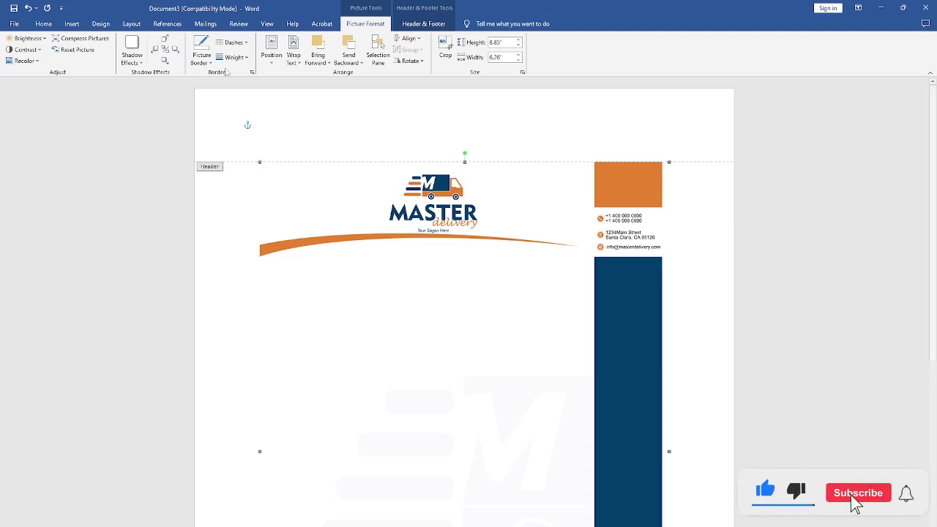
Enlarge the letterhead picture proportionally to about 10.24" high and 7.74" wide.
{"action": "scroll", "coordinate": [715, 322], "scroll_direction": "down", "scroll_amount": 8}
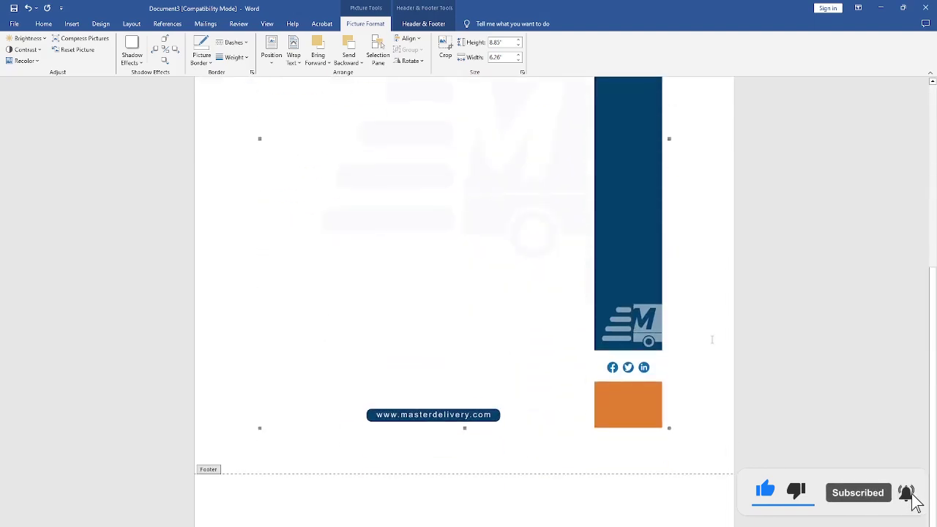
{"action": "scroll", "coordinate": [688, 380], "scroll_direction": "up", "scroll_amount": 8}
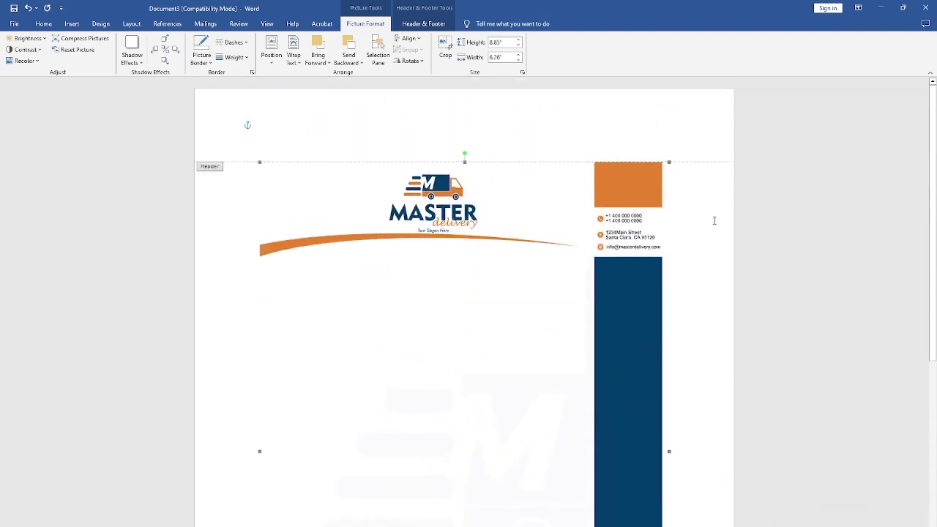
{"action": "left_click_drag", "start_coordinate": [669, 161], "coordinate": [732, 97]}
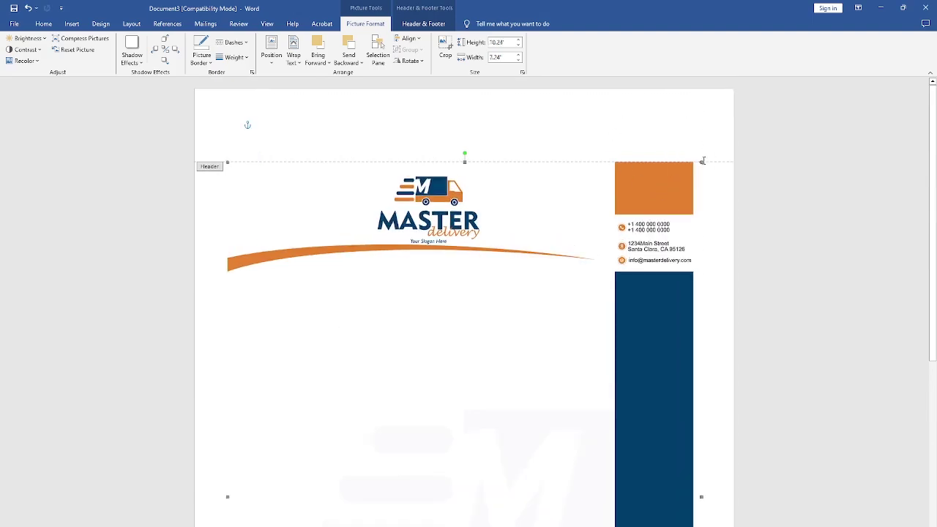
Enlarge the letterhead picture proportionally to about 11.68" high and 8.26" wide and move it up to the page's top edge.
{"action": "left_click_drag", "start_coordinate": [701, 163], "coordinate": [733, 133]}
{"action": "left_click_drag", "start_coordinate": [692, 282], "coordinate": [688, 210]}
{"action": "scroll", "coordinate": [686, 216], "scroll_direction": "down", "scroll_amount": 8}
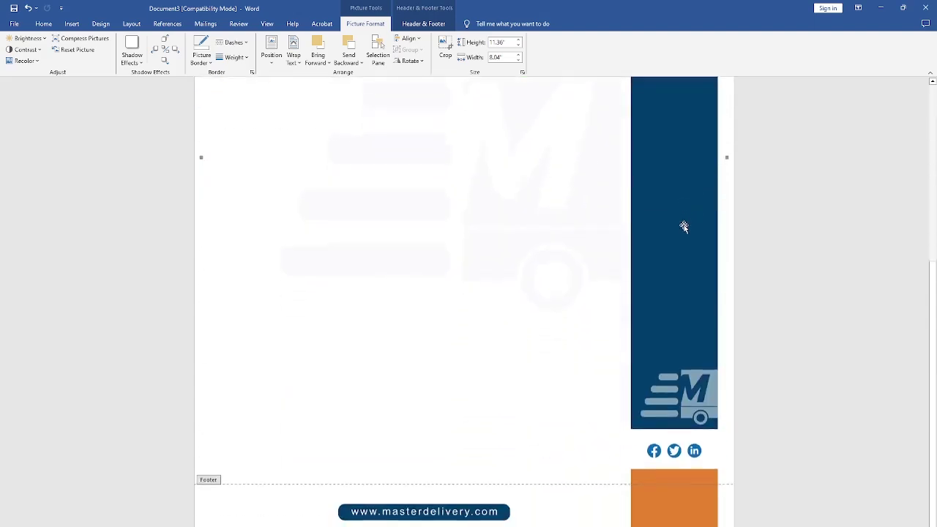
{"action": "scroll", "coordinate": [684, 226], "scroll_direction": "down", "scroll_amount": 1}
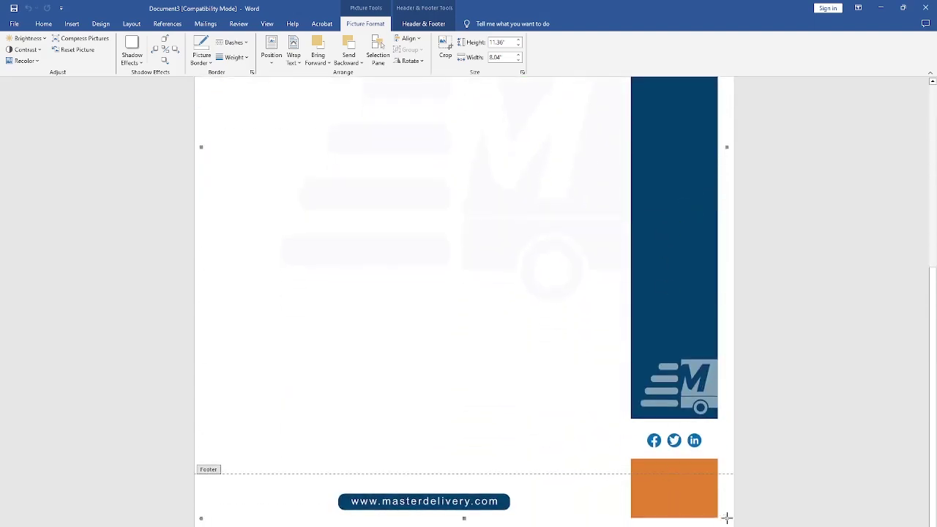
{"action": "left_click_drag", "start_coordinate": [726, 518], "coordinate": [734, 526]}
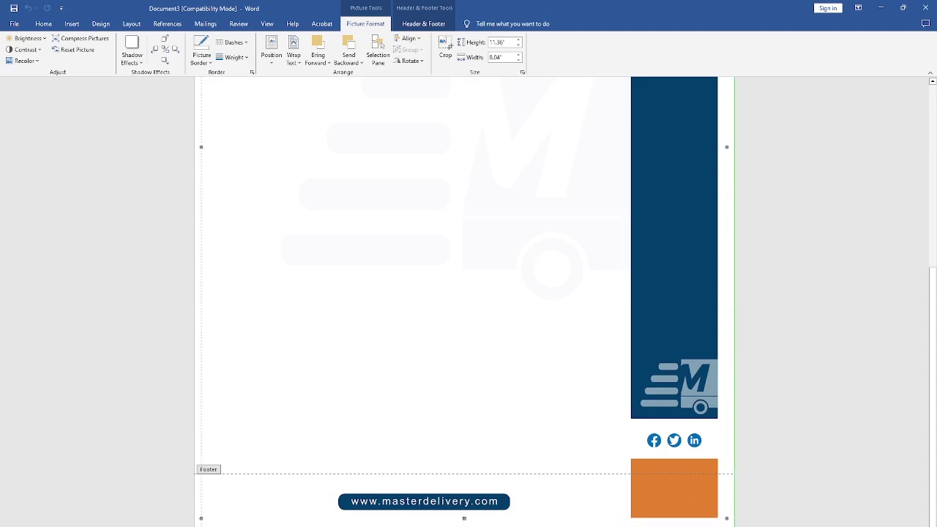
{"action": "left_click_drag", "start_coordinate": [734, 526], "coordinate": [734, 526]}
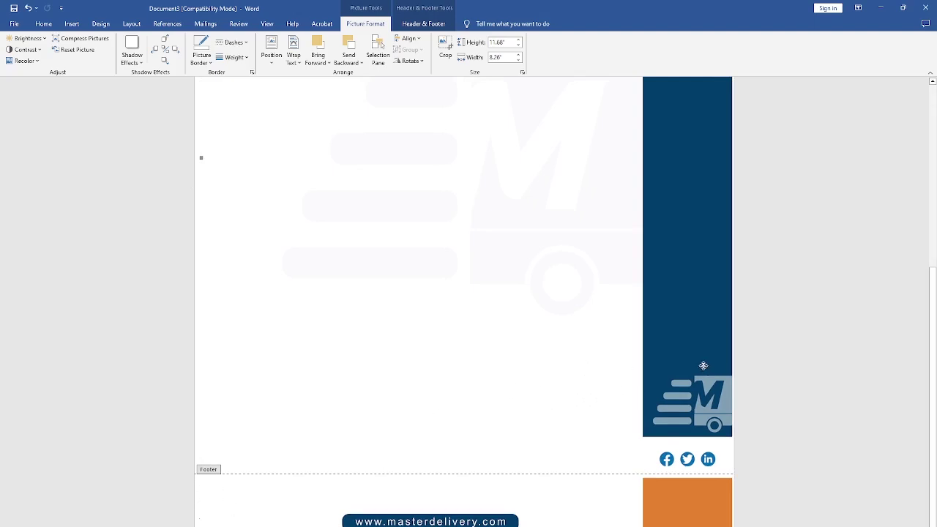
Center the letterhead picture horizontally across the page, check its fit from top to footer, and close header editing.
{"action": "left_click_drag", "start_coordinate": [697, 365], "coordinate": [689, 365]}
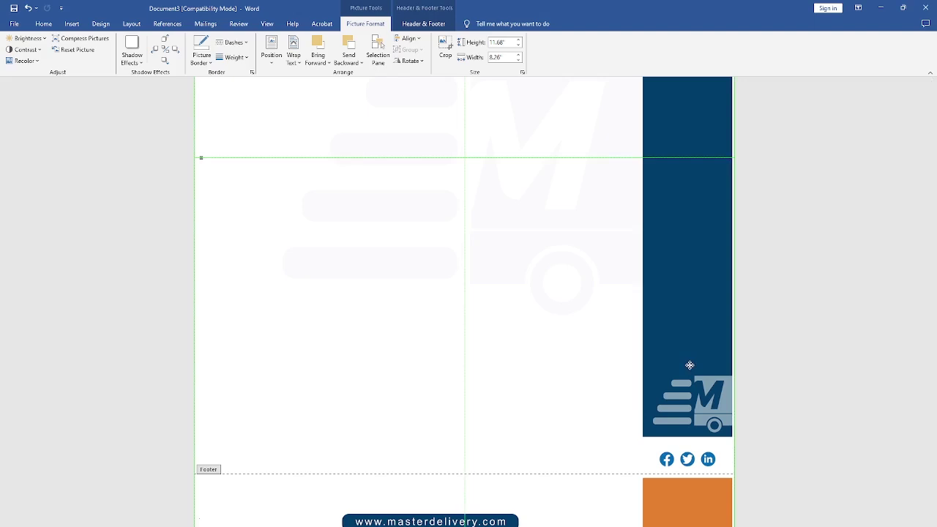
{"action": "left_click_drag", "start_coordinate": [689, 365], "coordinate": [689, 366]}
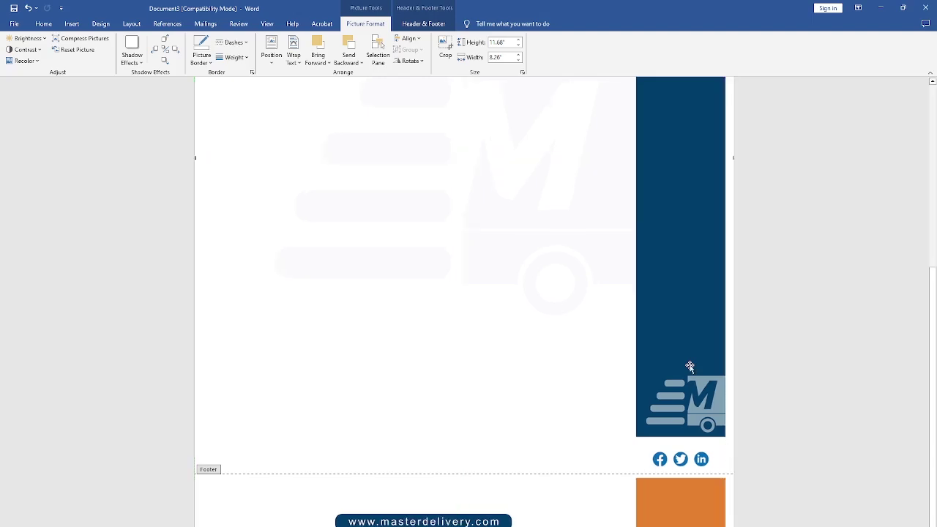
{"action": "scroll", "coordinate": [659, 311], "scroll_direction": "up", "scroll_amount": 3}
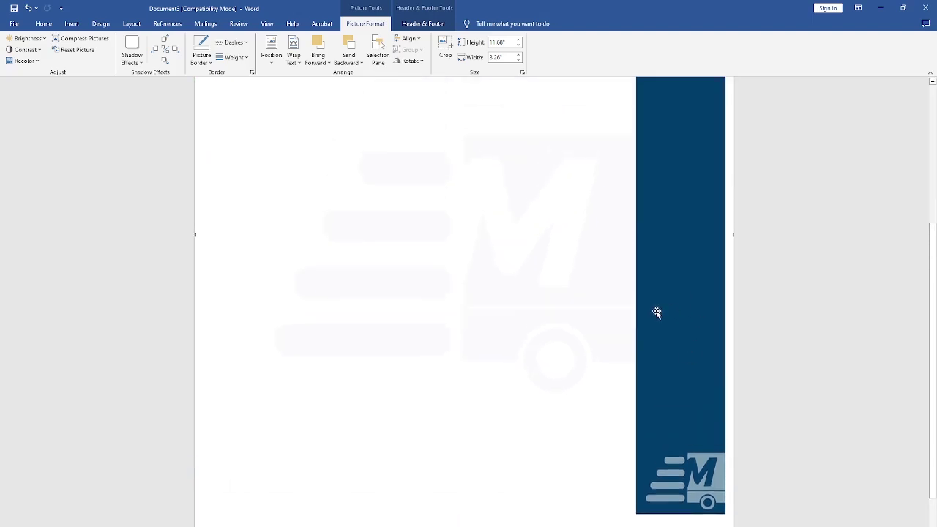
{"action": "scroll", "coordinate": [659, 311], "scroll_direction": "up", "scroll_amount": 2}
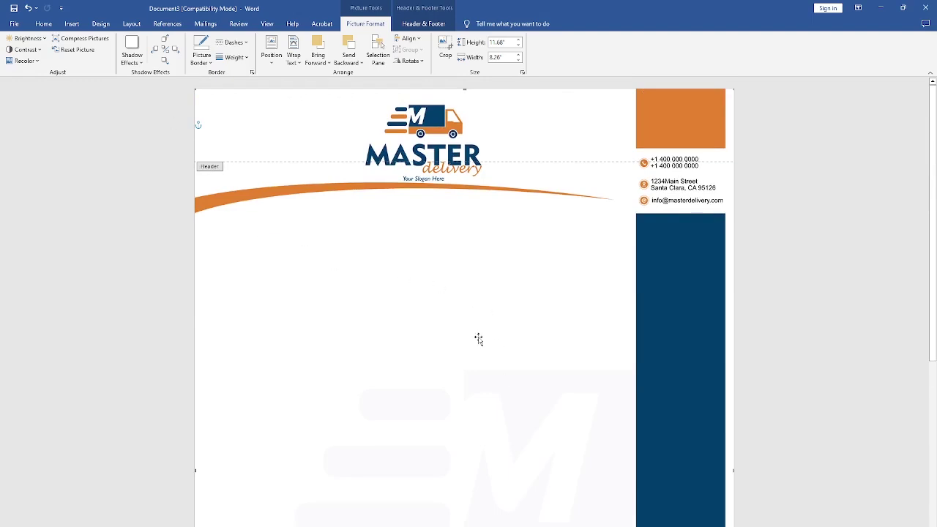
{"action": "scroll", "coordinate": [480, 337], "scroll_direction": "down", "scroll_amount": 5}
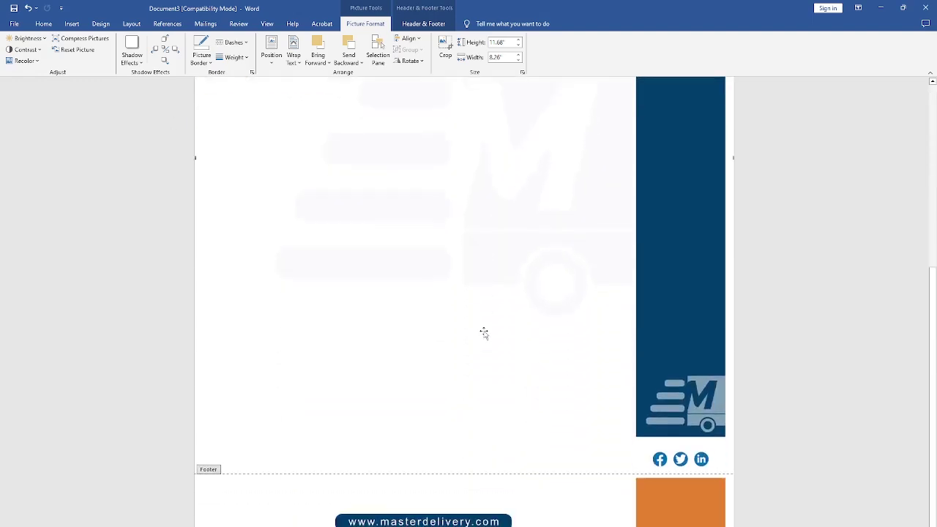
{"action": "scroll", "coordinate": [483, 333], "scroll_direction": "up", "scroll_amount": 5}
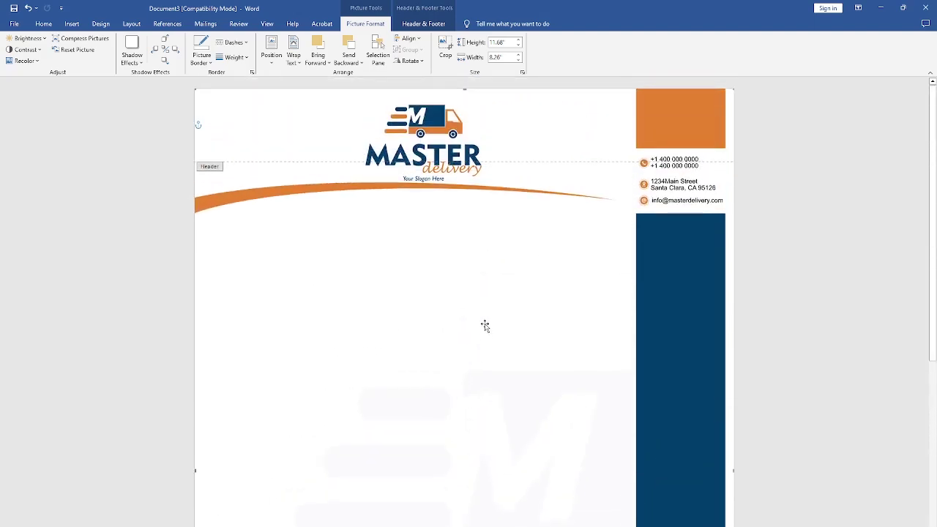
{"action": "left_click", "coordinate": [421, 27]}
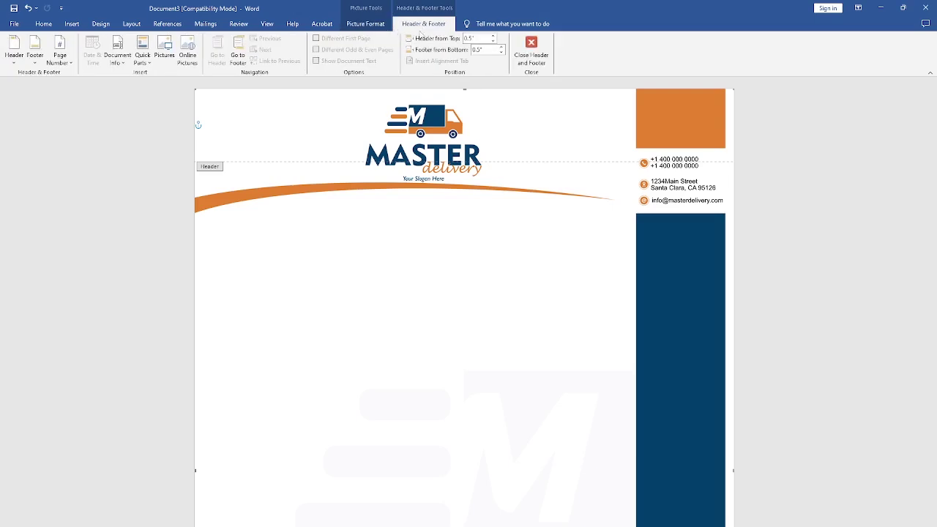
{"action": "left_click", "coordinate": [532, 46]}
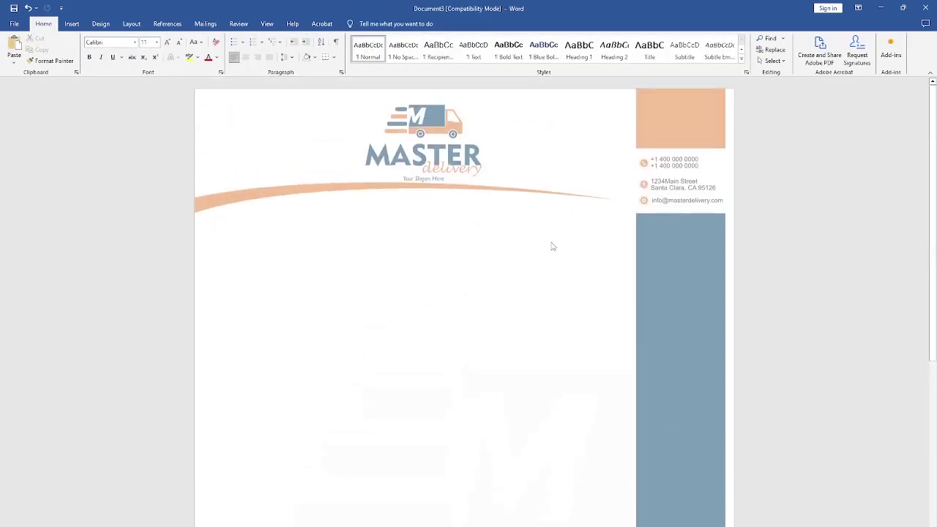
Set the header picture's text wrapping to Behind Text and return to the document body.
{"action": "double_click", "coordinate": [531, 110]}
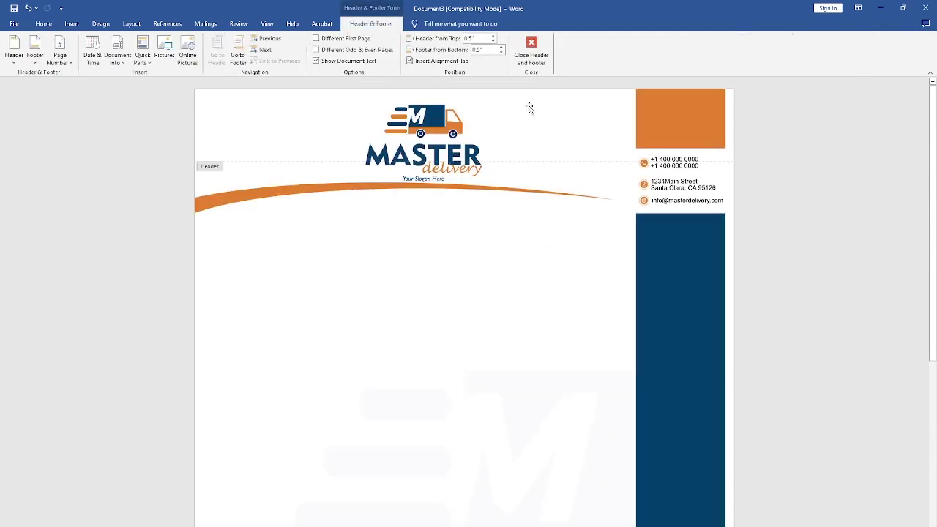
{"action": "left_click", "coordinate": [387, 208]}
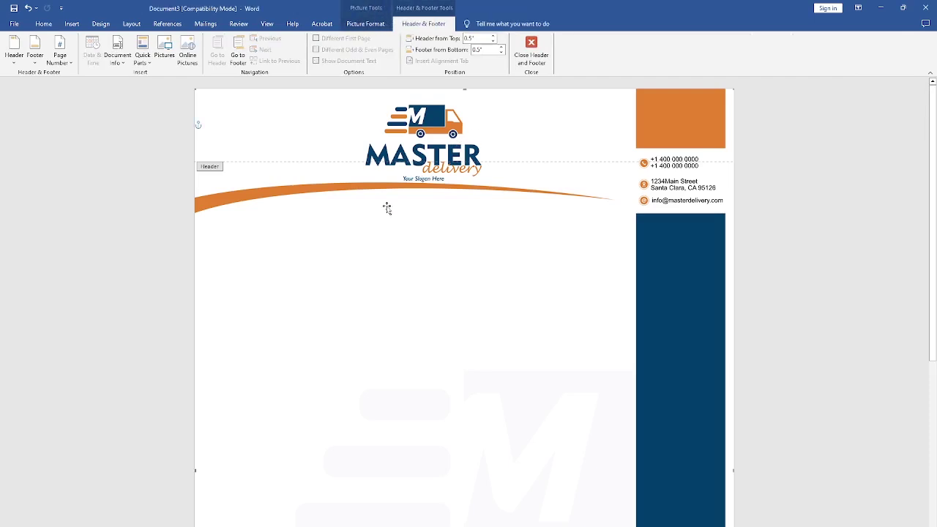
{"action": "left_click", "coordinate": [368, 24]}
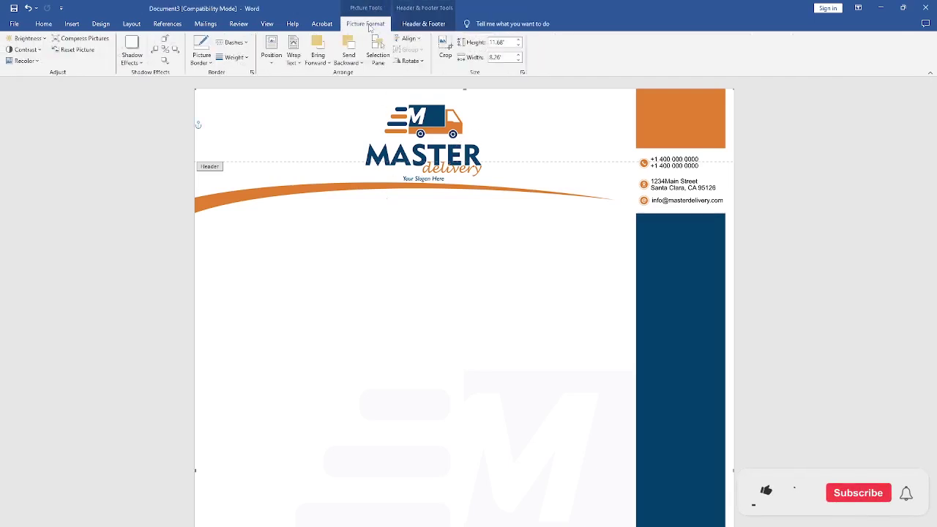
{"action": "left_click", "coordinate": [299, 66]}
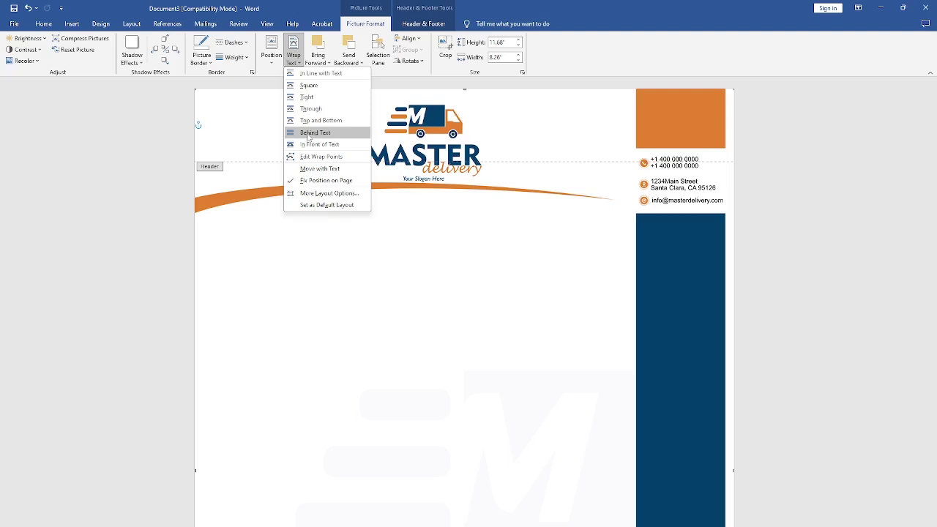
{"action": "left_click", "coordinate": [308, 135]}
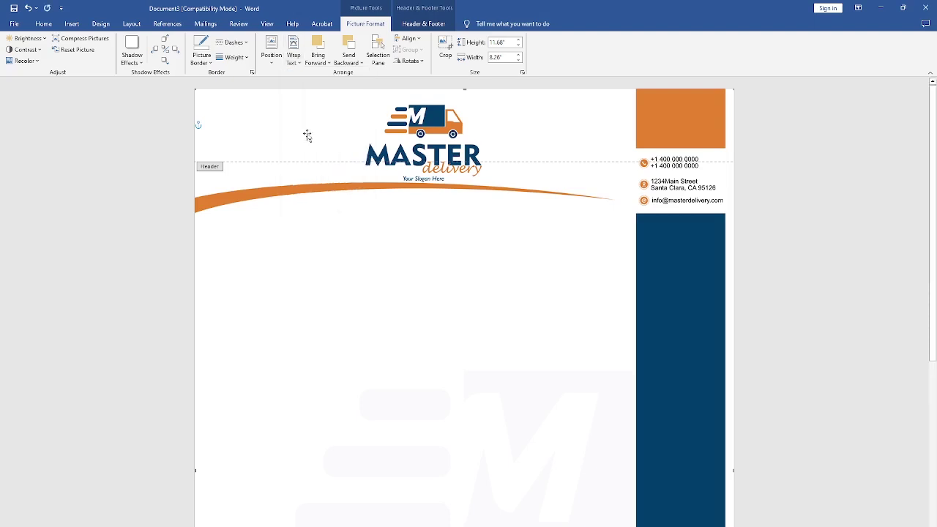
{"action": "left_click", "coordinate": [426, 24]}
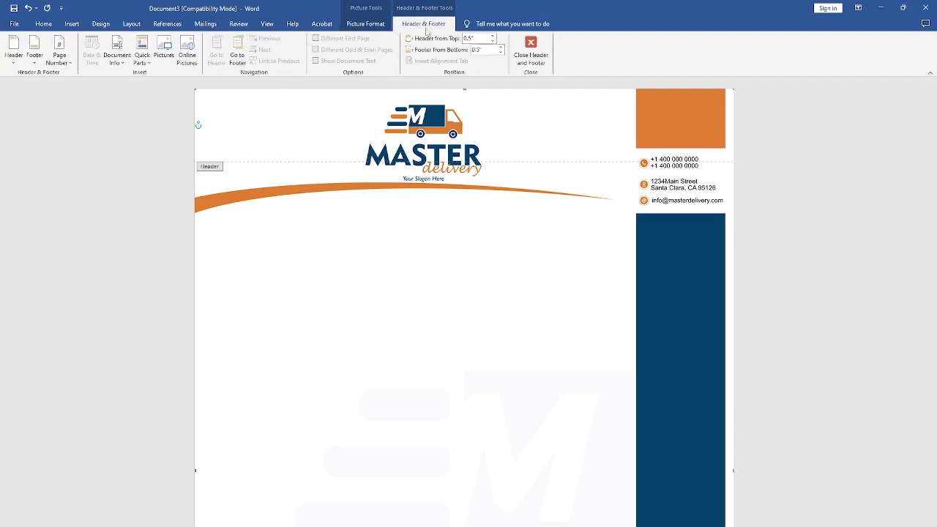
{"action": "double_click", "coordinate": [857, 253]}
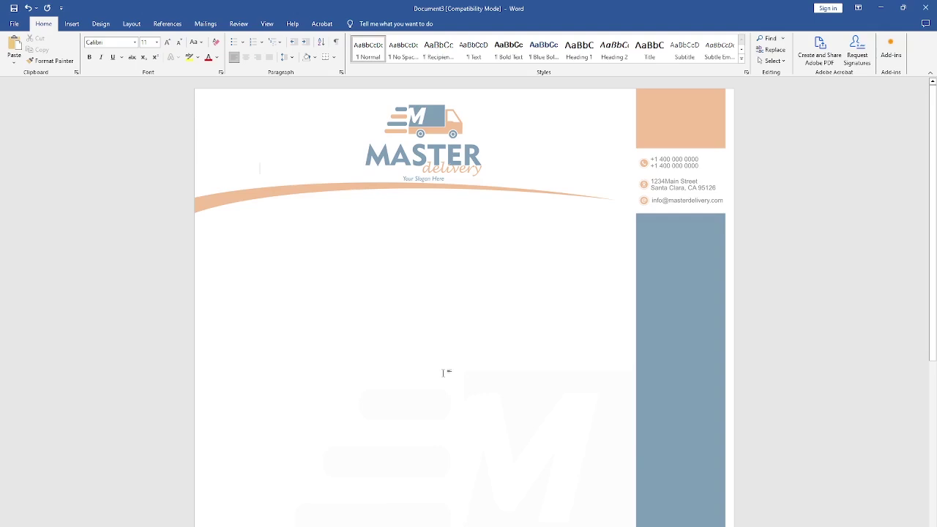
Open the Master Delivery Letter document from the Project folder.
{"action": "mouse_move", "coordinate": [459, 525]}
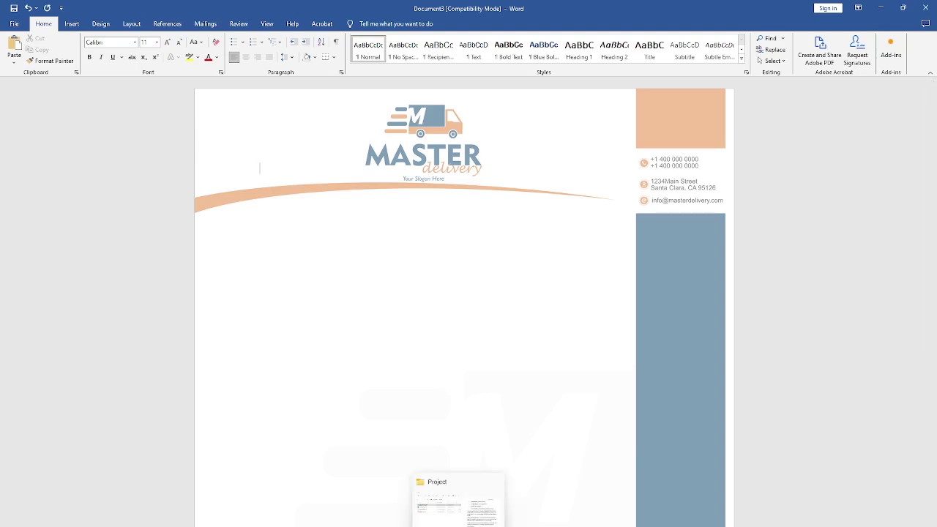
{"action": "left_click", "coordinate": [450, 501]}
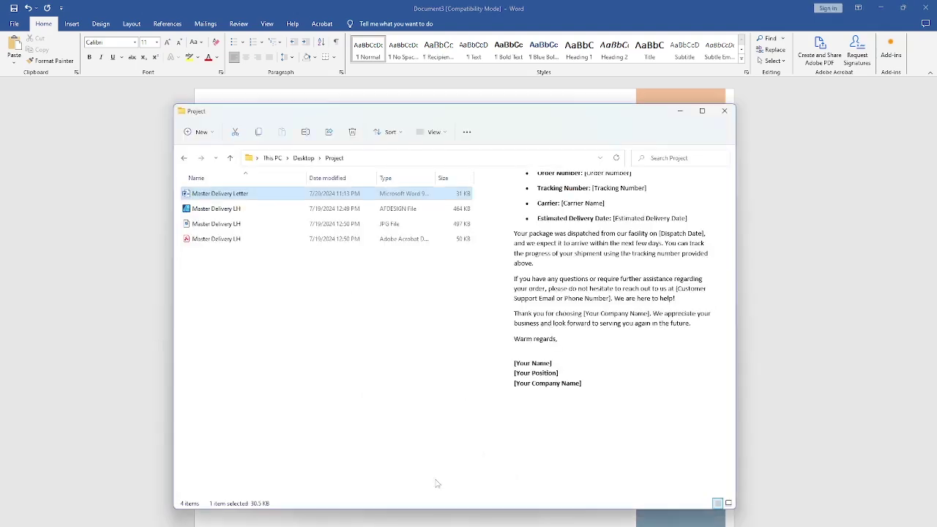
{"action": "double_click", "coordinate": [223, 194]}
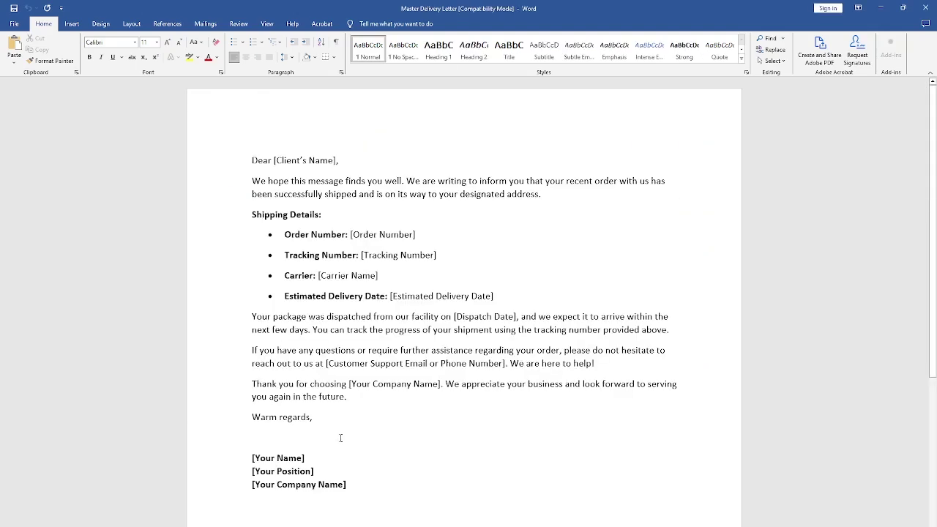
Copy the entire text of the Master Delivery Letter.
{"action": "left_click_drag", "start_coordinate": [351, 476], "coordinate": [250, 215]}
{"action": "left_click", "coordinate": [256, 161]}
{"action": "key", "text": "ctrl+a"}
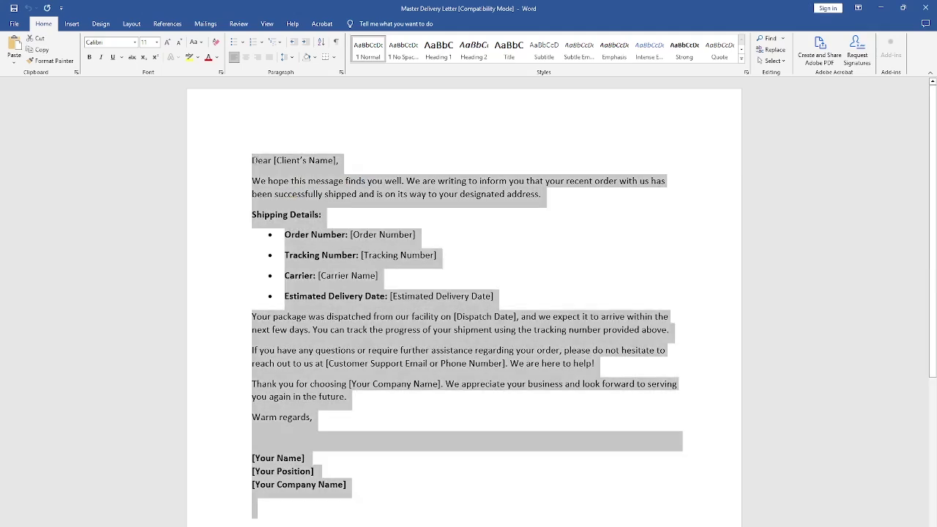
{"action": "right_click", "coordinate": [322, 295]}
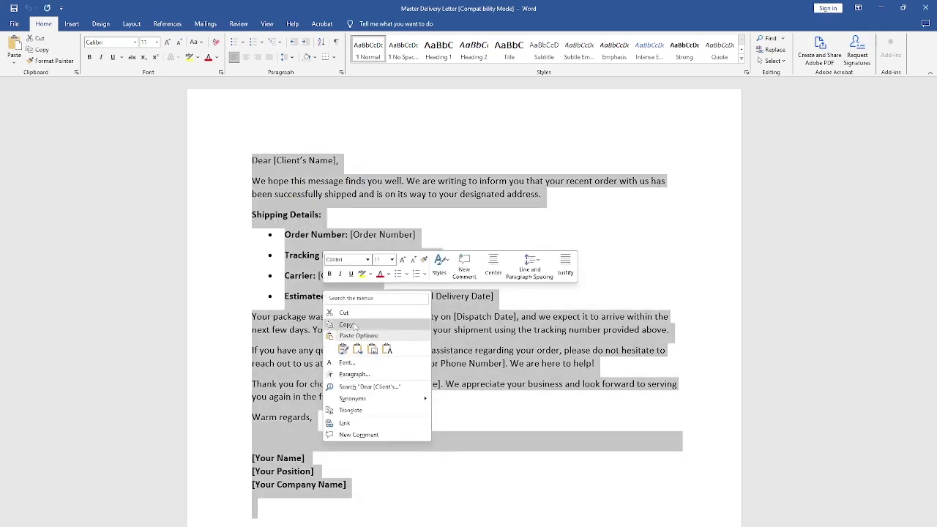
{"action": "left_click", "coordinate": [350, 324]}
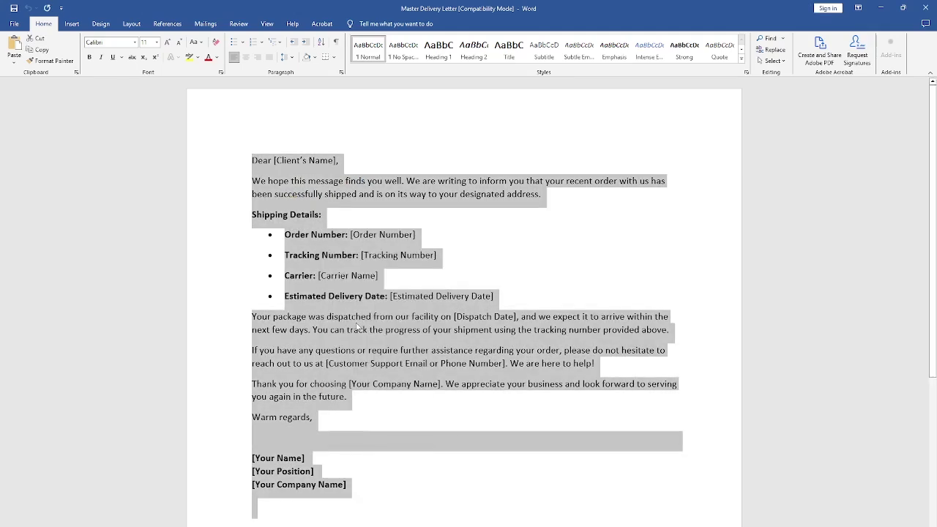
Paste the copied letter into the letterhead document's body using the destination theme.
{"action": "left_click", "coordinate": [881, 9]}
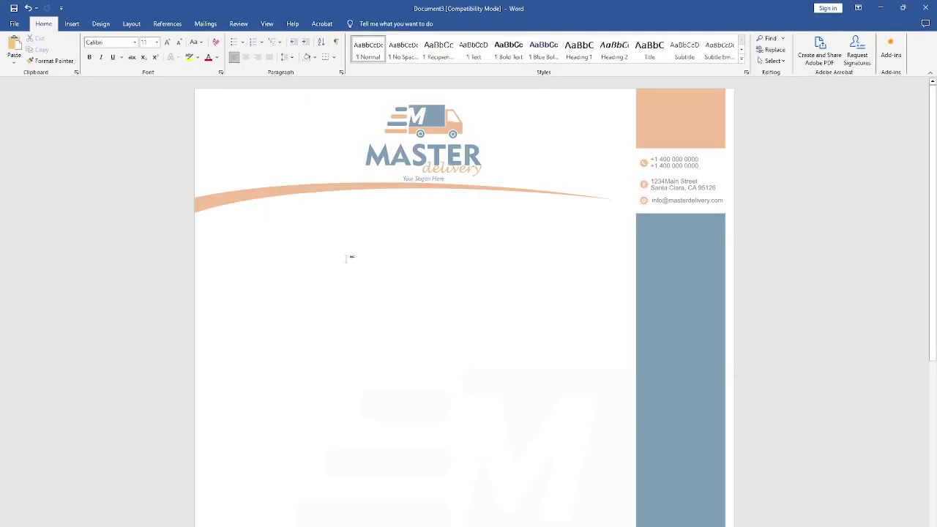
{"action": "right_click", "coordinate": [243, 170]}
{"action": "left_click", "coordinate": [281, 224]}
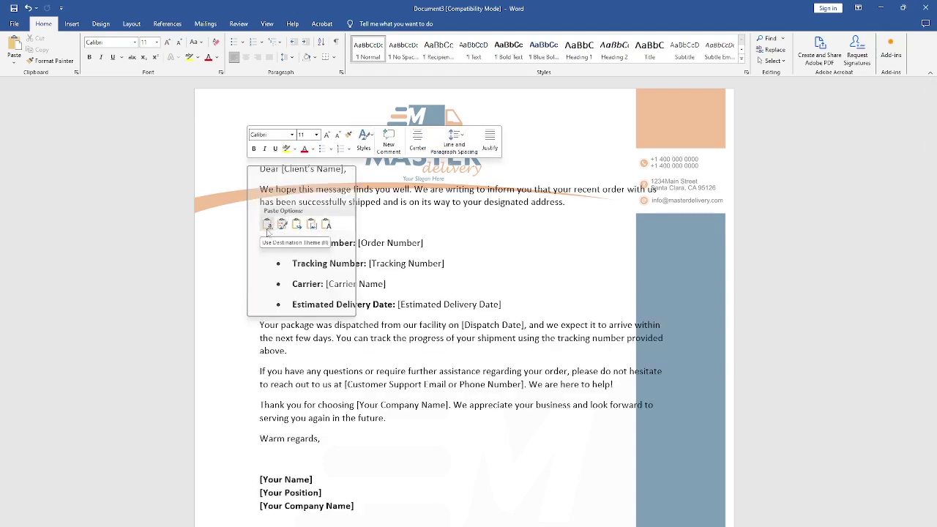
{"action": "left_click", "coordinate": [269, 226]}
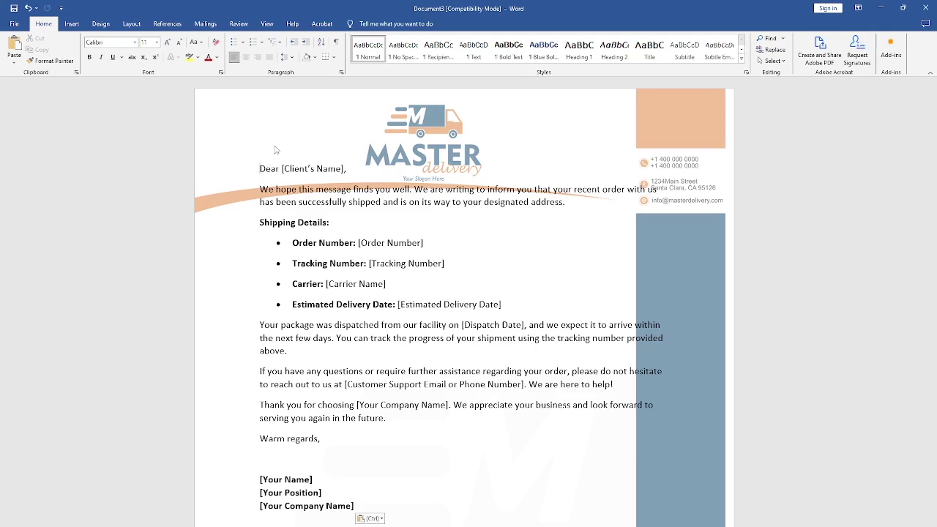
Insert three blank paragraphs above the greeting to move the letter below the logo and orange curve.
{"action": "key", "text": "Return"}
{"action": "key", "text": "Return"}
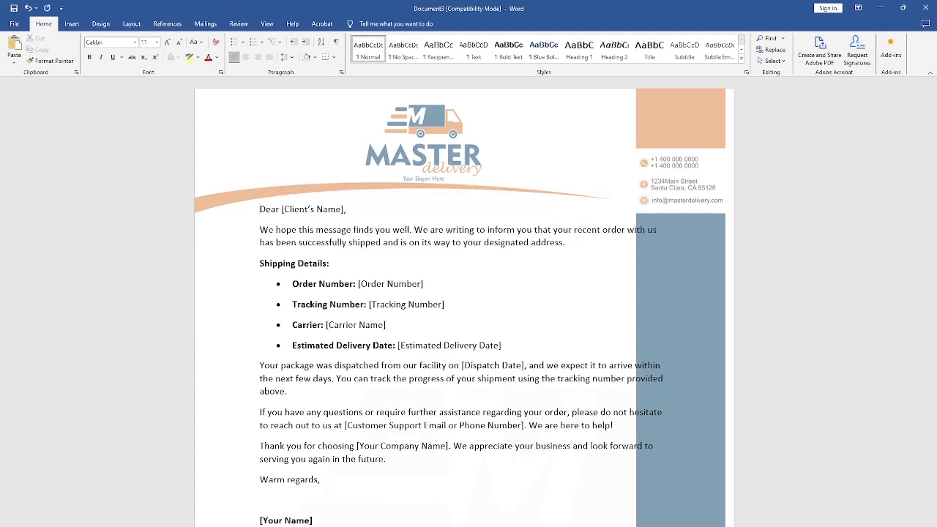
{"action": "key", "text": "Return"}
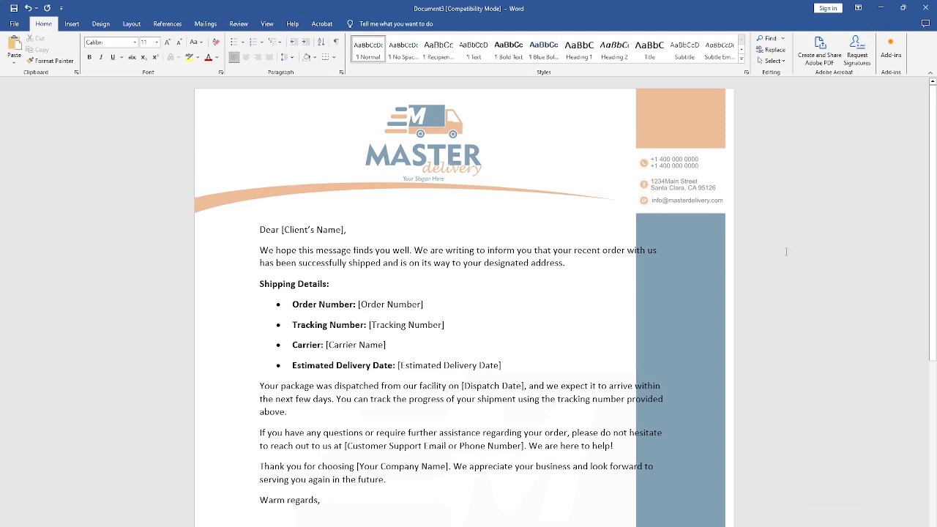
Insert line breaks before "with us" in the opening paragraph and before "within" and "number" in the dispatch paragraph.
{"action": "key", "text": "shift+Return"}
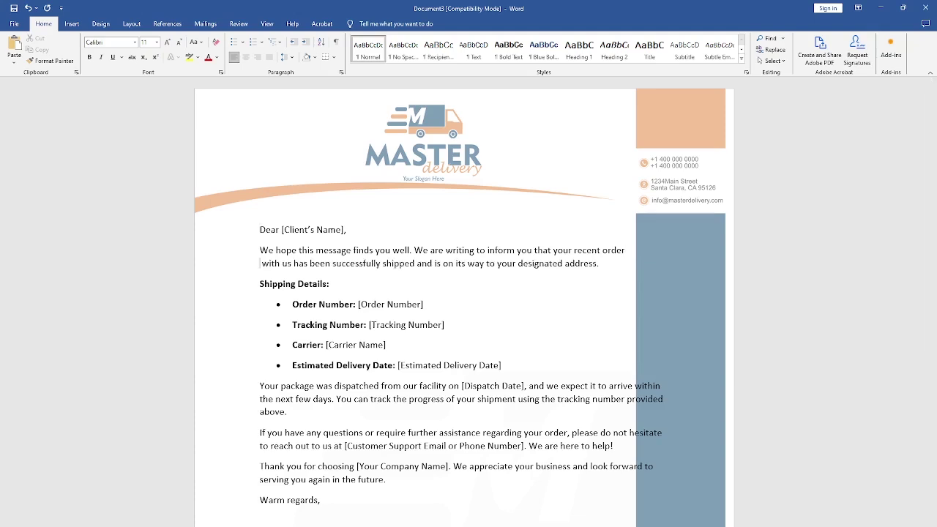
{"action": "left_click", "coordinate": [627, 387]}
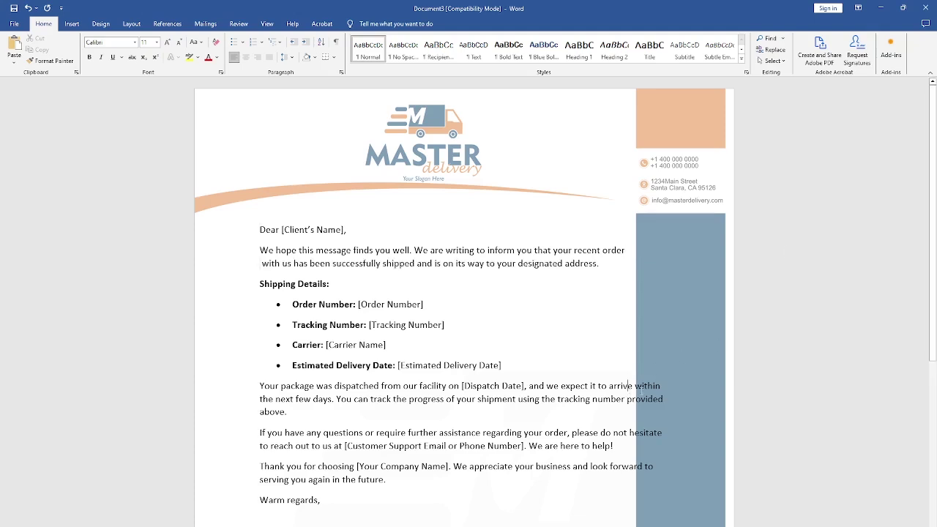
{"action": "key", "text": "shift+Return"}
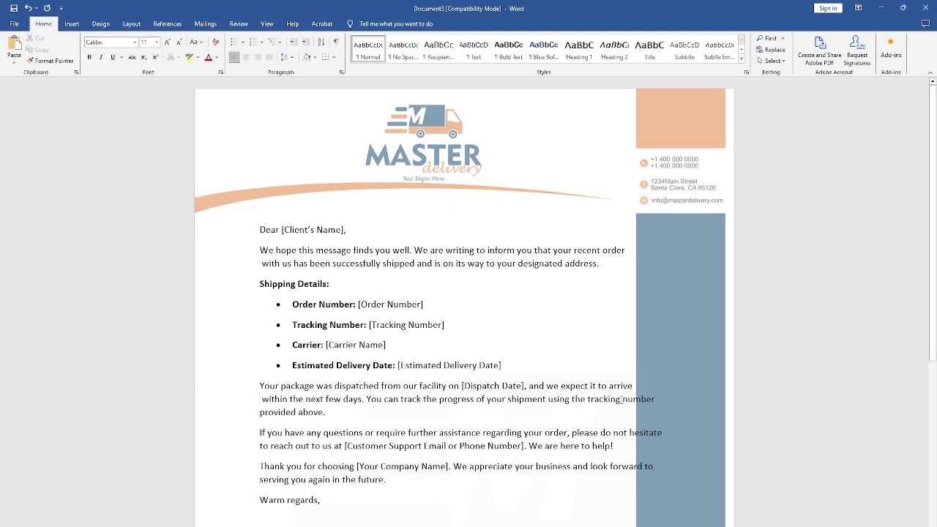
{"action": "left_click", "coordinate": [620, 399]}
{"action": "key", "text": "shift+Return"}
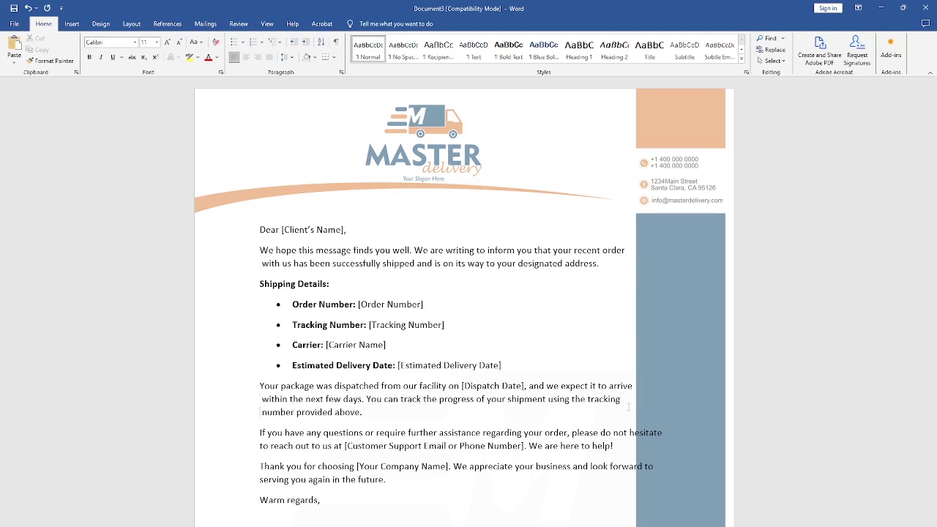
Break the lines before "hesitate" and "help!" in the questions paragraph and before "forward" in the thank-you paragraph.
{"action": "left_click", "coordinate": [625, 433]}
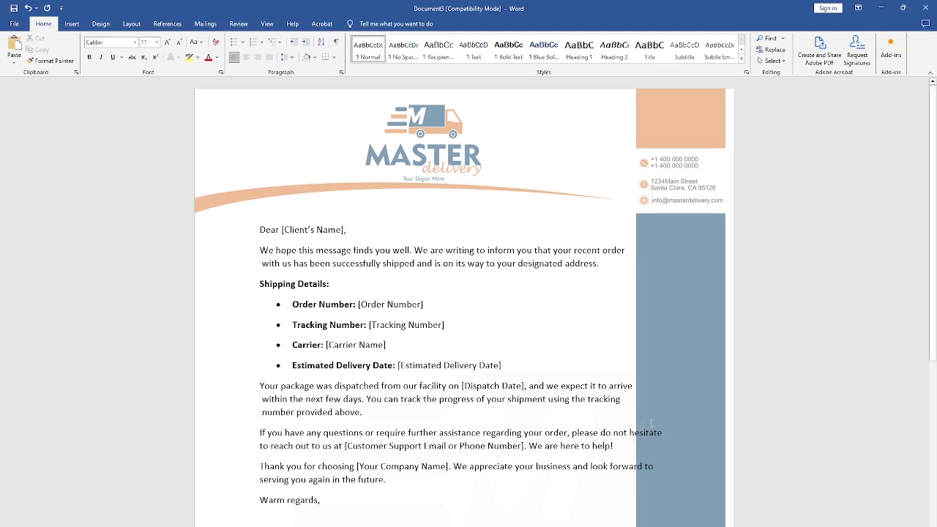
{"action": "key", "text": "shift+Return"}
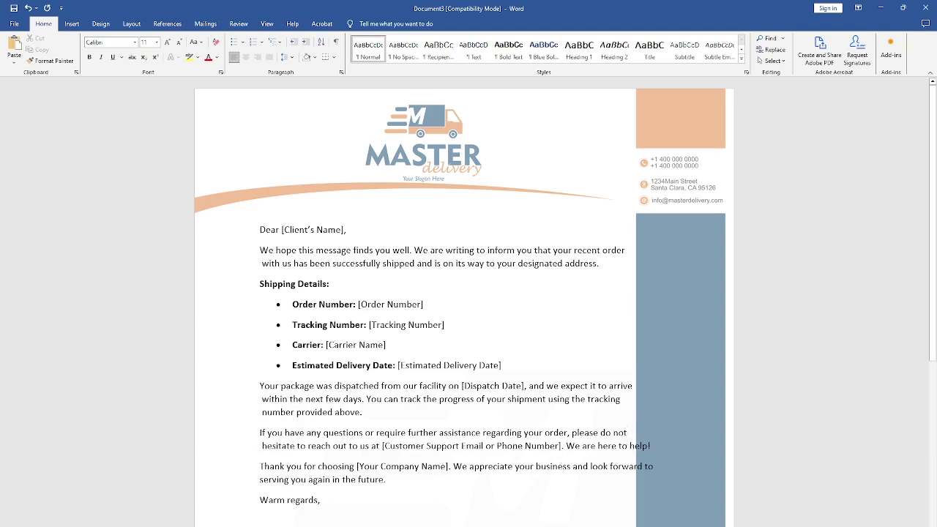
{"action": "key", "text": "shift+Return"}
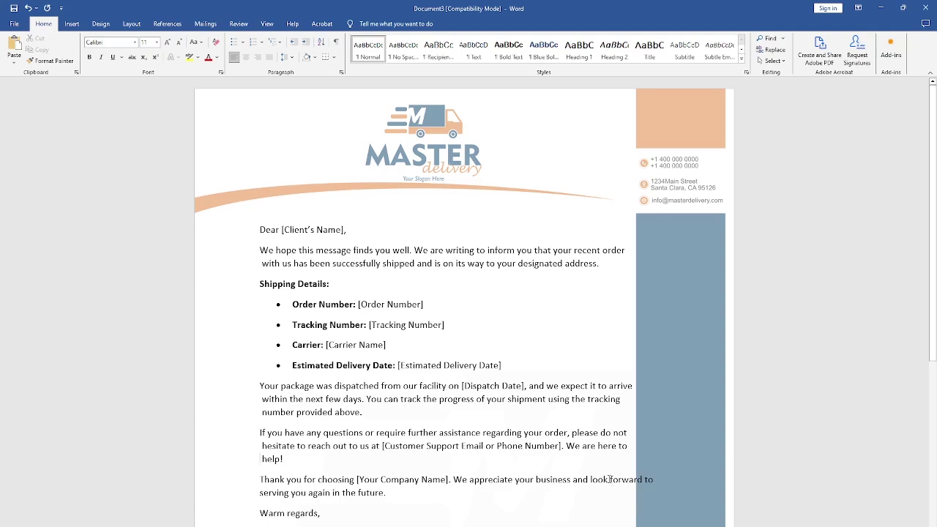
{"action": "left_click", "coordinate": [608, 479]}
{"action": "key", "text": "BackSpace"}
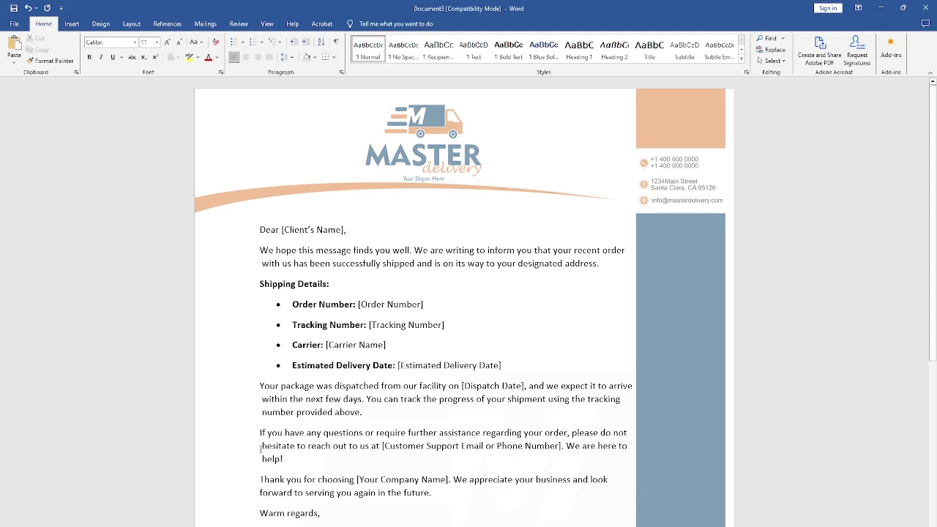
Remove the leading spaces from the lines starting with "hesitate", "help!" and "with us".
{"action": "left_click", "coordinate": [261, 449]}
{"action": "key", "text": "BackSpace"}
{"action": "left_click", "coordinate": [258, 459]}
{"action": "key", "text": "BackSpace"}
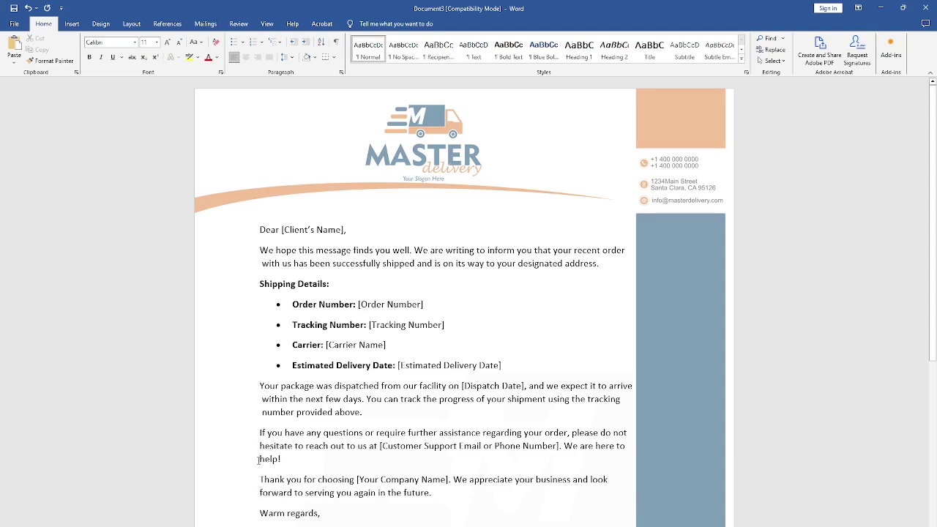
{"action": "left_click", "coordinate": [261, 262]}
{"action": "key", "text": "BackSpace"}
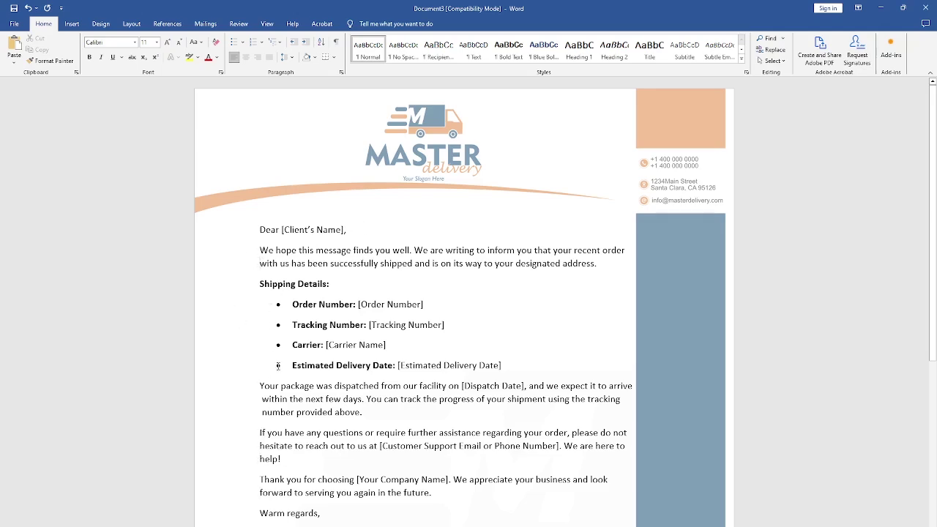
Review both pages, checking the letter text against the side bar and footer and the letterhead design on the second page.
{"action": "scroll", "coordinate": [281, 366], "scroll_direction": "down", "scroll_amount": 5}
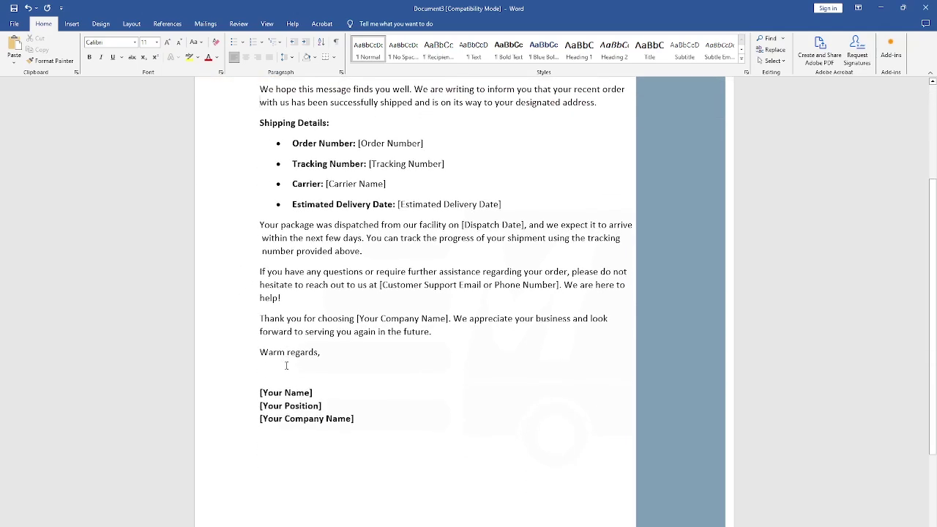
{"action": "scroll", "coordinate": [286, 365], "scroll_direction": "up", "scroll_amount": 5}
{"action": "scroll", "coordinate": [524, 272], "scroll_direction": "down", "scroll_amount": 10}
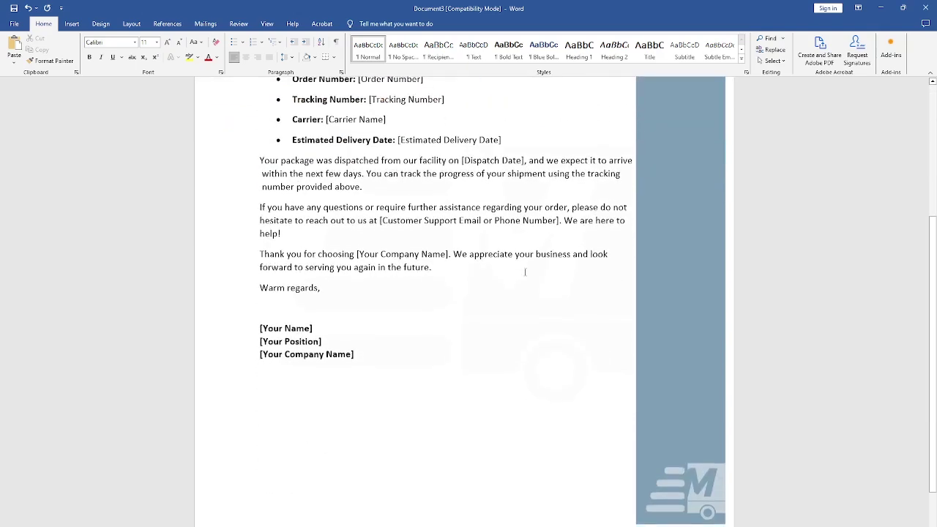
{"action": "scroll", "coordinate": [476, 278], "scroll_direction": "up", "scroll_amount": 9}
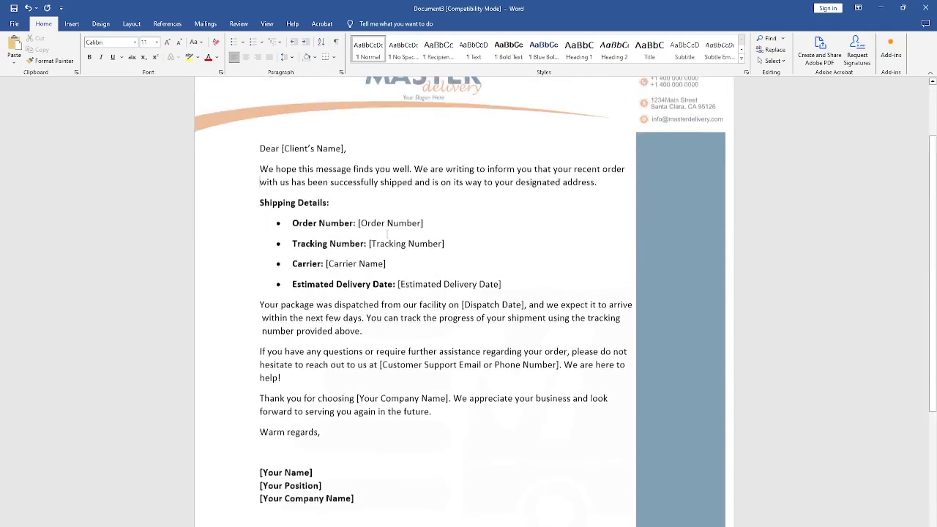
{"action": "left_click", "coordinate": [435, 258]}
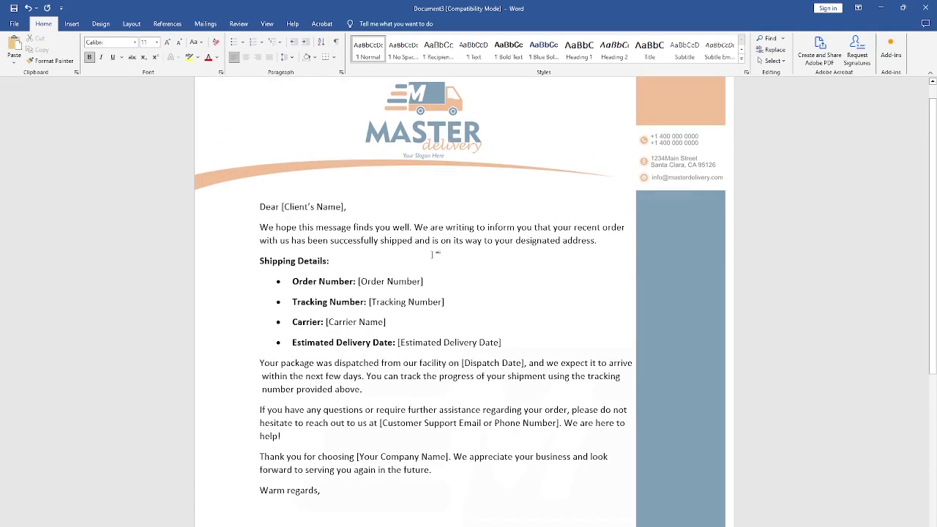
{"action": "scroll", "coordinate": [433, 255], "scroll_direction": "down", "scroll_amount": 9}
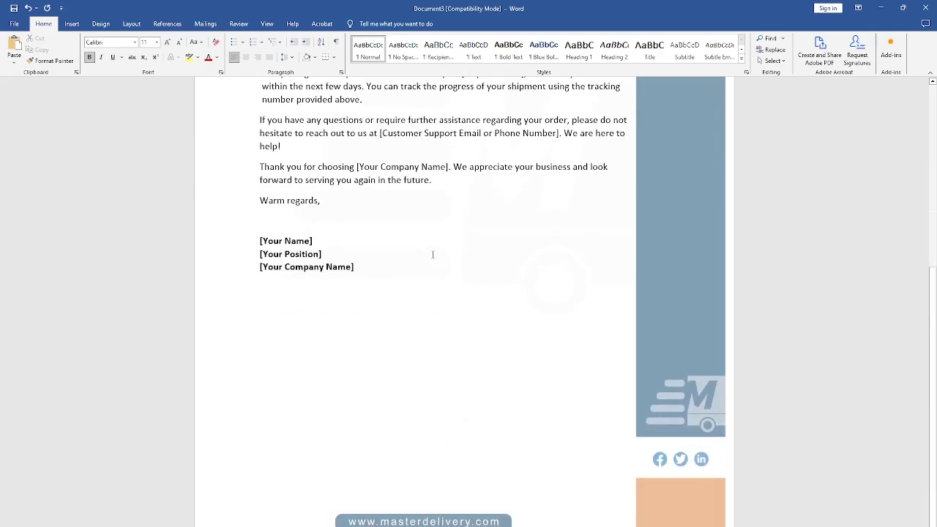
{"action": "scroll", "coordinate": [432, 255], "scroll_direction": "up", "scroll_amount": 10}
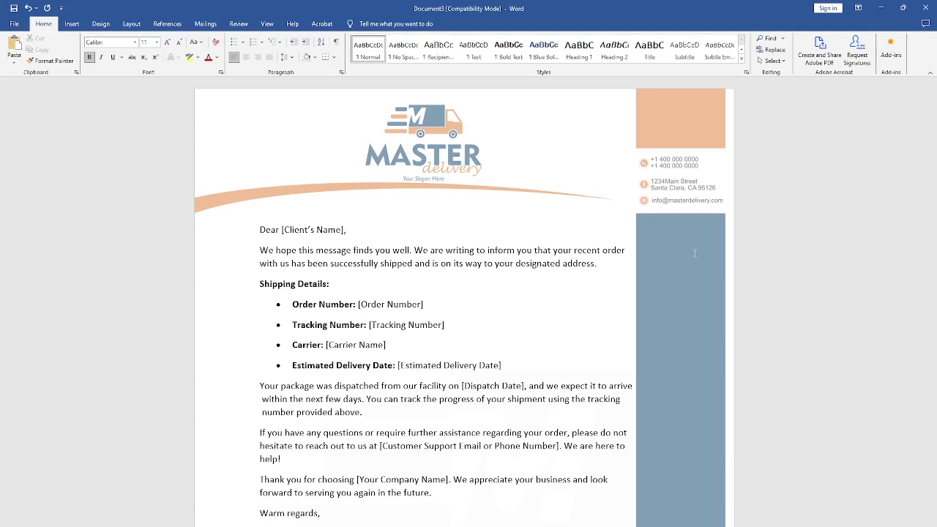
{"action": "scroll", "coordinate": [694, 253], "scroll_direction": "down", "scroll_amount": 8}
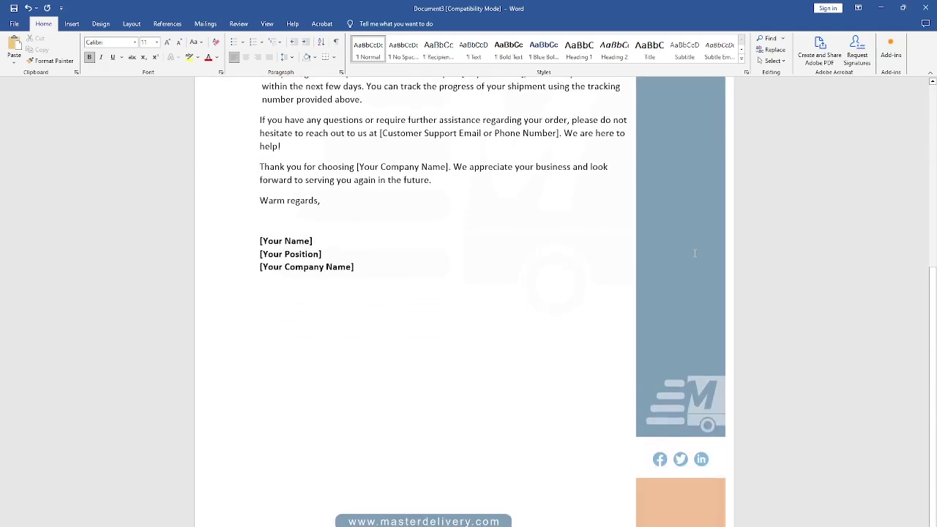
{"action": "scroll", "coordinate": [695, 253], "scroll_direction": "up", "scroll_amount": 3}
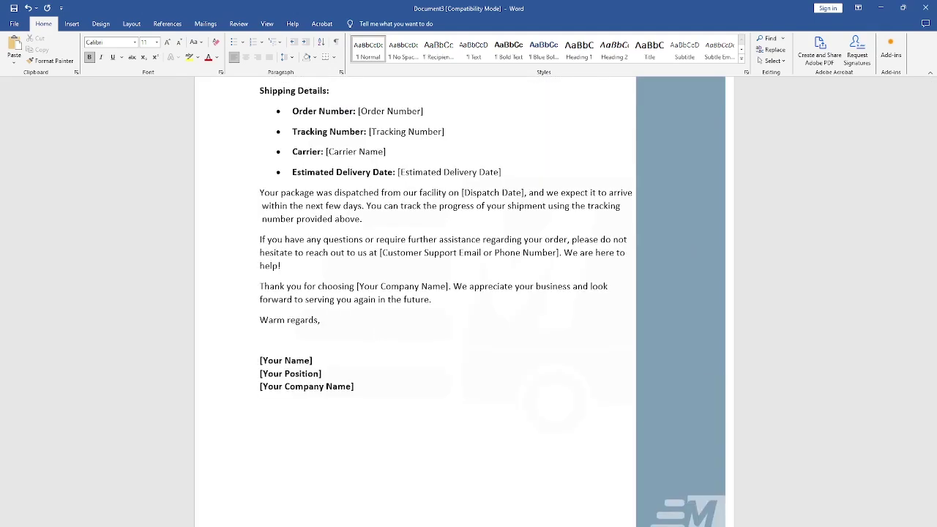
{"action": "scroll", "coordinate": [361, 269], "scroll_direction": "down", "scroll_amount": 3}
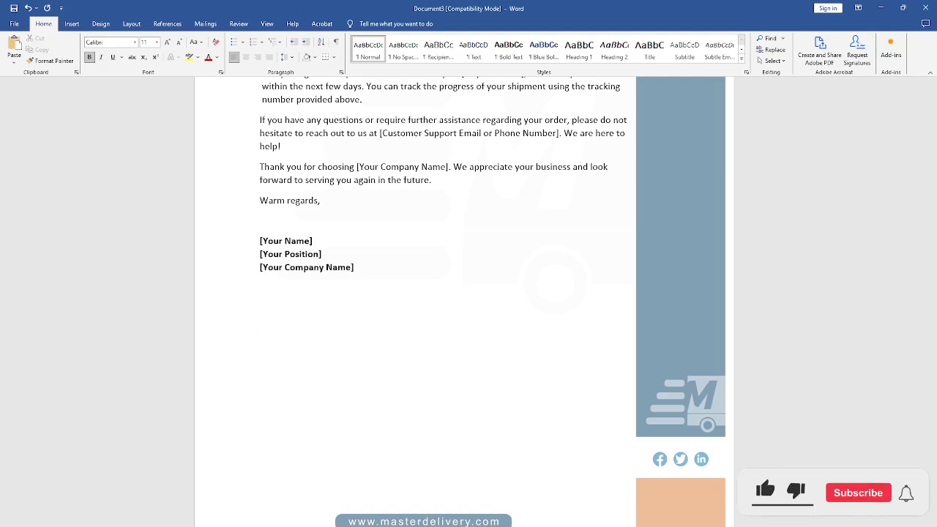
{"action": "scroll", "coordinate": [352, 268], "scroll_direction": "down", "scroll_amount": 3}
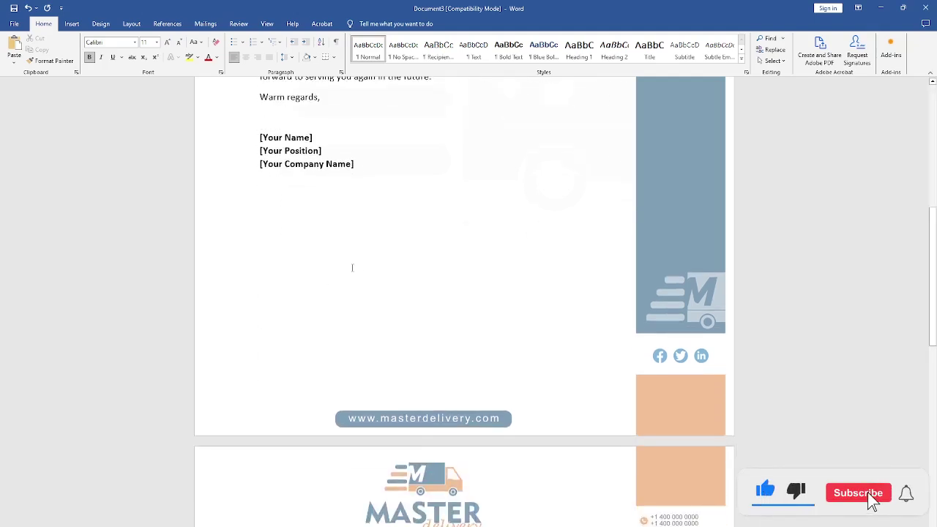
{"action": "scroll", "coordinate": [352, 268], "scroll_direction": "down", "scroll_amount": 6}
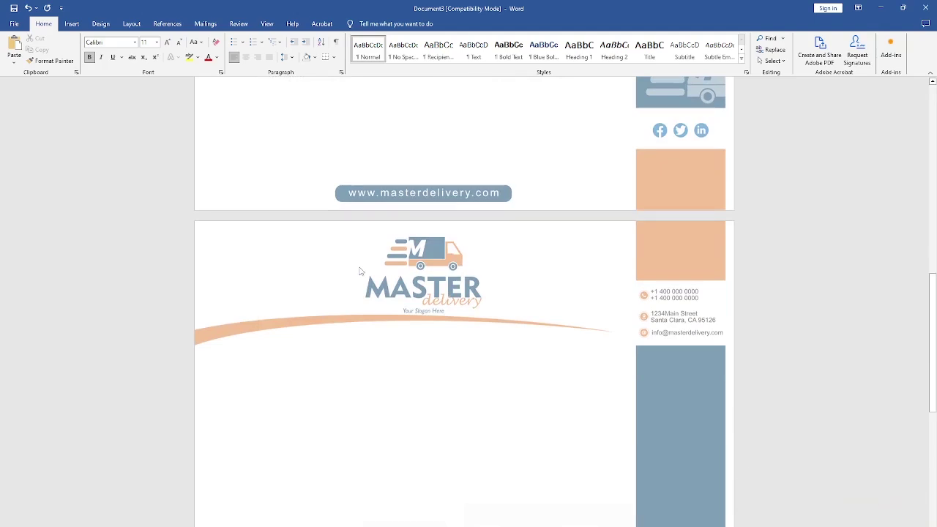
{"action": "scroll", "coordinate": [363, 269], "scroll_direction": "down", "scroll_amount": 8}
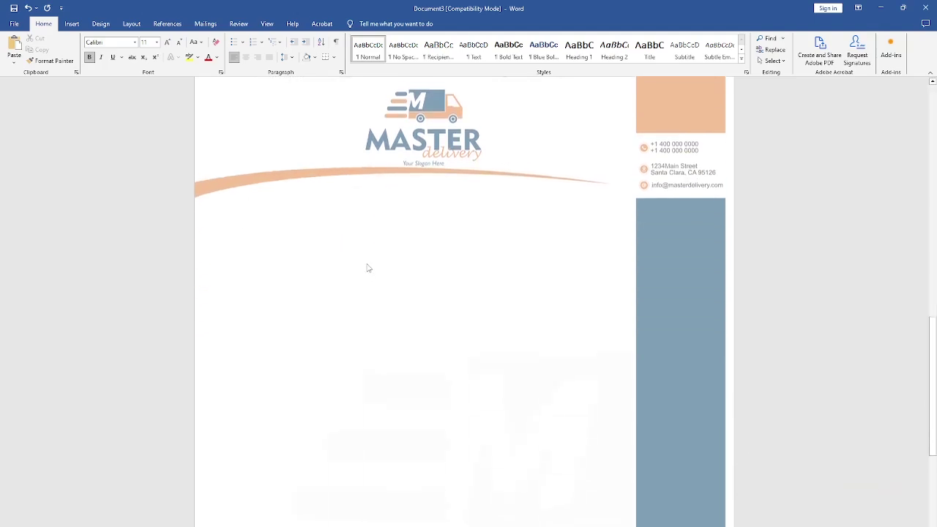
{"action": "scroll", "coordinate": [368, 268], "scroll_direction": "up", "scroll_amount": 12}
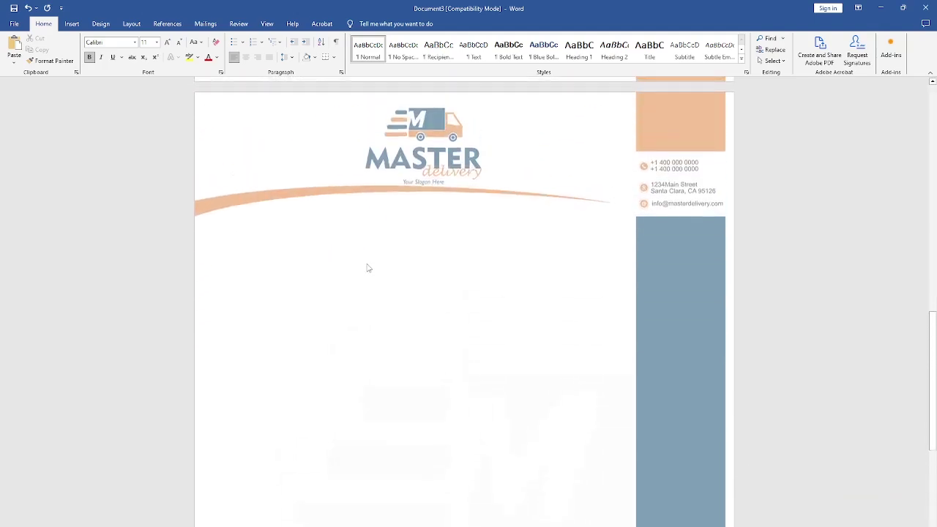
{"action": "scroll", "coordinate": [367, 264], "scroll_direction": "down", "scroll_amount": 4}
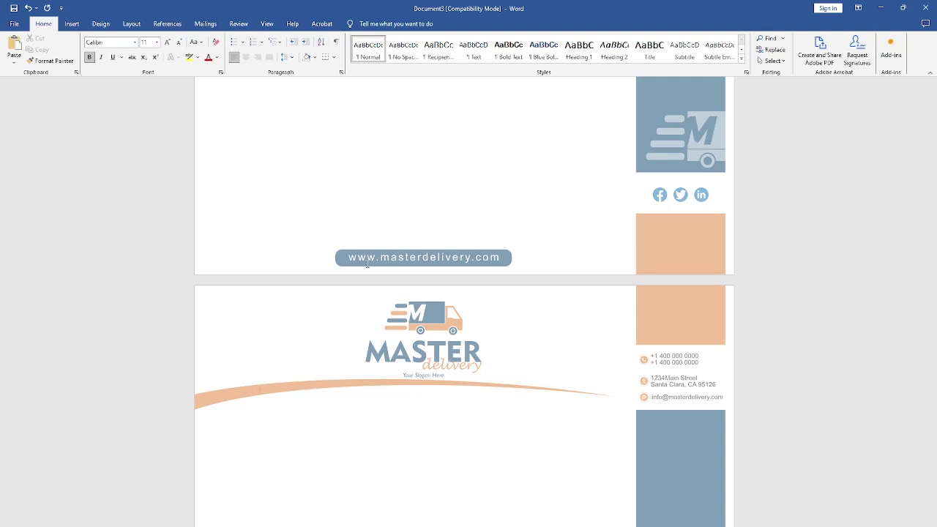
{"action": "scroll", "coordinate": [368, 264], "scroll_direction": "up", "scroll_amount": 15}
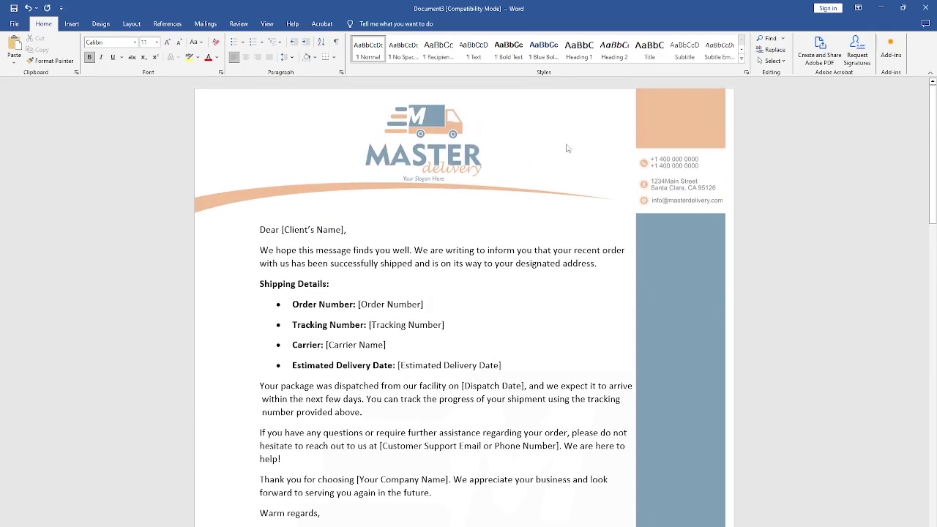
Open the first page's header for editing.
{"action": "left_click", "coordinate": [573, 102]}
{"action": "double_click", "coordinate": [560, 108]}
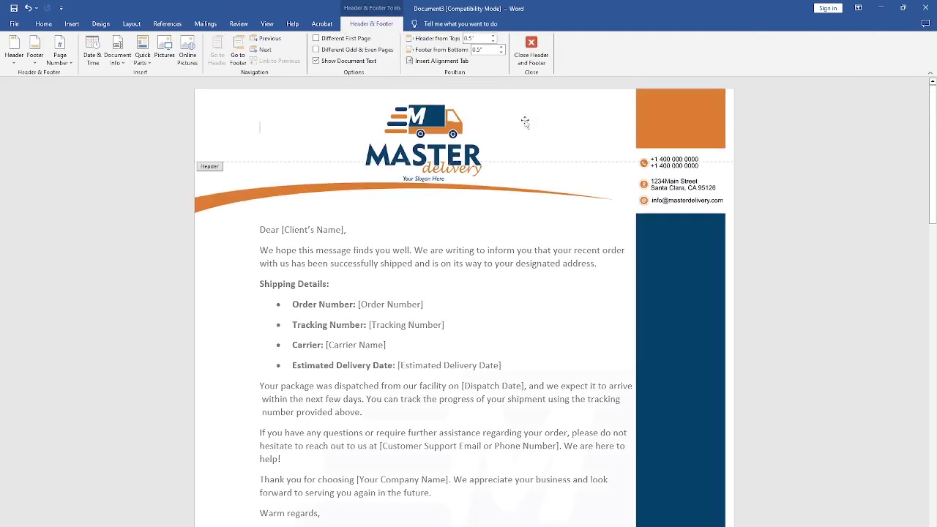
Try the Different First Page option, compare the headers on both pages, and turn the option back off.
{"action": "left_click", "coordinate": [316, 38]}
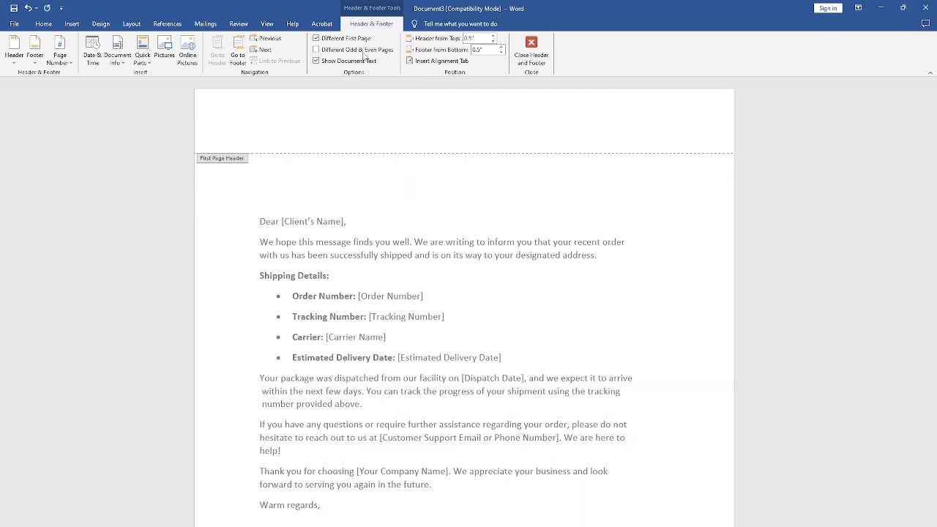
{"action": "scroll", "coordinate": [410, 354], "scroll_direction": "down", "scroll_amount": 10}
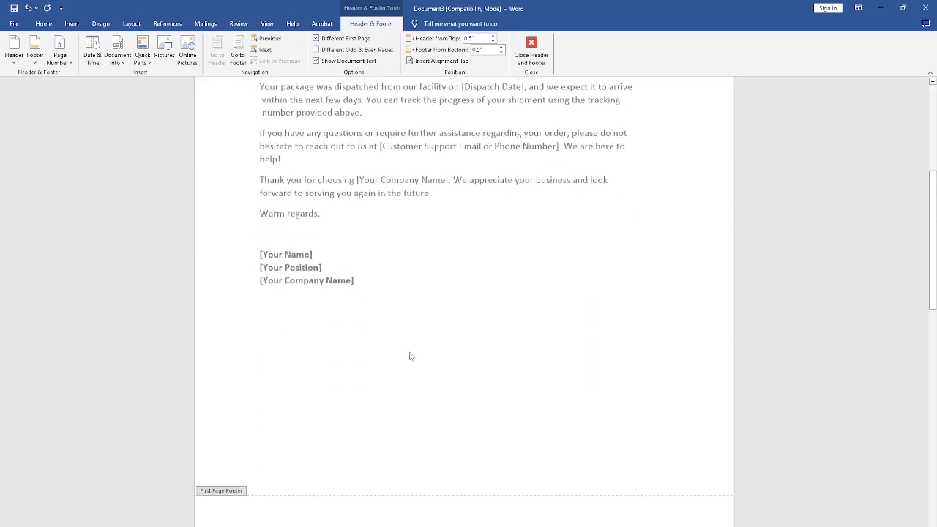
{"action": "scroll", "coordinate": [410, 353], "scroll_direction": "down", "scroll_amount": 1}
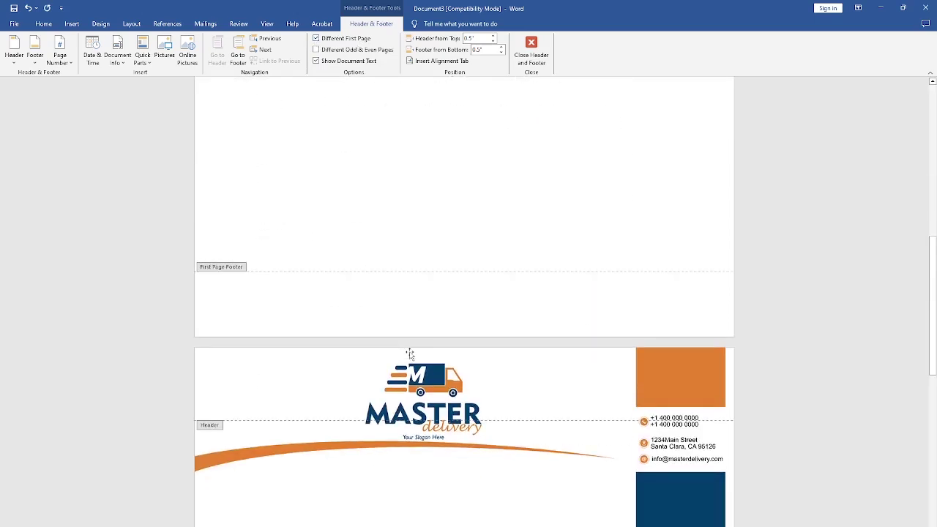
{"action": "scroll", "coordinate": [410, 353], "scroll_direction": "down", "scroll_amount": 3}
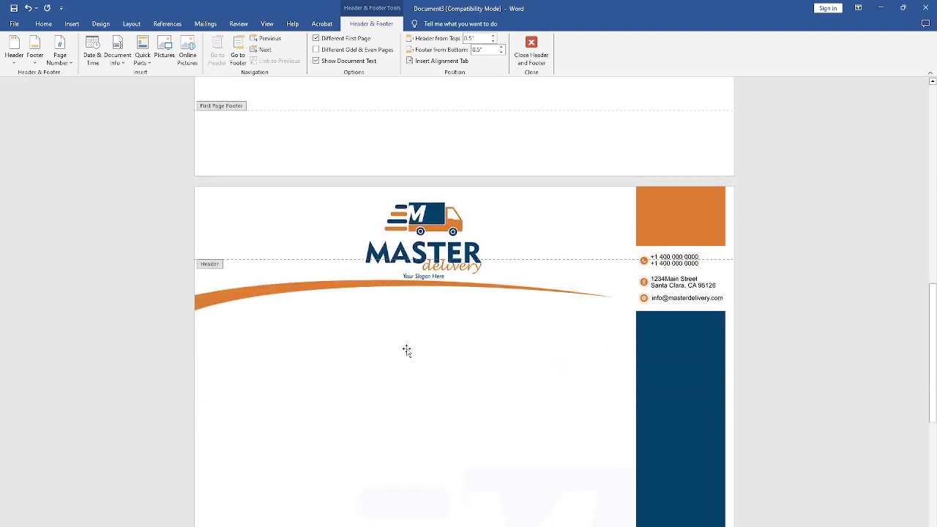
{"action": "scroll", "coordinate": [406, 351], "scroll_direction": "up", "scroll_amount": 6}
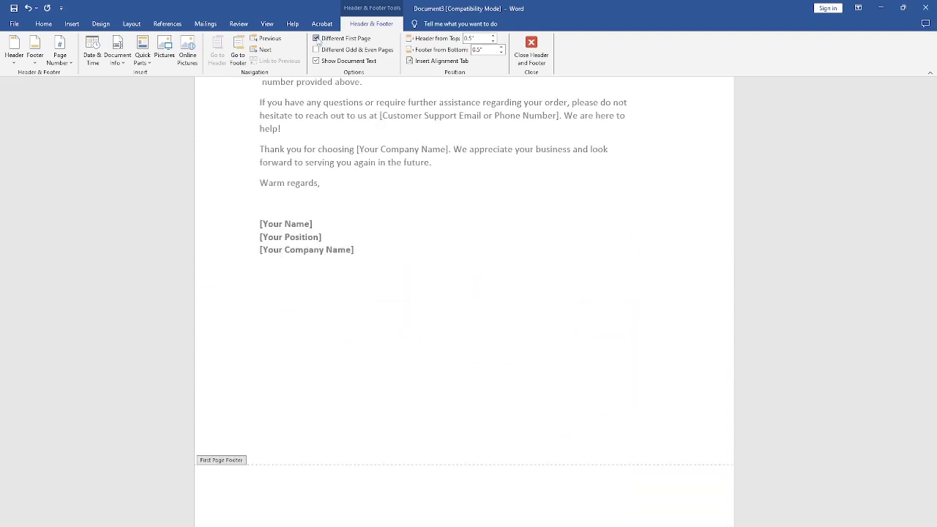
{"action": "left_click", "coordinate": [316, 38]}
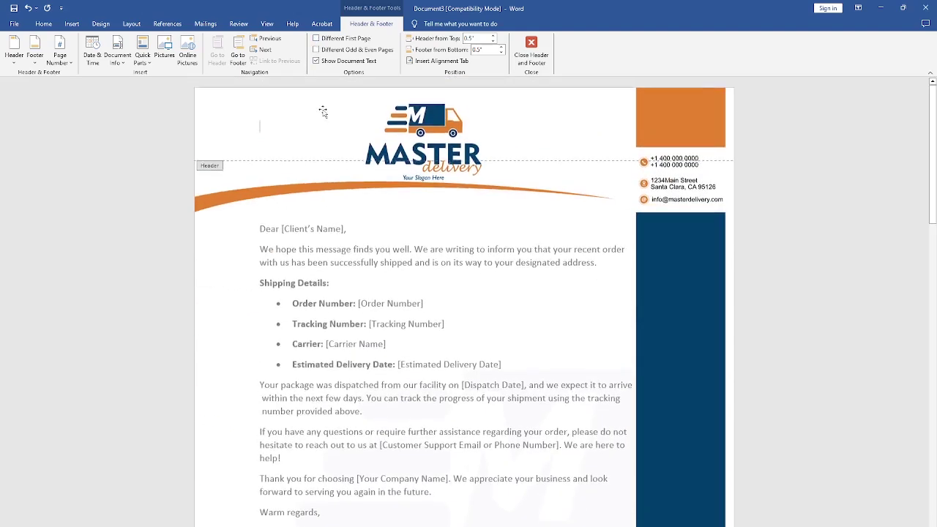
Turn on Different Odd & Even Pages for the headers and check the second page's header.
{"action": "left_click", "coordinate": [315, 49]}
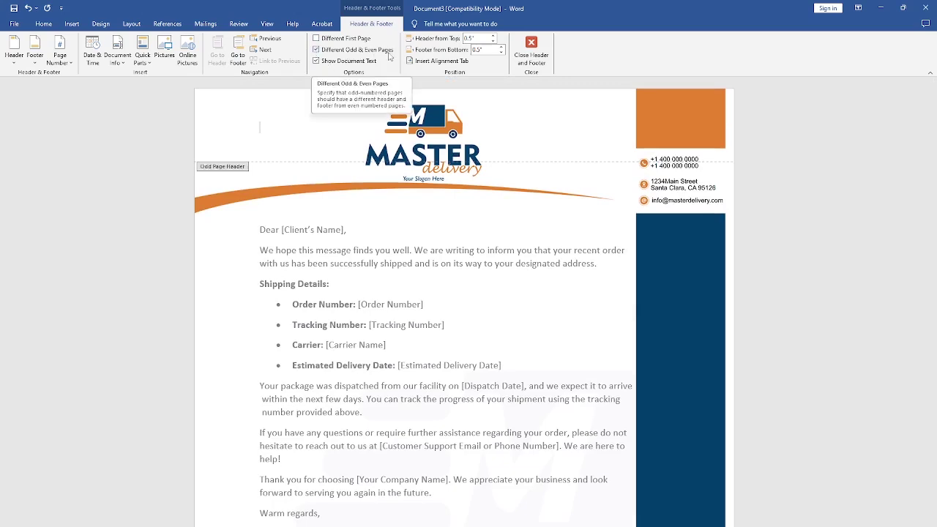
{"action": "scroll", "coordinate": [448, 280], "scroll_direction": "down", "scroll_amount": 7}
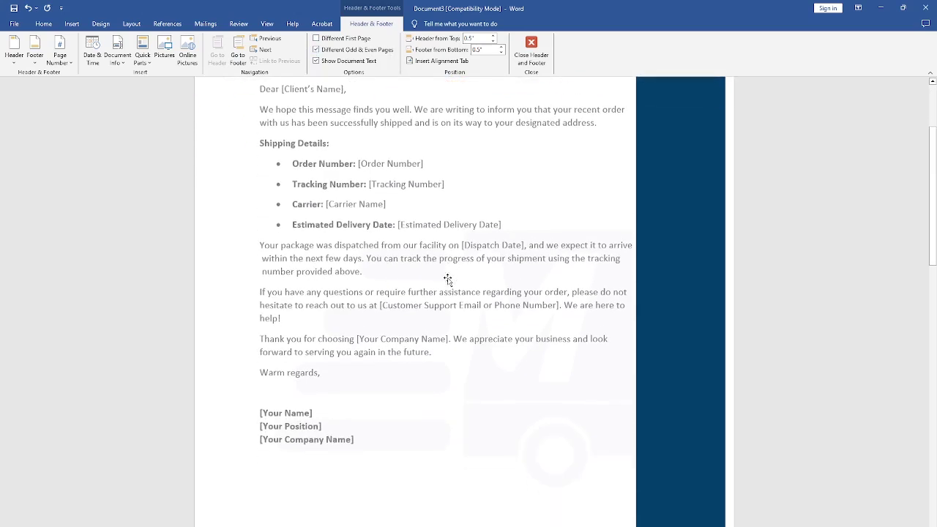
{"action": "scroll", "coordinate": [447, 281], "scroll_direction": "down", "scroll_amount": 10}
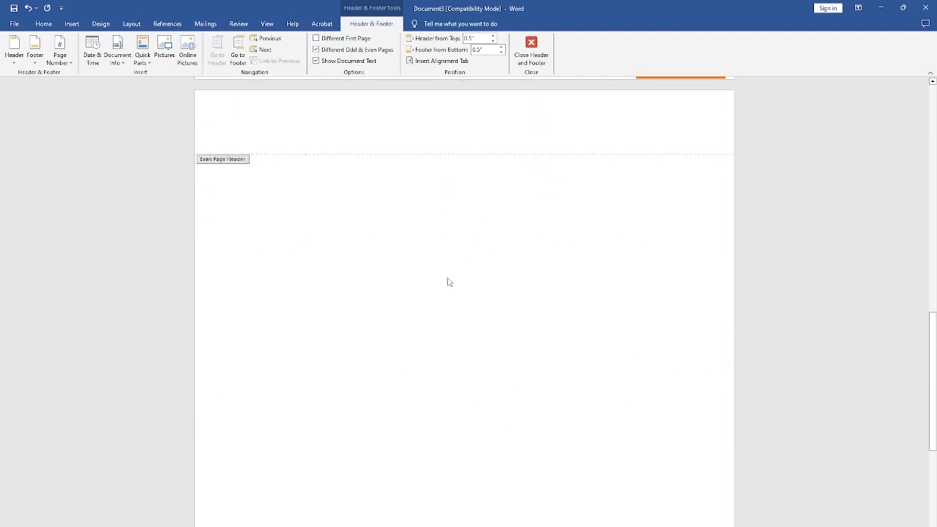
Close the header and footer and add blank lines on the second page until the document runs onto a third page.
{"action": "left_click", "coordinate": [532, 45]}
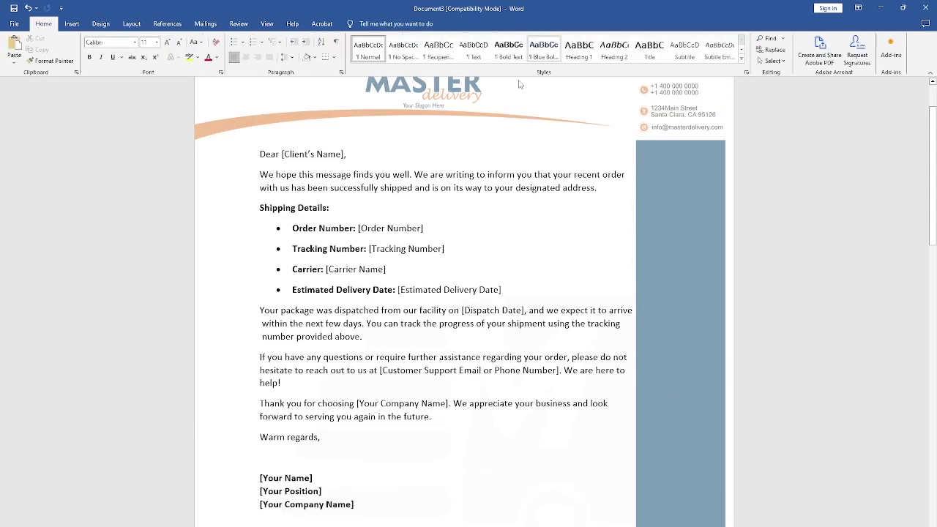
{"action": "scroll", "coordinate": [472, 341], "scroll_direction": "down", "scroll_amount": 3}
{"action": "left_click", "coordinate": [472, 340]}
{"action": "scroll", "coordinate": [476, 344], "scroll_direction": "down", "scroll_amount": 6}
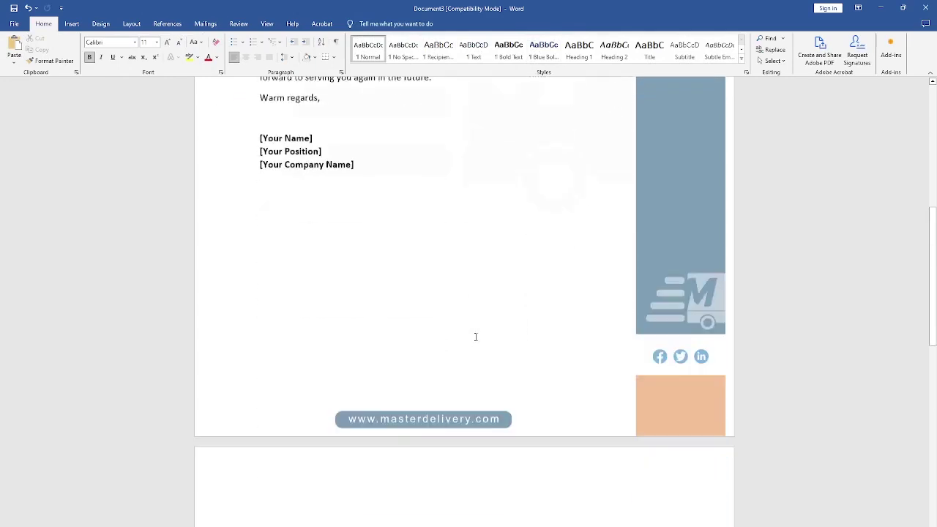
{"action": "left_click", "coordinate": [479, 350]}
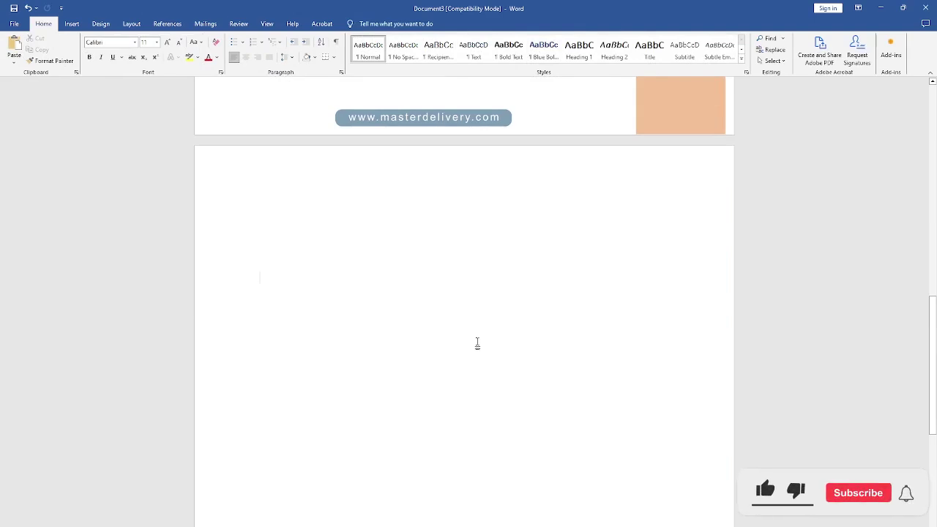
{"action": "key", "text": "Return"}
{"action": "key", "text": "Return"}
{"action": "key", "text": "Return"}
{"action": "key", "text": "Return"}
{"action": "key", "text": "Return"}
{"action": "key", "text": "Return"}
{"action": "key", "text": "Return"}
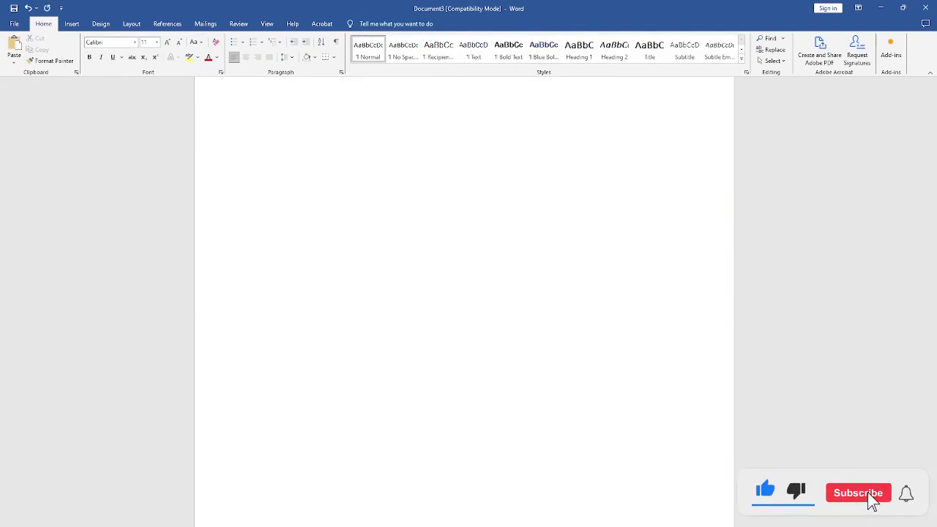
Compare the letterhead design across the first, second and third pages.
{"action": "scroll", "coordinate": [464, 293], "scroll_direction": "down", "scroll_amount": 2}
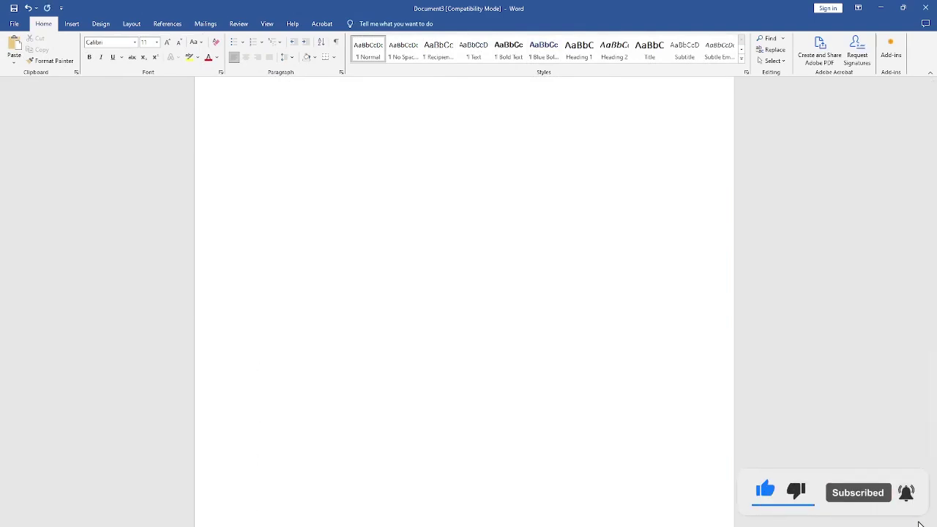
{"action": "scroll", "coordinate": [464, 293], "scroll_direction": "down", "scroll_amount": 3}
{"action": "scroll", "coordinate": [488, 329], "scroll_direction": "down", "scroll_amount": 5}
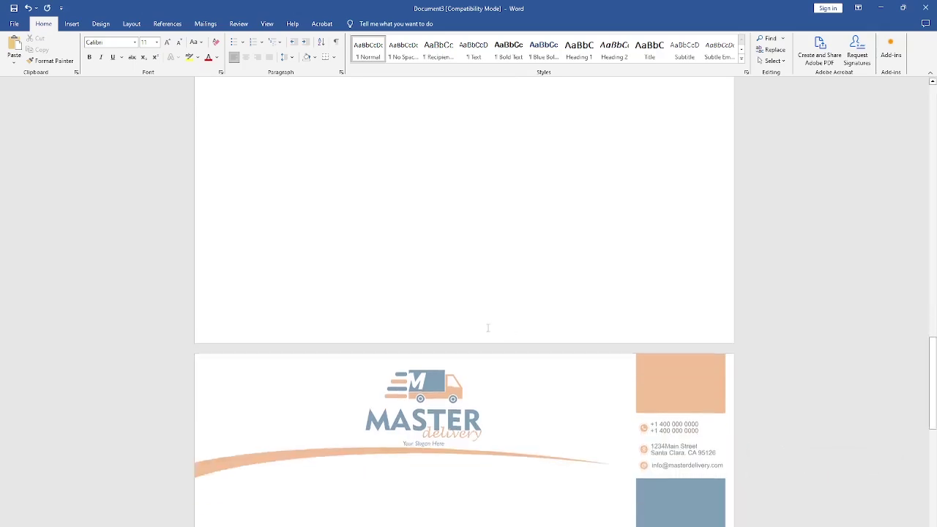
{"action": "scroll", "coordinate": [488, 328], "scroll_direction": "down", "scroll_amount": 15}
{"action": "scroll", "coordinate": [489, 324], "scroll_direction": "up", "scroll_amount": 4}
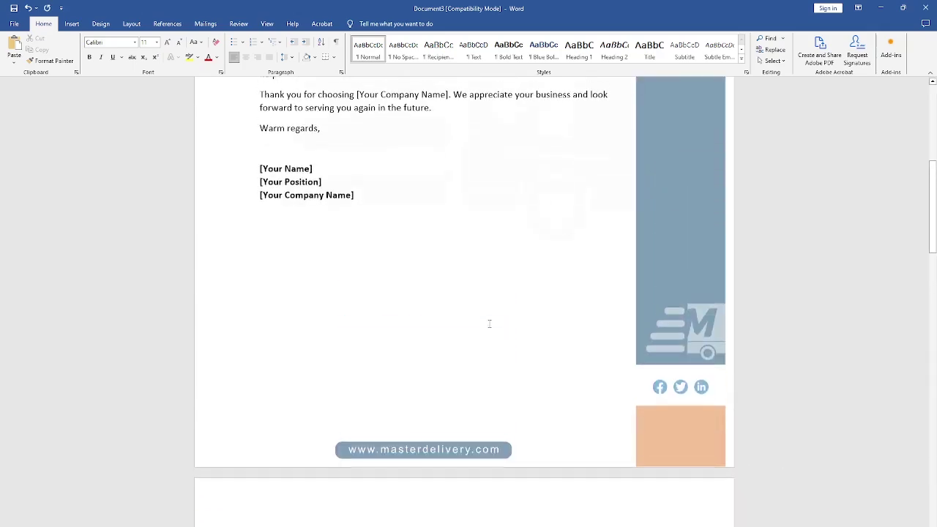
{"action": "scroll", "coordinate": [488, 323], "scroll_direction": "up", "scroll_amount": 5}
{"action": "scroll", "coordinate": [489, 324], "scroll_direction": "up", "scroll_amount": 3}
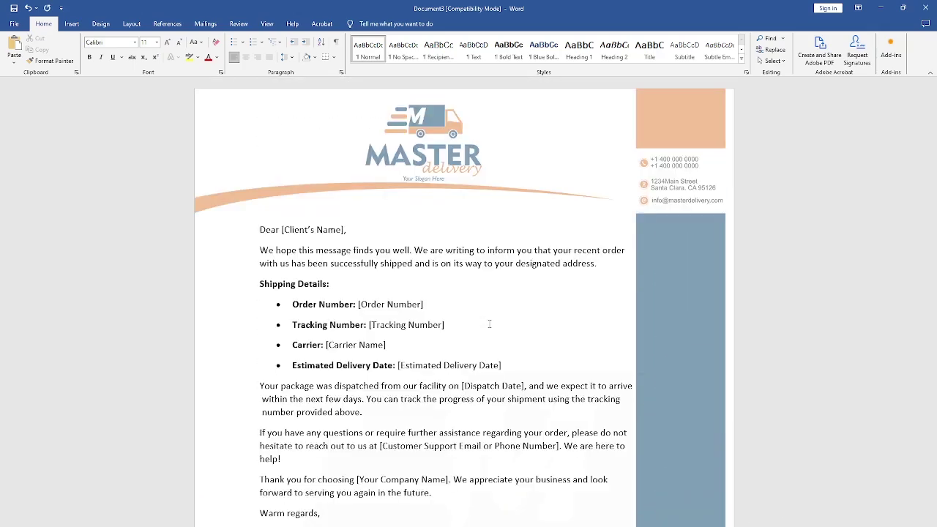
{"action": "scroll", "coordinate": [491, 333], "scroll_direction": "down", "scroll_amount": 10}
{"action": "scroll", "coordinate": [494, 337], "scroll_direction": "down", "scroll_amount": 5}
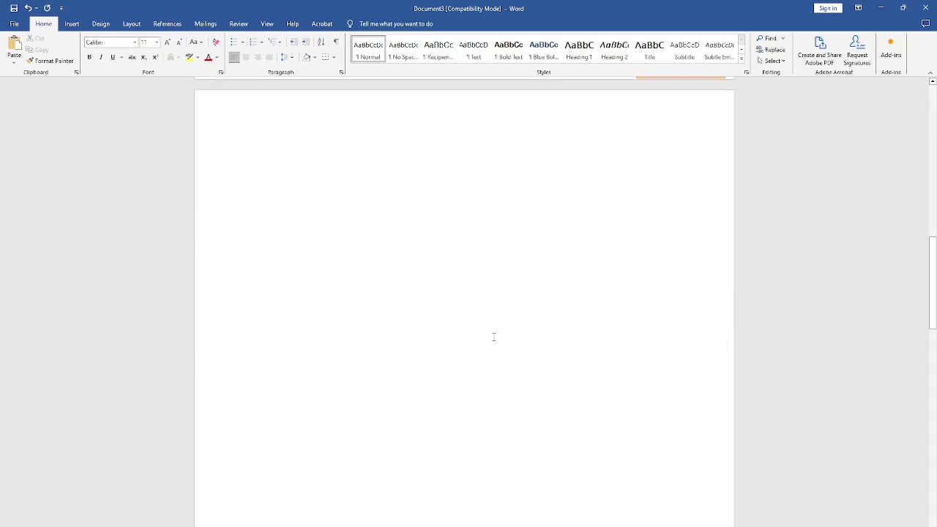
{"action": "scroll", "coordinate": [495, 336], "scroll_direction": "down", "scroll_amount": 5}
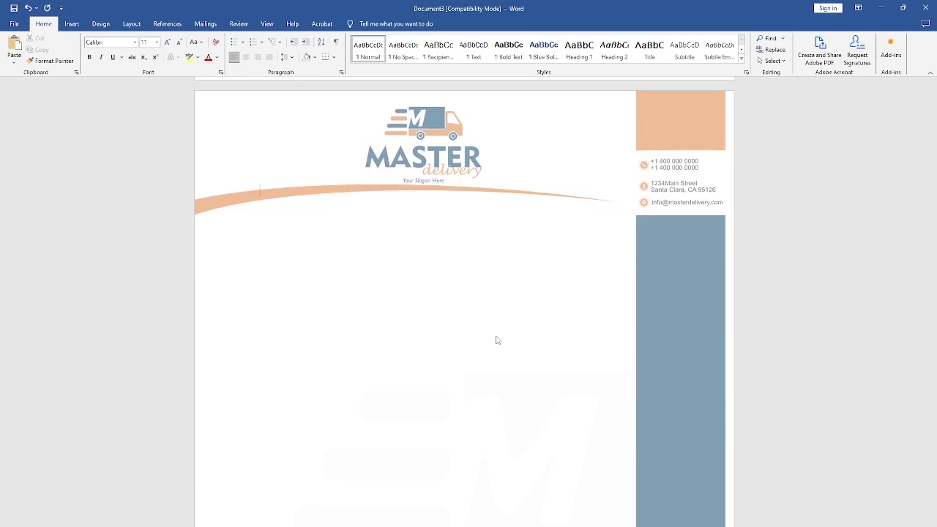
{"action": "scroll", "coordinate": [495, 339], "scroll_direction": "up", "scroll_amount": 10}
{"action": "scroll", "coordinate": [486, 323], "scroll_direction": "up", "scroll_amount": 5}
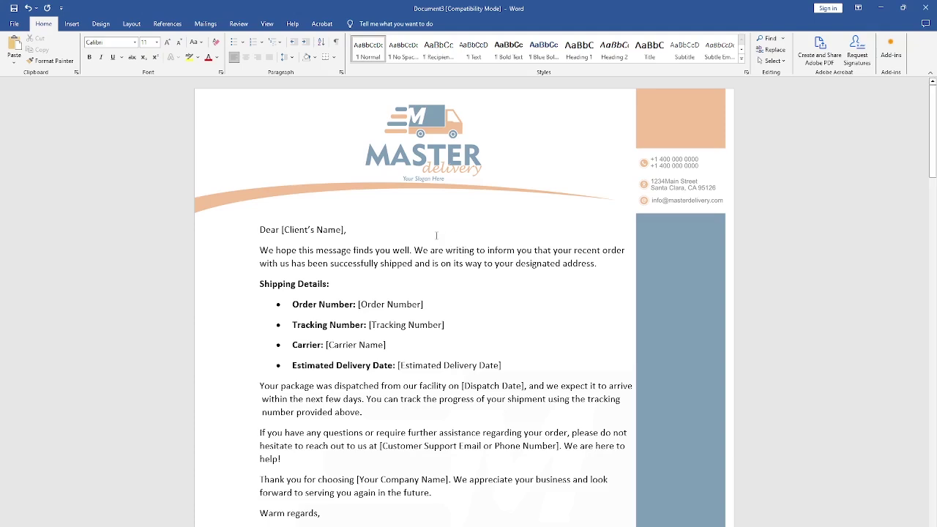
Bring up the Save As dialog for the letterhead document and set the file type to Word Template.
{"action": "left_click", "coordinate": [8, 27]}
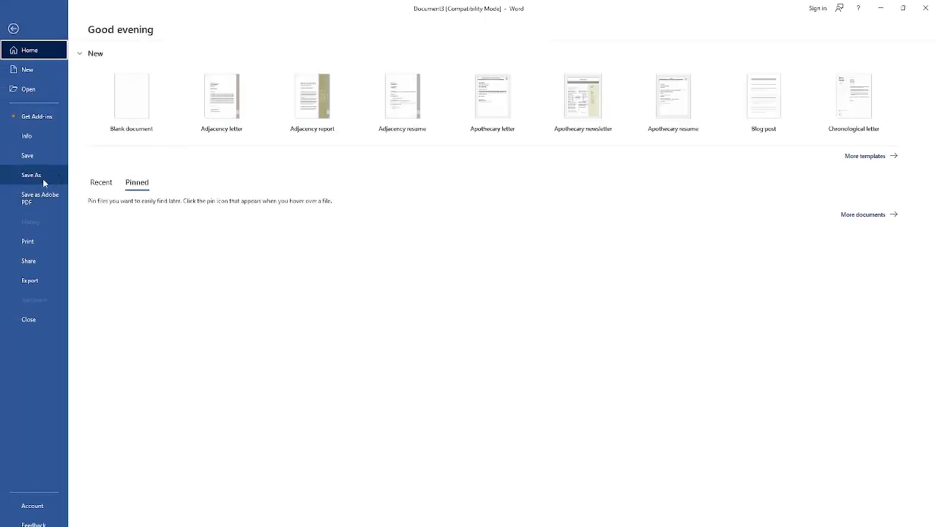
{"action": "left_click", "coordinate": [42, 177]}
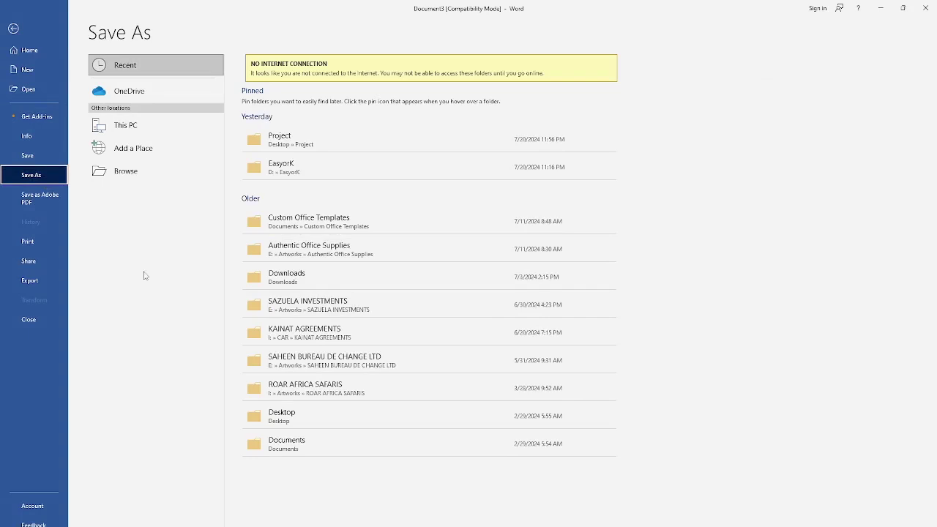
{"action": "left_click", "coordinate": [116, 177]}
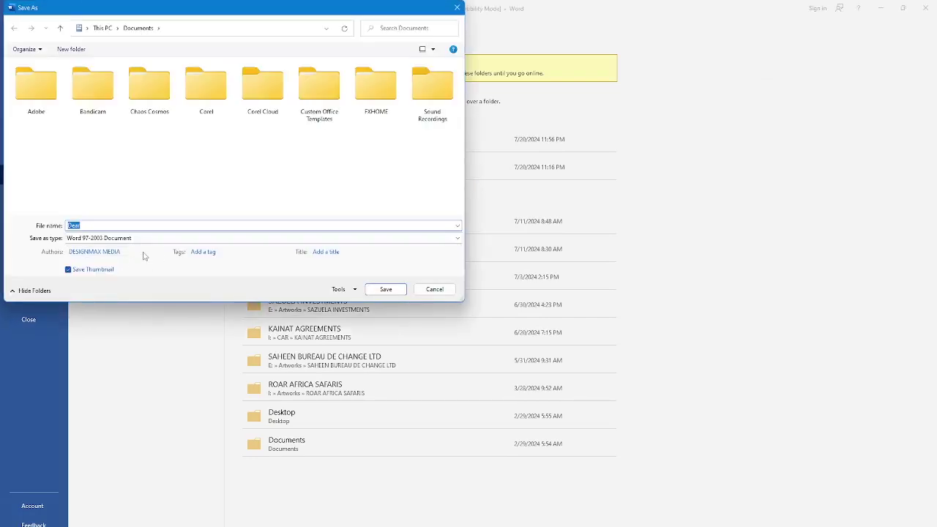
{"action": "left_click_drag", "start_coordinate": [235, 12], "coordinate": [453, 60]}
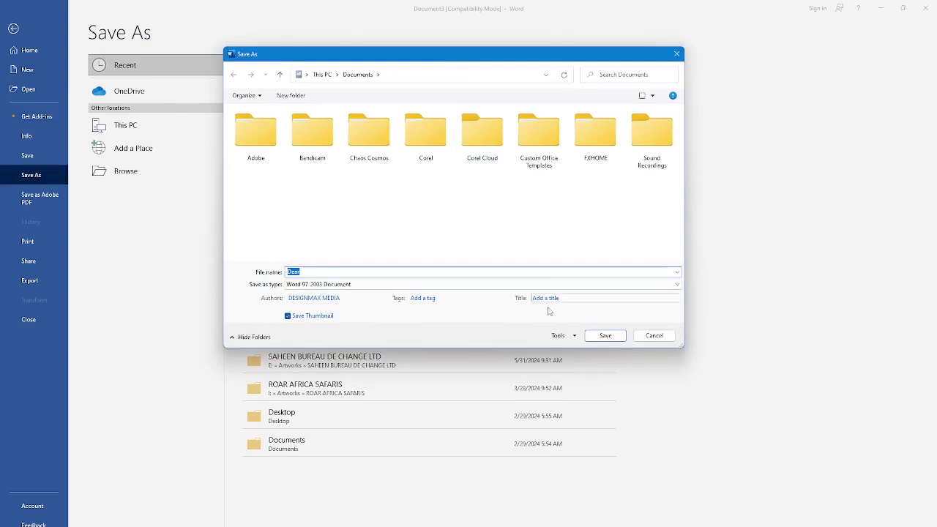
{"action": "left_click", "coordinate": [671, 285]}
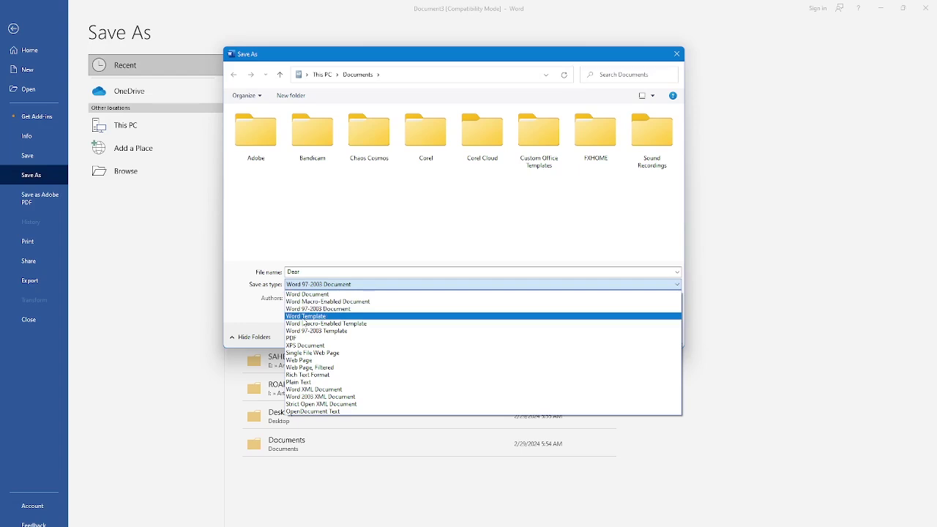
{"action": "left_click", "coordinate": [305, 316]}
Name the template "Master Deliveru LH" and save it in Custom Office Templates, accepting the upgrade to the newest file format.
{"action": "double_click", "coordinate": [308, 271]}
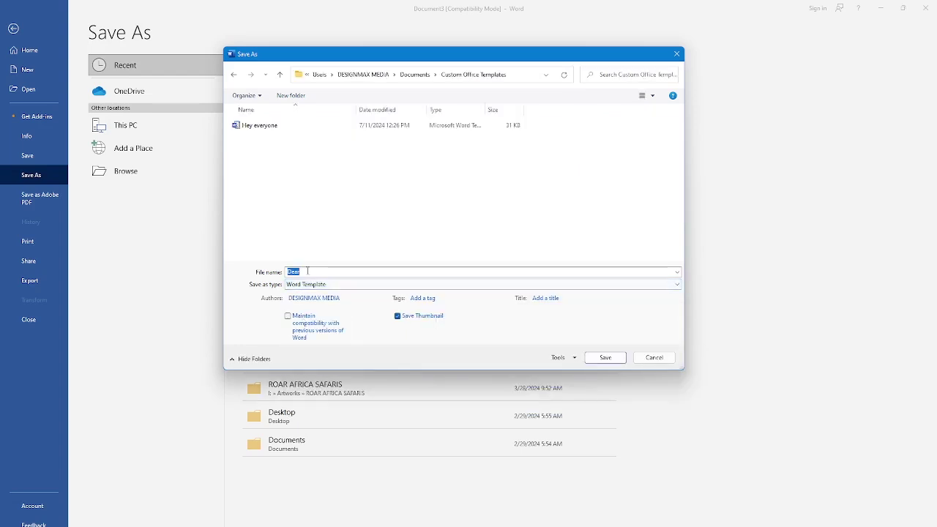
{"action": "left_click", "coordinate": [310, 272]}
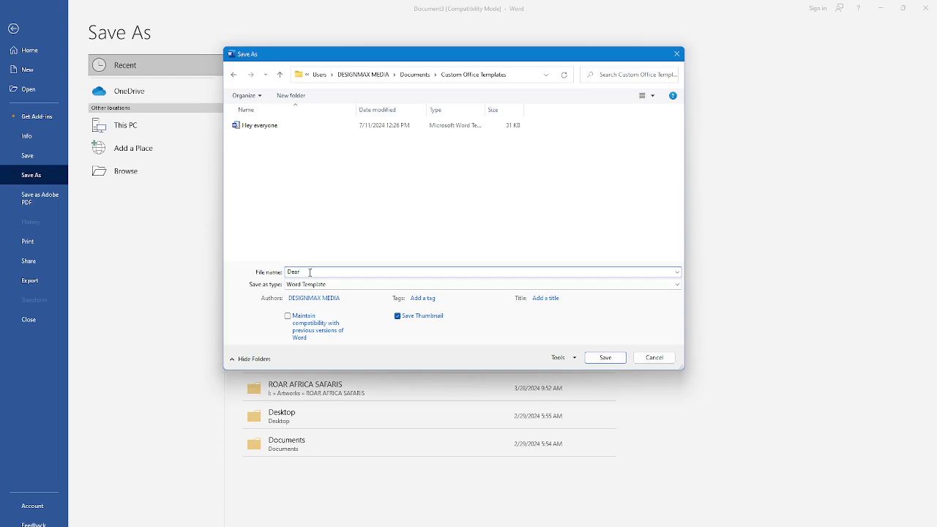
{"action": "double_click", "coordinate": [310, 271]}
{"action": "type", "text": "mA"}
{"action": "type", "text": "LH"}
{"action": "left_click", "coordinate": [621, 358]}
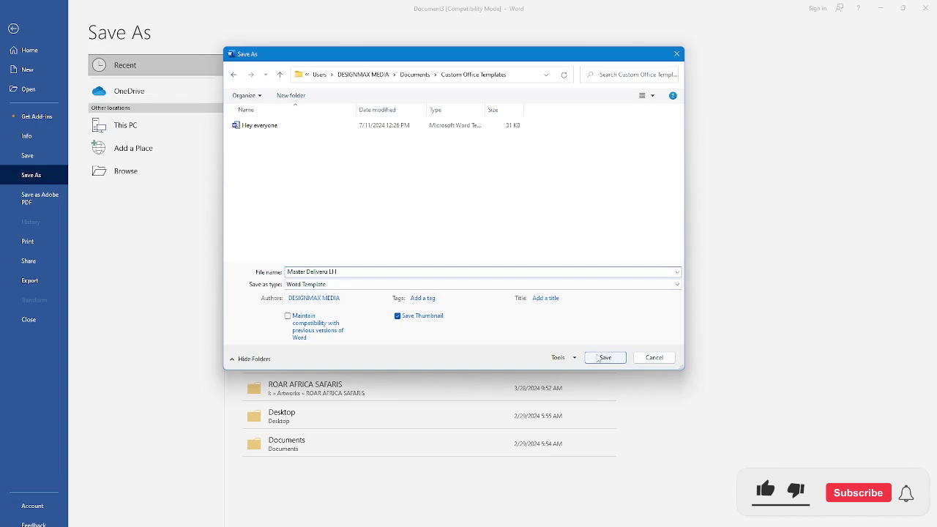
{"action": "left_click", "coordinate": [613, 358]}
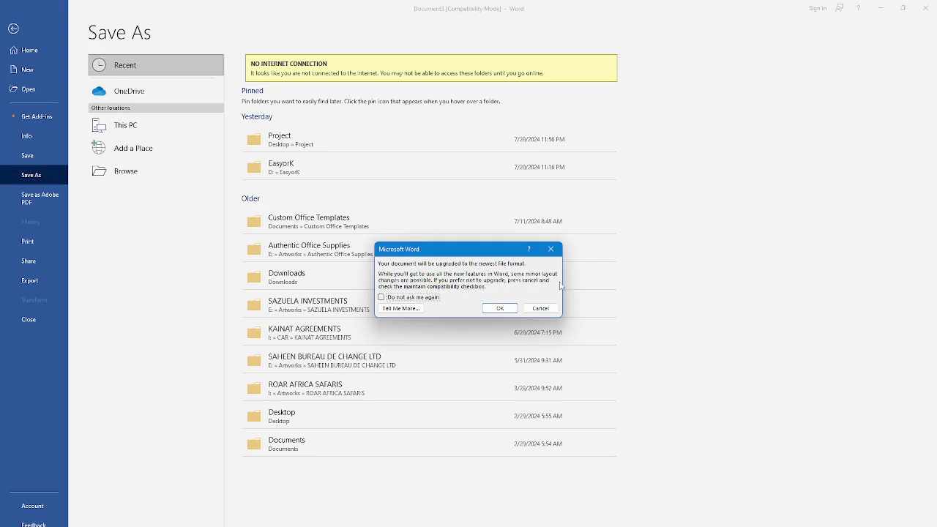
{"action": "left_click", "coordinate": [501, 309]}
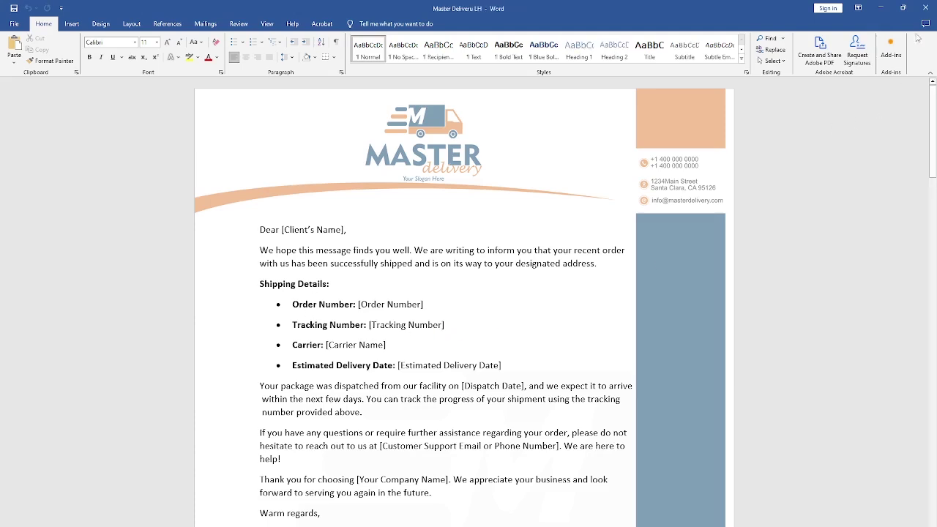
Close the saved template and start Word again.
{"action": "left_click", "coordinate": [926, 8]}
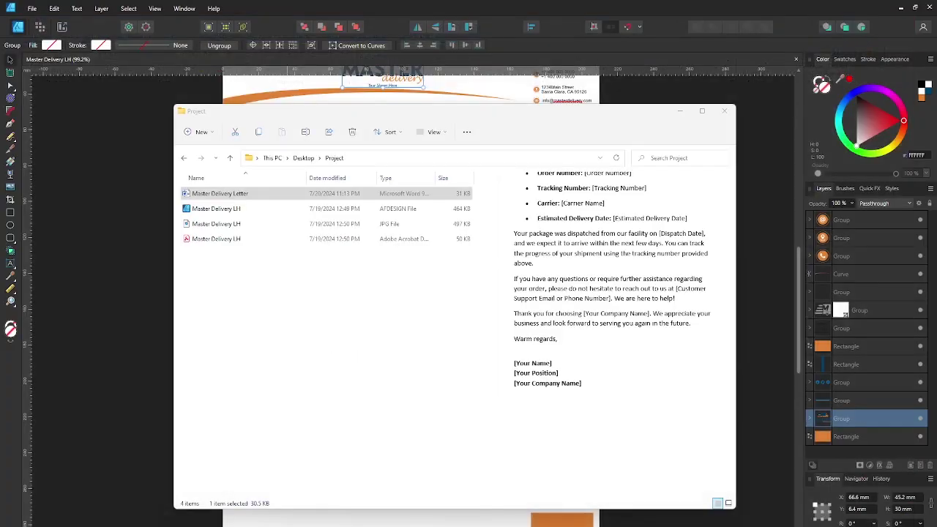
{"action": "key", "text": "super"}
{"action": "left_click", "coordinate": [357, 286]}
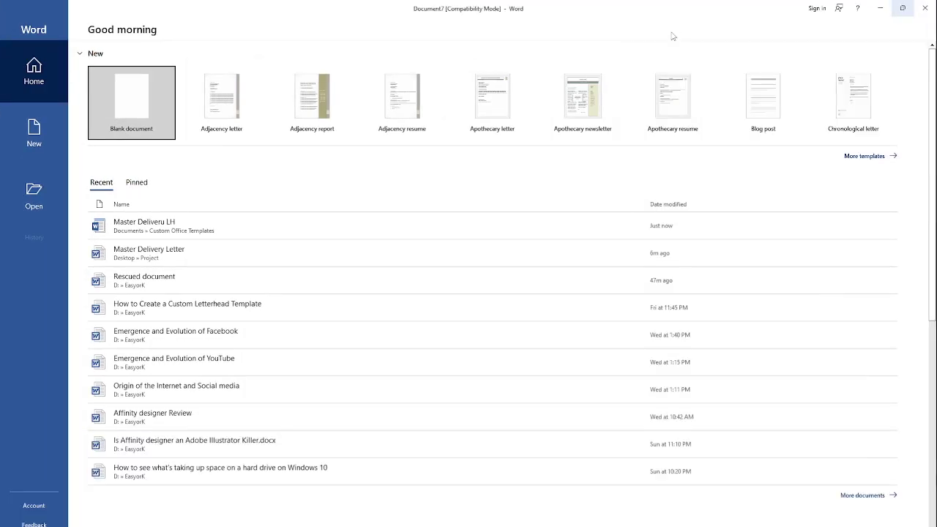
{"action": "left_click", "coordinate": [675, 20]}
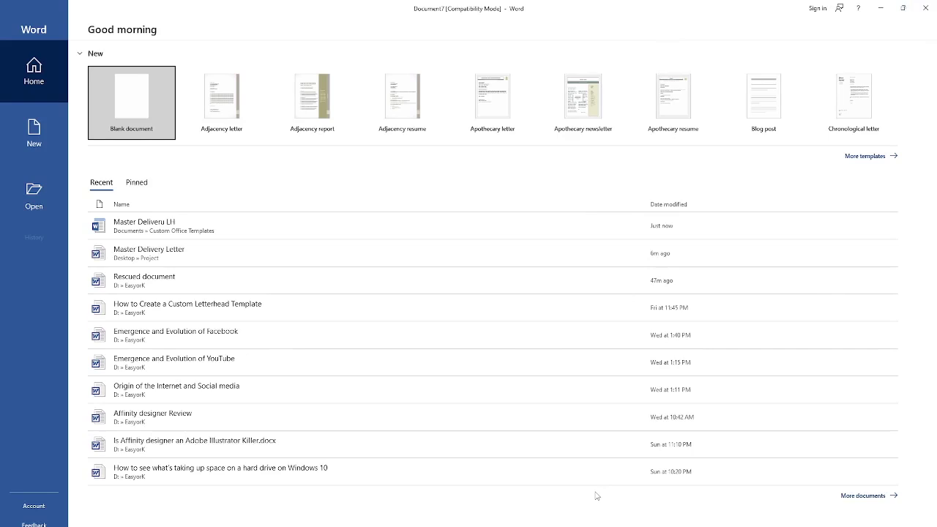
Create a new document from the personal template Master Deliveru LH.
{"action": "left_click", "coordinate": [46, 139]}
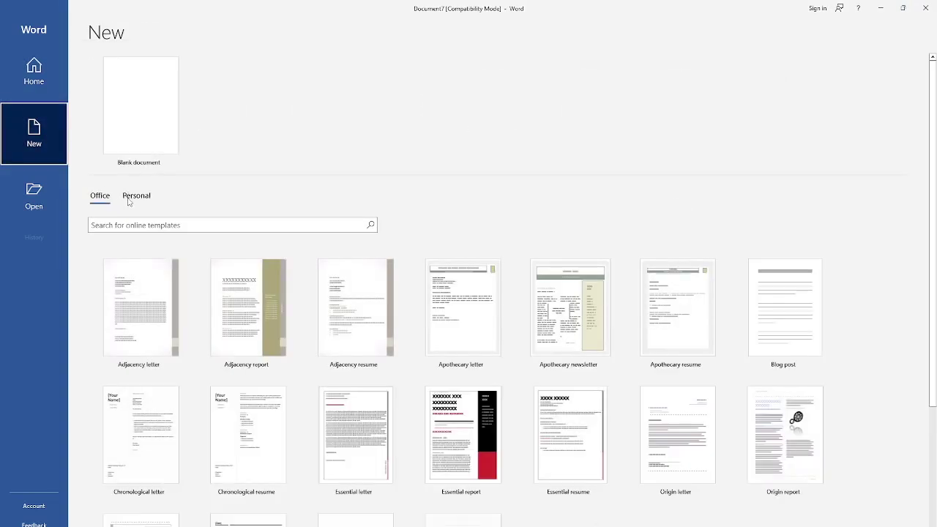
{"action": "left_click", "coordinate": [138, 197]}
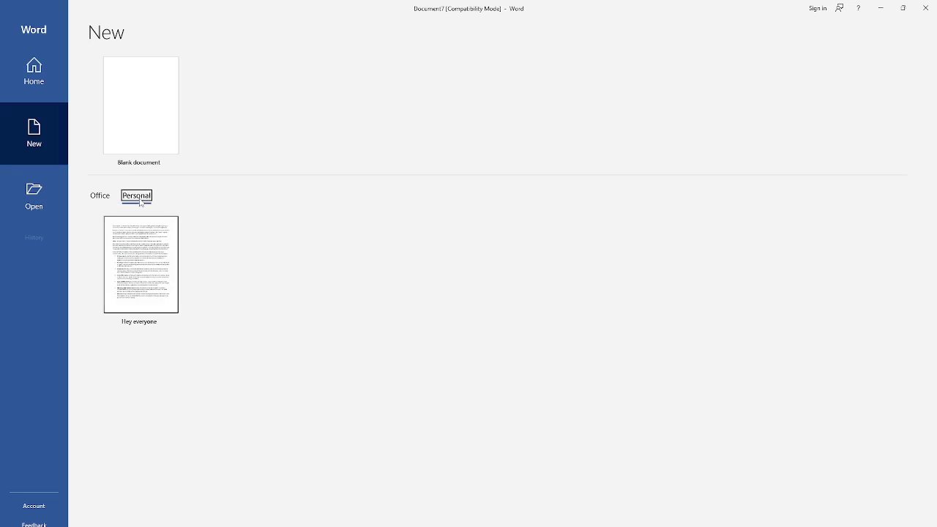
{"action": "left_click", "coordinate": [260, 270]}
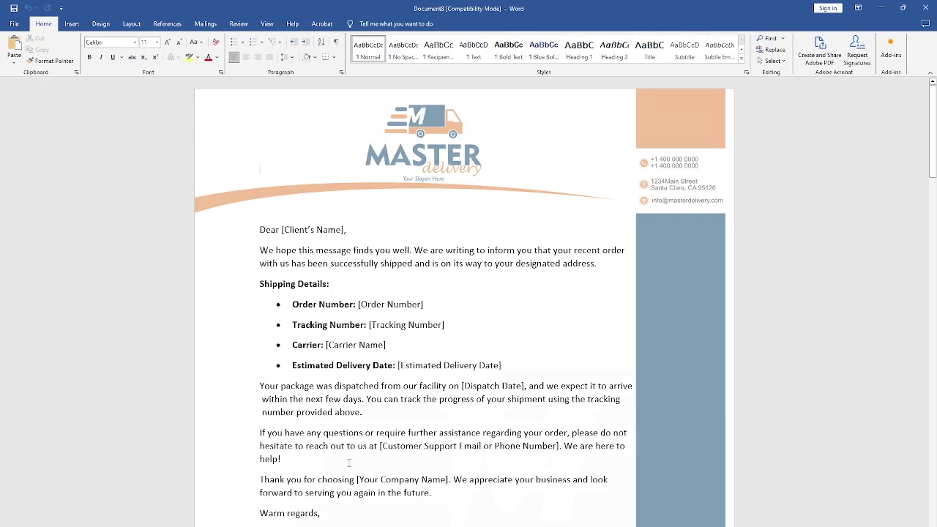
Look over the sample letter in the new document and delete all of its body text.
{"action": "scroll", "coordinate": [348, 463], "scroll_direction": "down", "scroll_amount": 4}
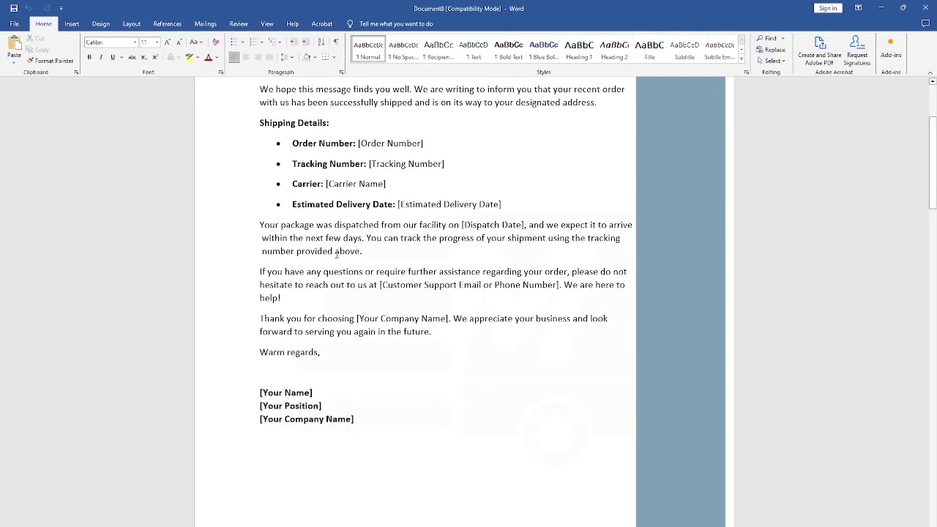
{"action": "scroll", "coordinate": [336, 253], "scroll_direction": "up", "scroll_amount": 3}
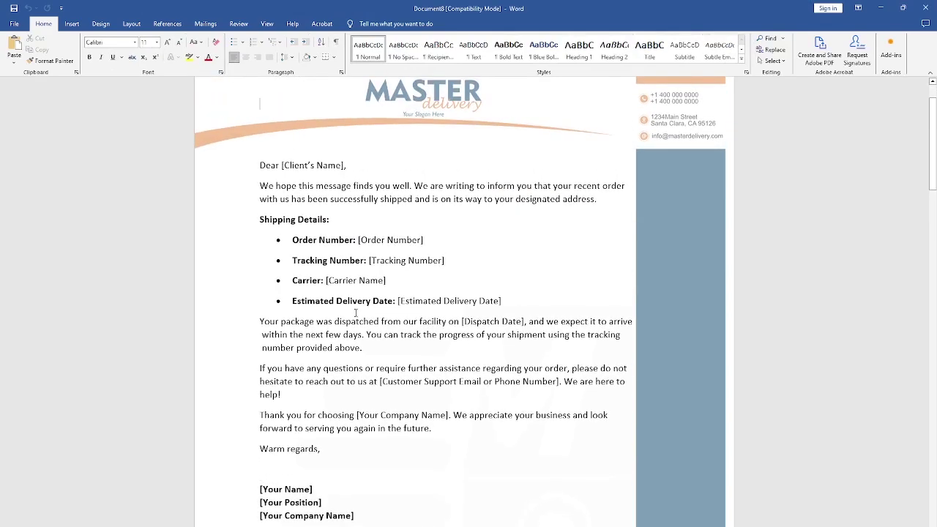
{"action": "key", "text": "ctrl+a"}
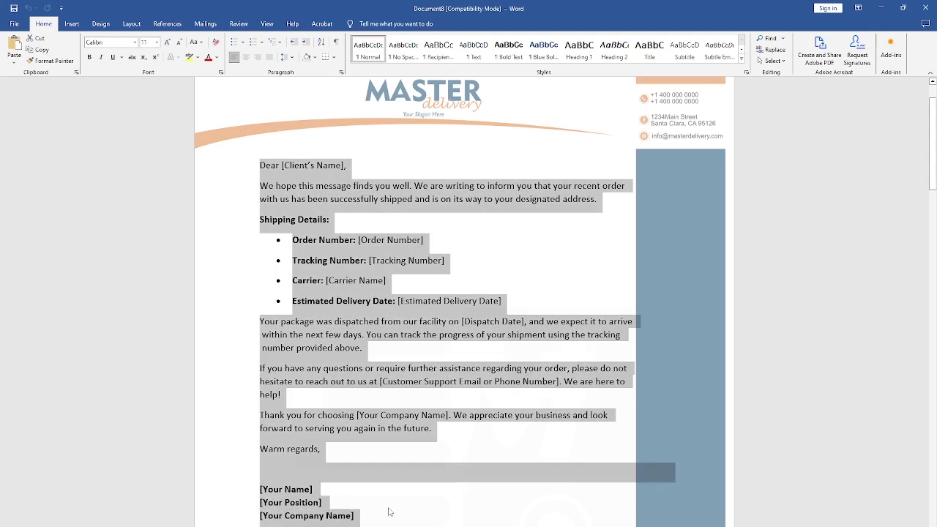
{"action": "key", "text": "Delete"}
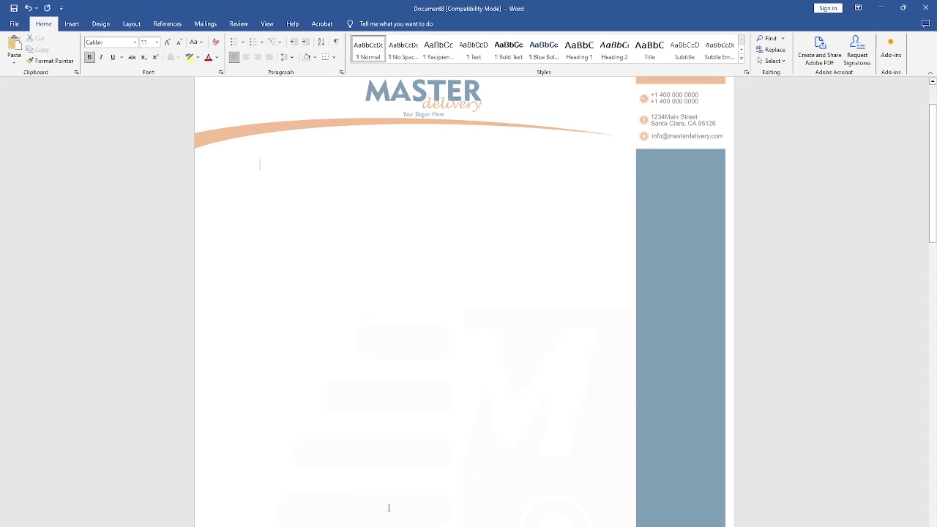
Start saving a copy of the emptied letterhead as a Word Template in the Custom Office Templates folder.
{"action": "left_click", "coordinate": [13, 24]}
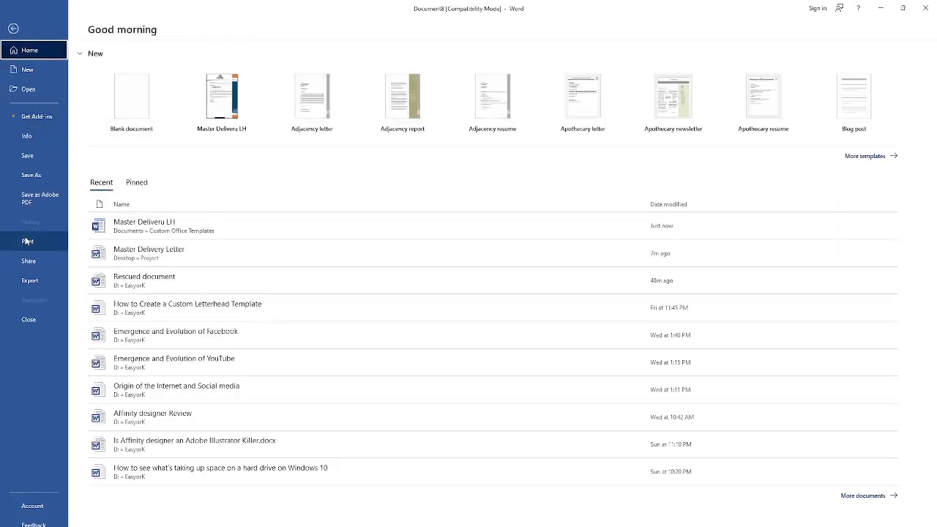
{"action": "left_click", "coordinate": [29, 156]}
{"action": "left_click", "coordinate": [40, 176]}
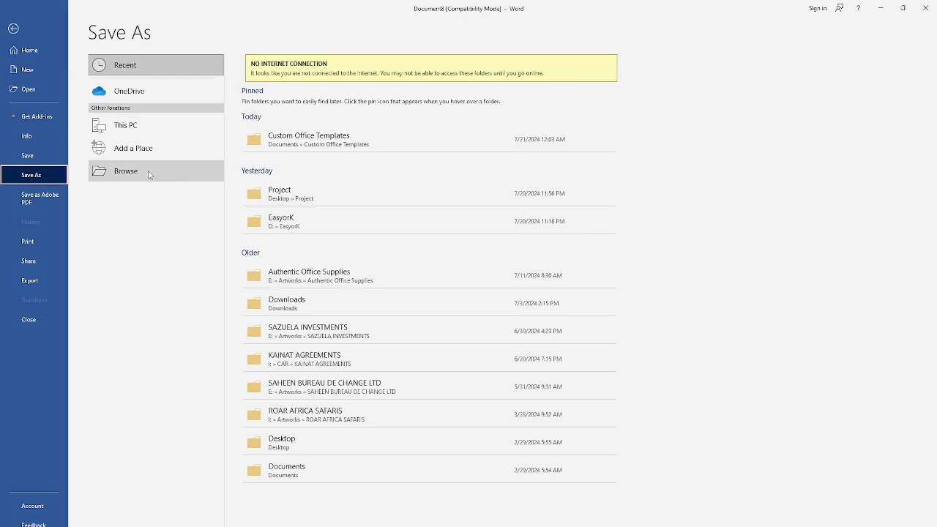
{"action": "left_click", "coordinate": [125, 175]}
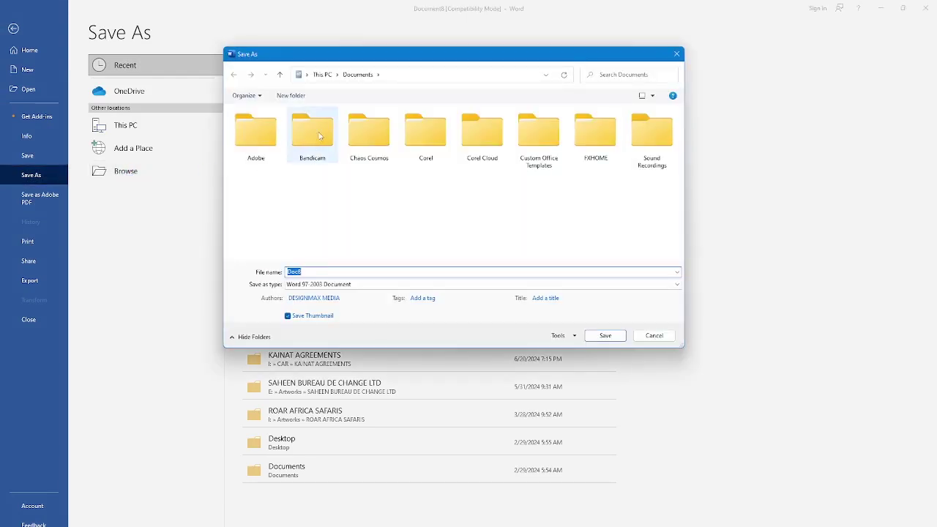
{"action": "left_click", "coordinate": [342, 286]}
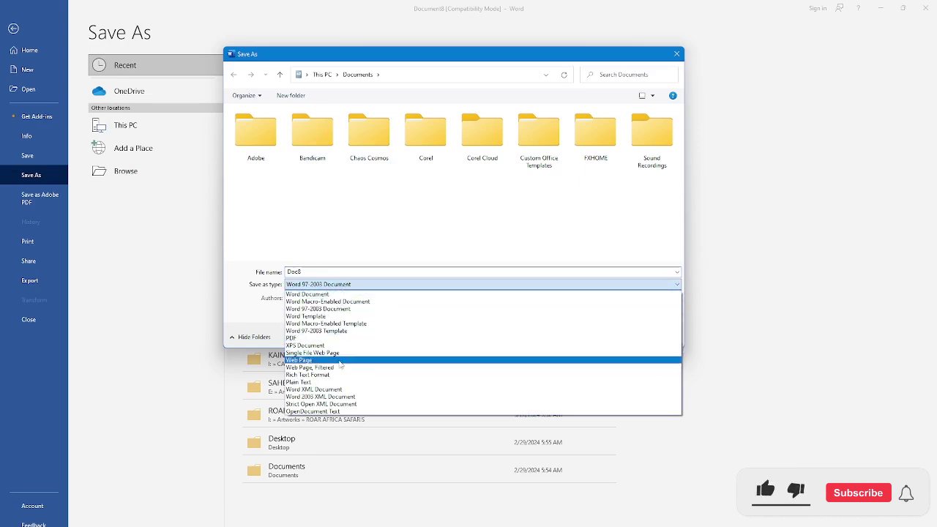
{"action": "left_click", "coordinate": [339, 316]}
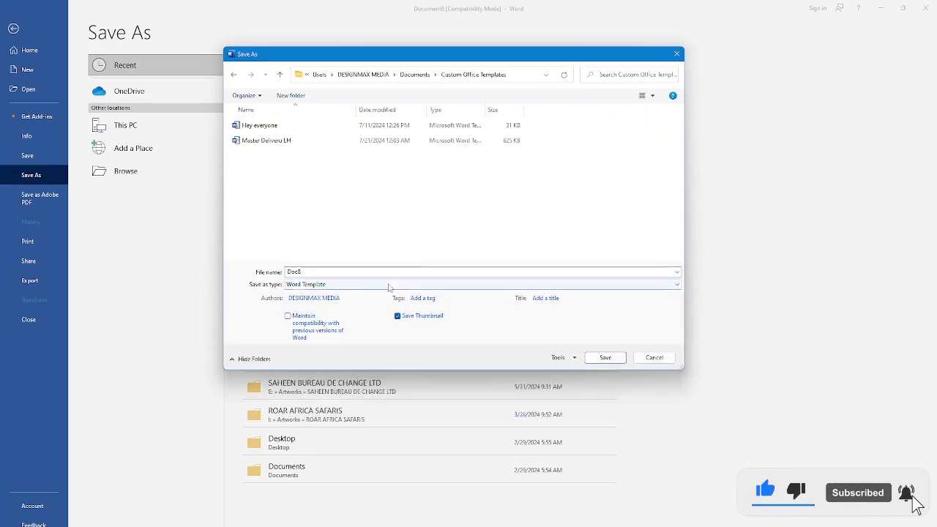
Name the template "Master Deliveru LH Blank" and save it, accepting the upgrade to the newest file format.
{"action": "left_click", "coordinate": [279, 141]}
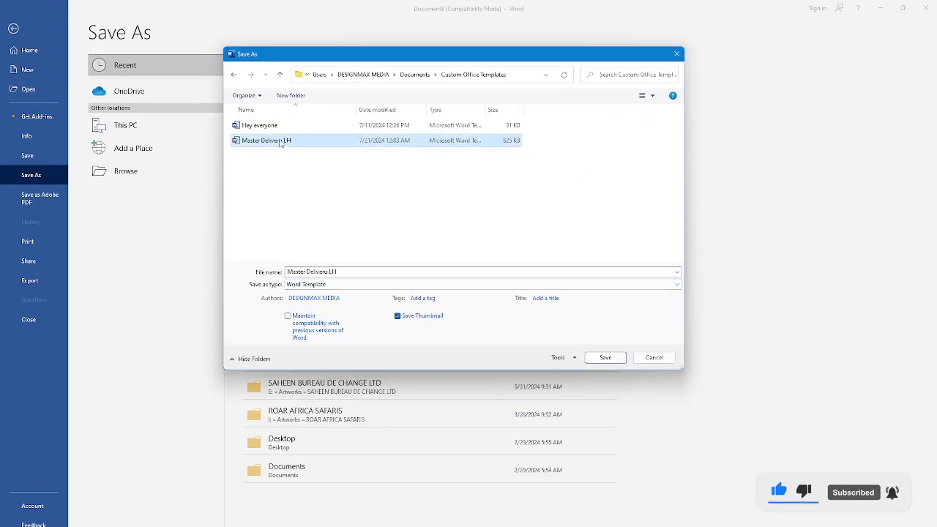
{"action": "left_click", "coordinate": [345, 271]}
{"action": "left_click", "coordinate": [345, 271]}
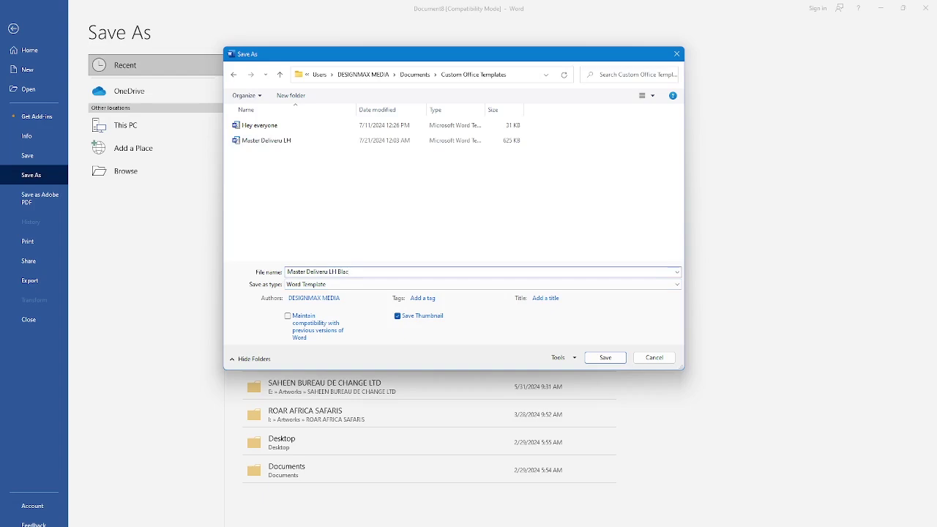
{"action": "type", "text": "Blank"}
{"action": "left_click", "coordinate": [605, 357]}
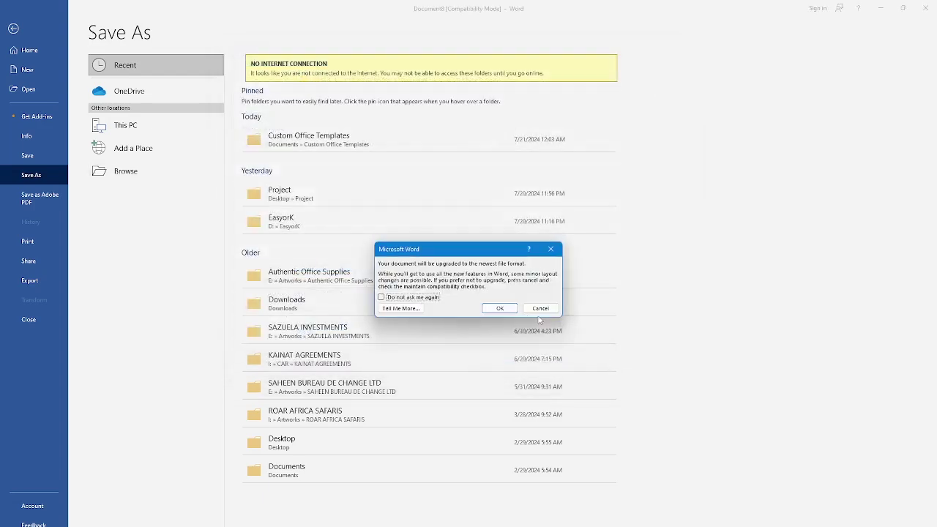
{"action": "left_click", "coordinate": [501, 309]}
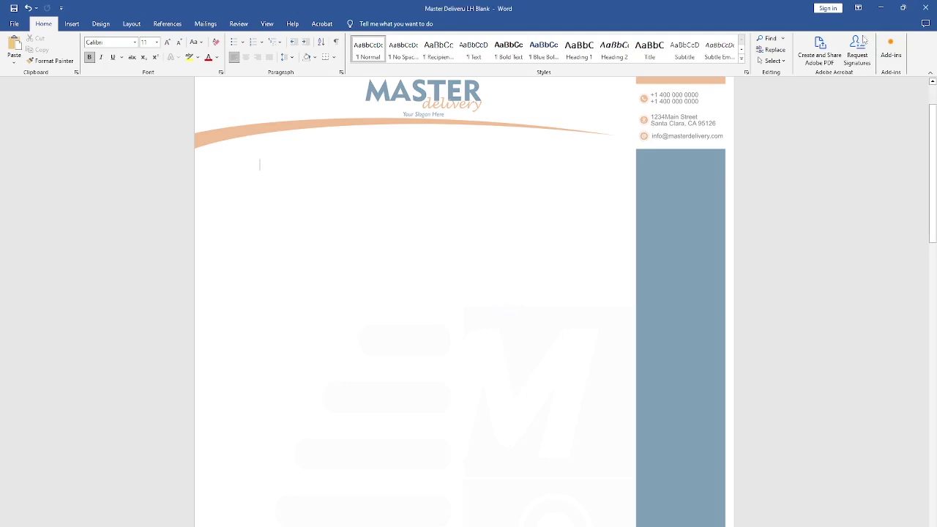
Close the saved blank template and create a new document from the personal template Master Deliveru LH Blank.
{"action": "left_click", "coordinate": [925, 8]}
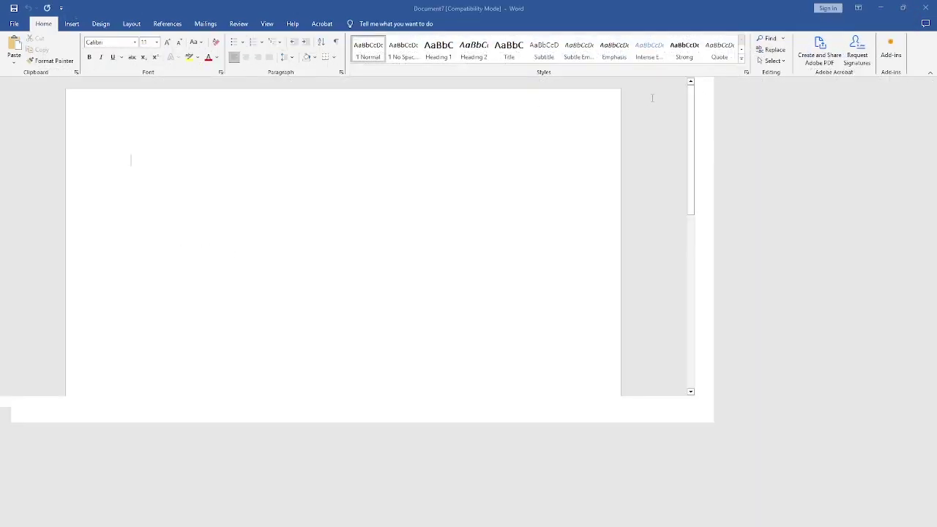
{"action": "left_click", "coordinate": [15, 24]}
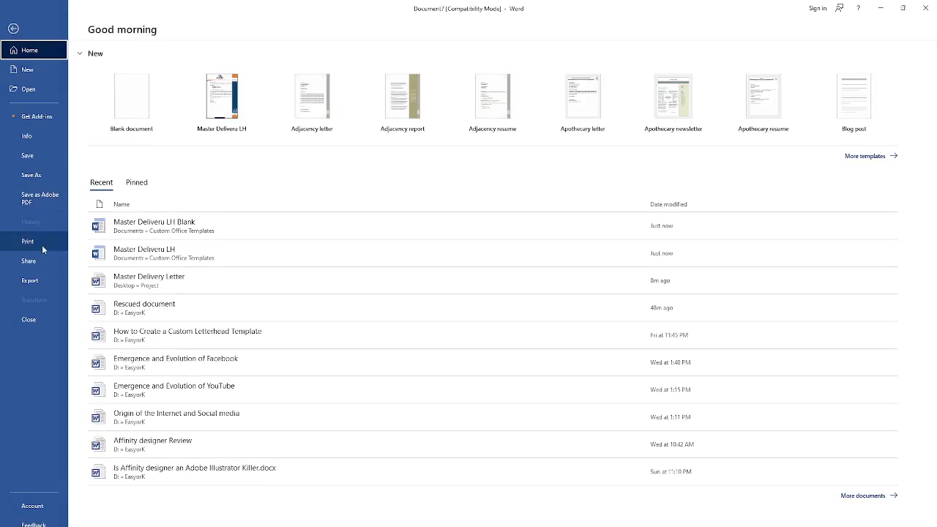
{"action": "left_click", "coordinate": [31, 72]}
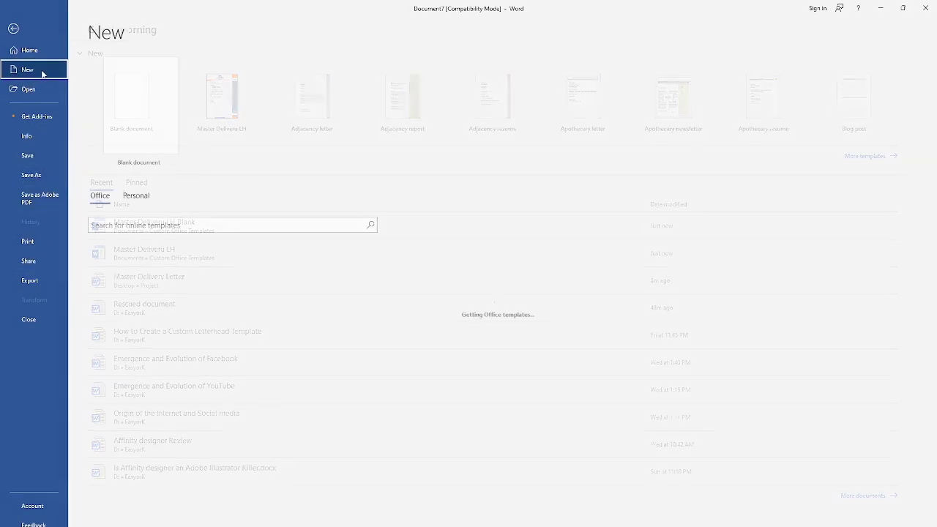
{"action": "left_click", "coordinate": [148, 204]}
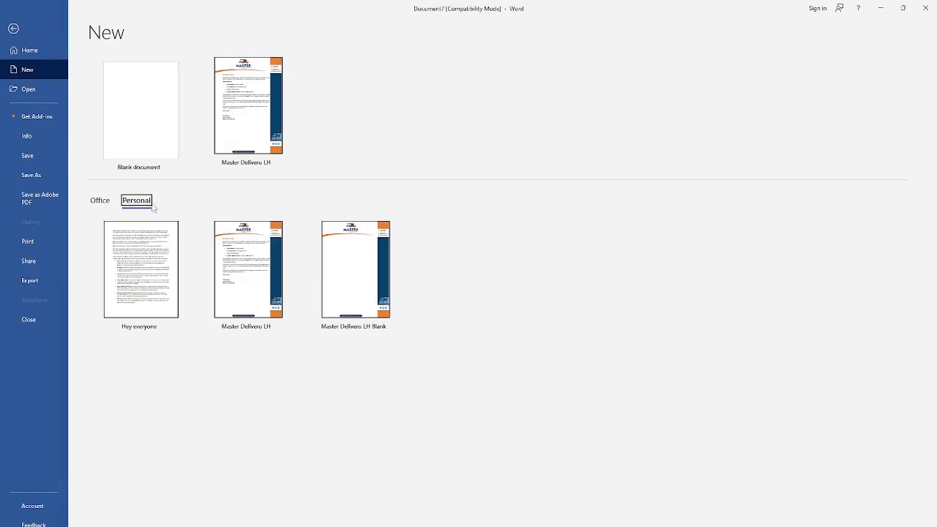
{"action": "left_click", "coordinate": [364, 289]}
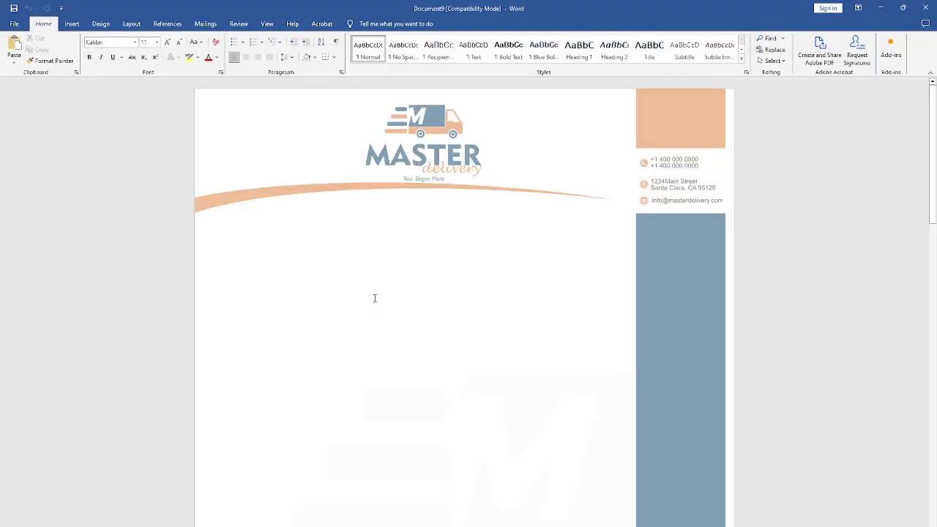
Test the letter body by entering "hsdsh", delete the test text and check the page break to the second page.
{"action": "type", "text": "hsdsh"}
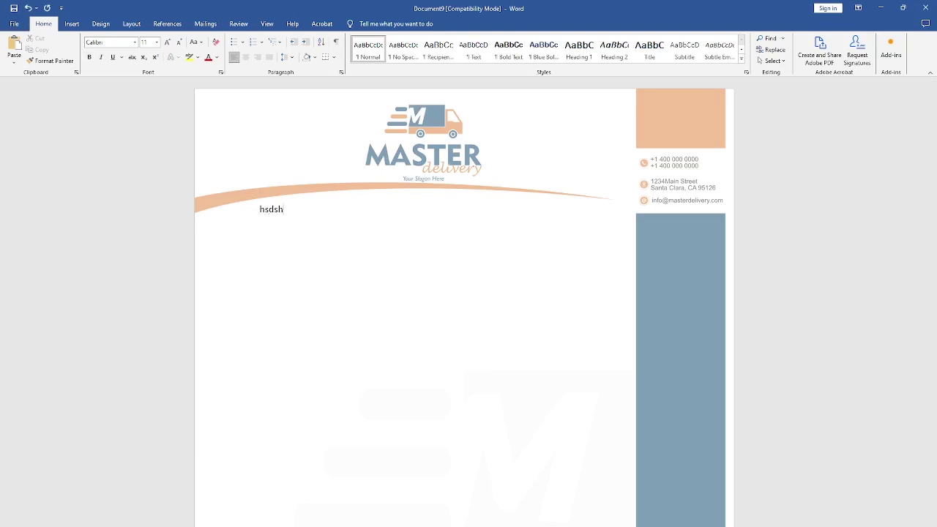
{"action": "key", "text": "BackSpace"}
{"action": "key", "text": "BackSpace"}
{"action": "key", "text": "BackSpace"}
{"action": "key", "text": "Page_Down"}
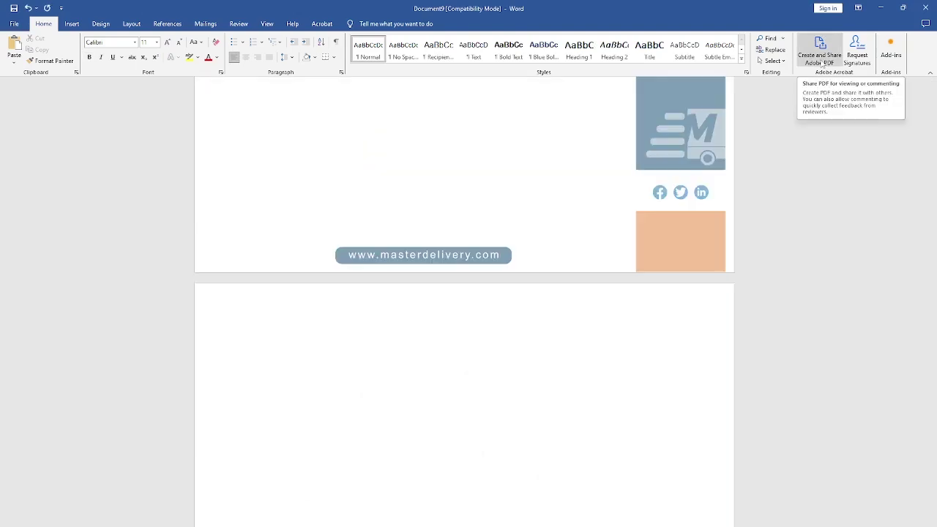